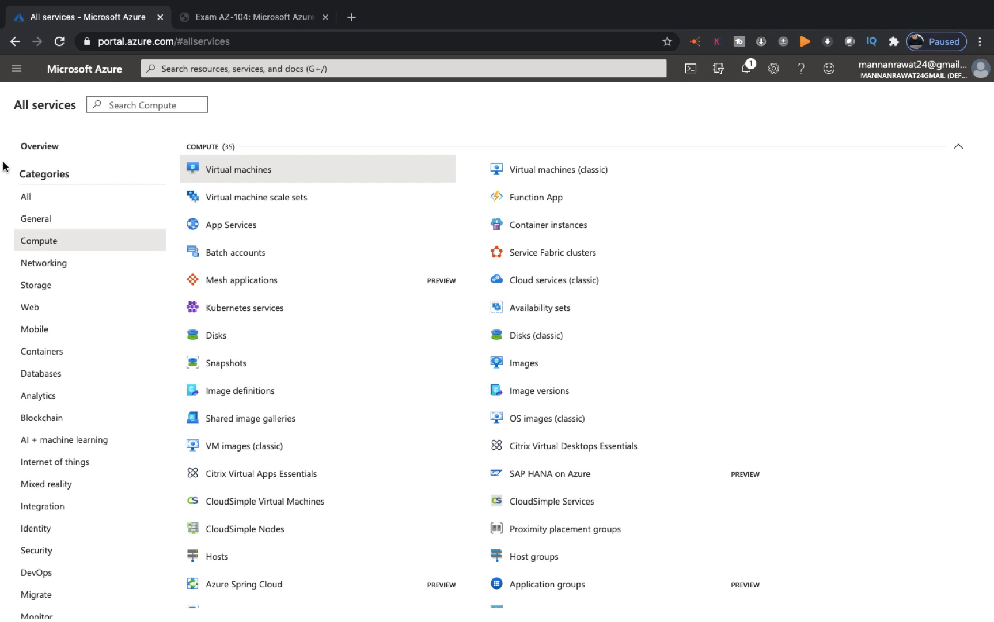
Open Virtual machines in a new tab, close the AZ-104 exam tab and dismiss the past-due notice
right_click(241, 175)
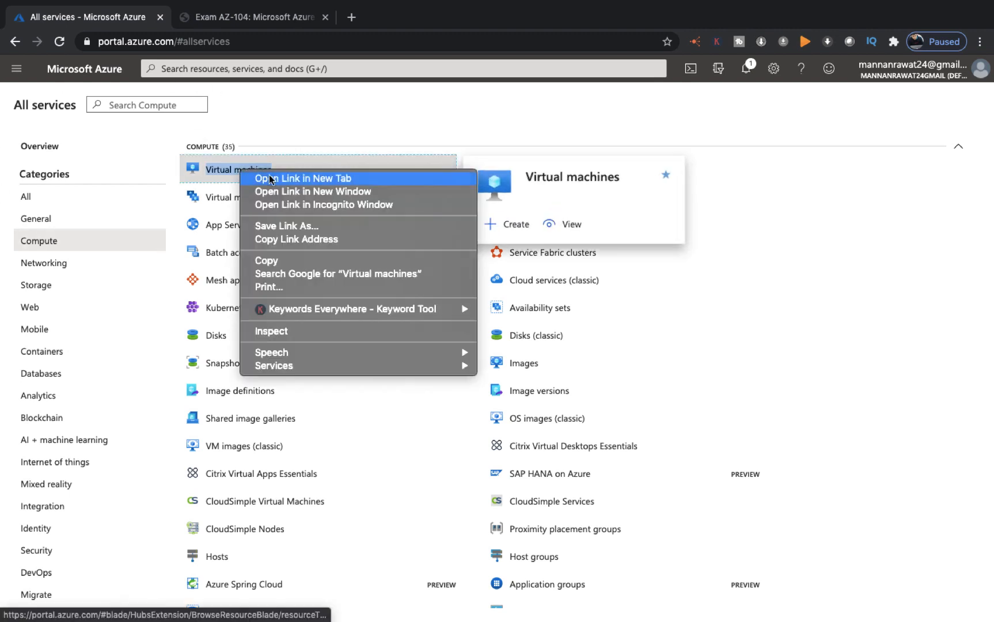
click(278, 177)
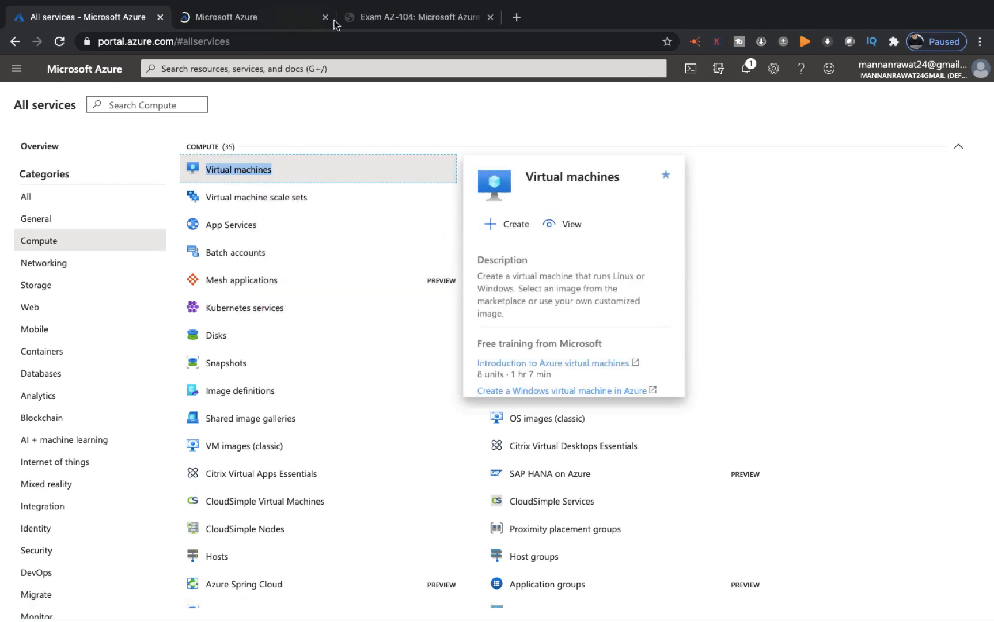
click(490, 17)
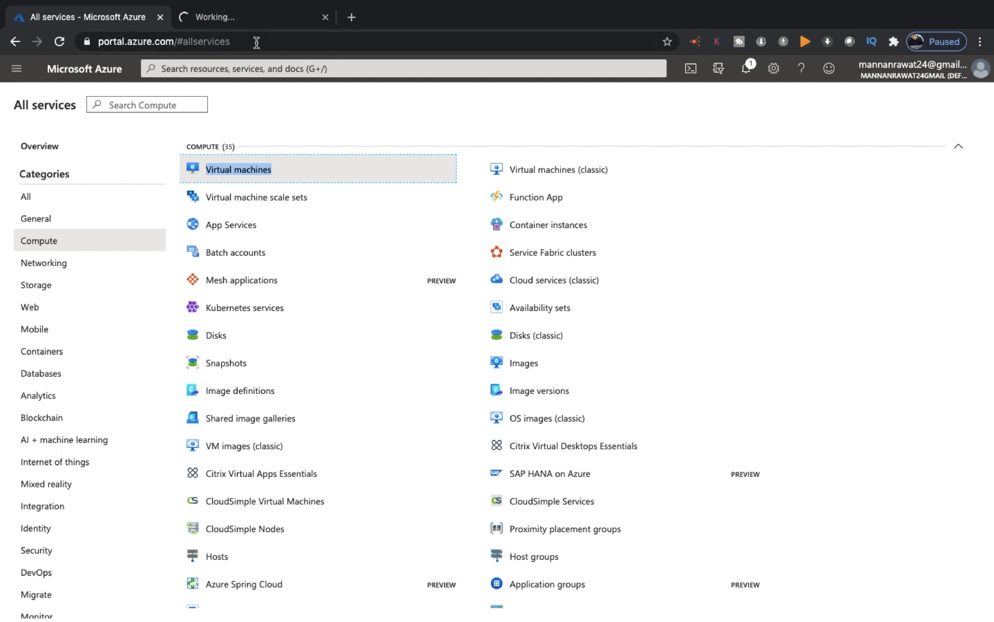
click(246, 20)
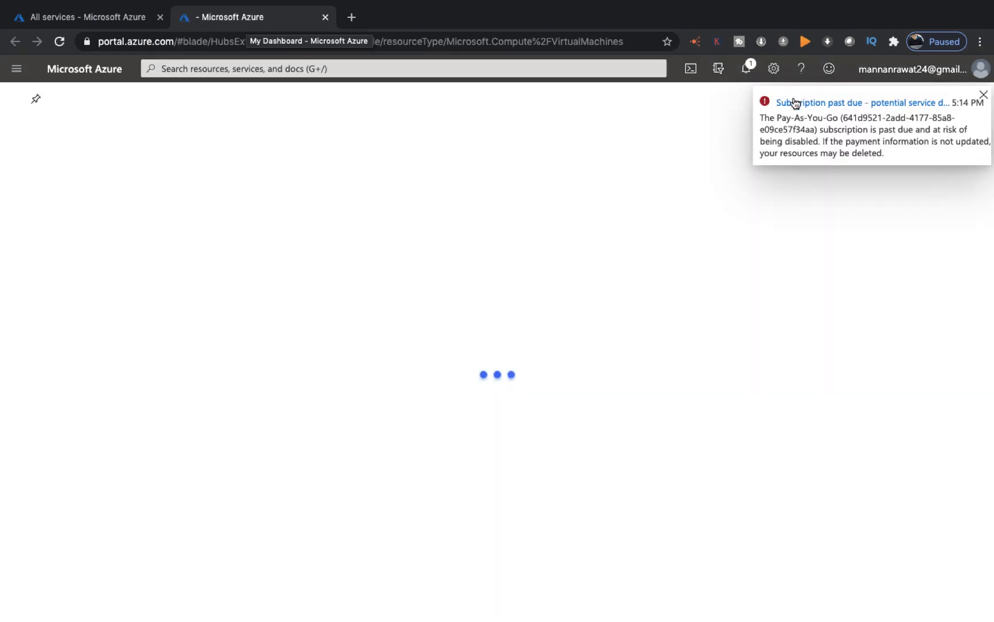
click(983, 95)
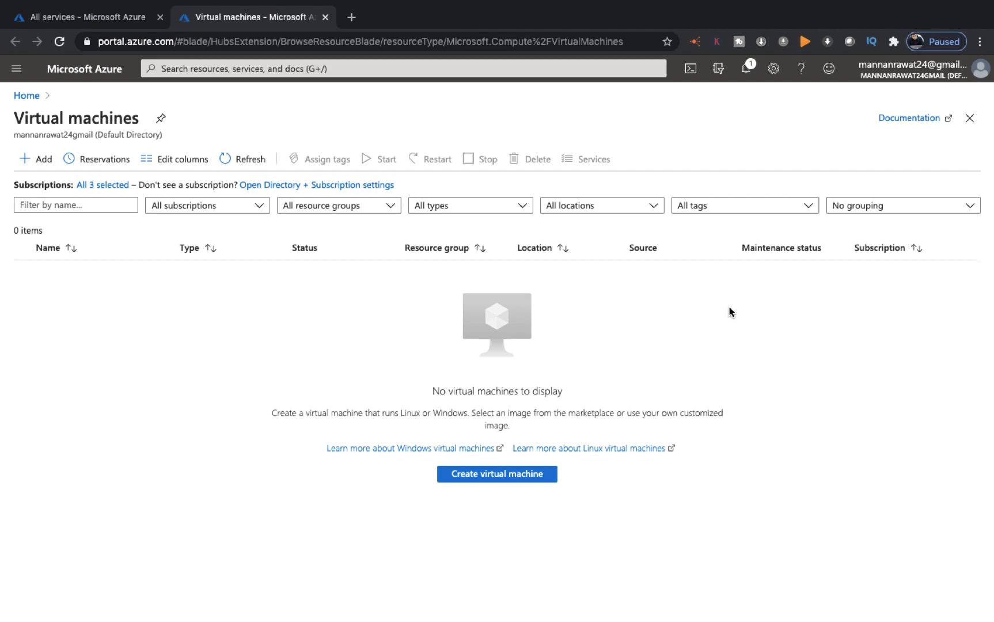
key(ctrl+Left)
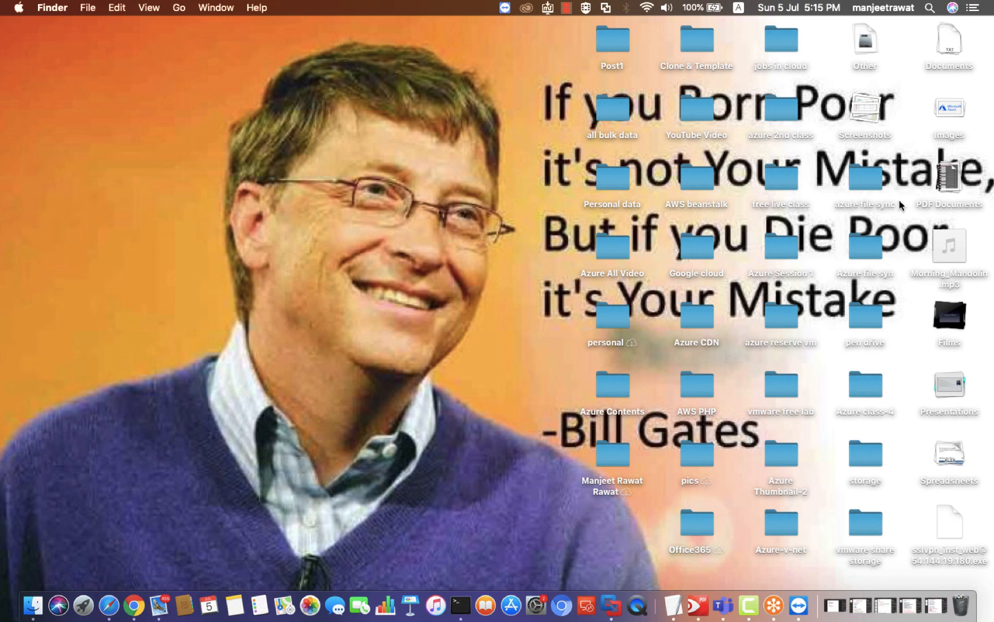
key(ctrl+Right)
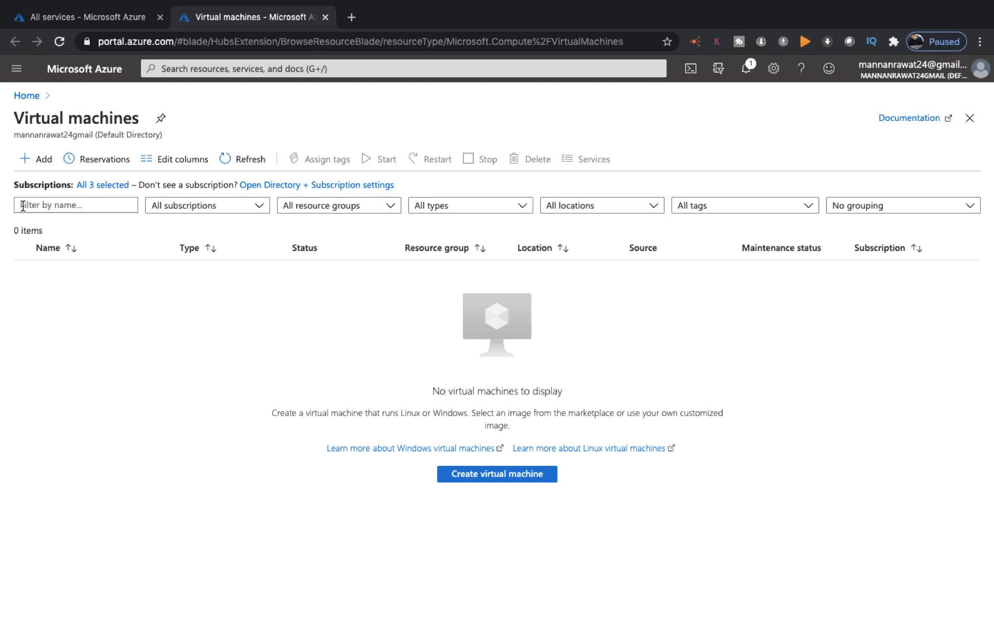
From Home, go to Virtual machines and start Create virtual machine, then scroll through the Basics form
click(42, 161)
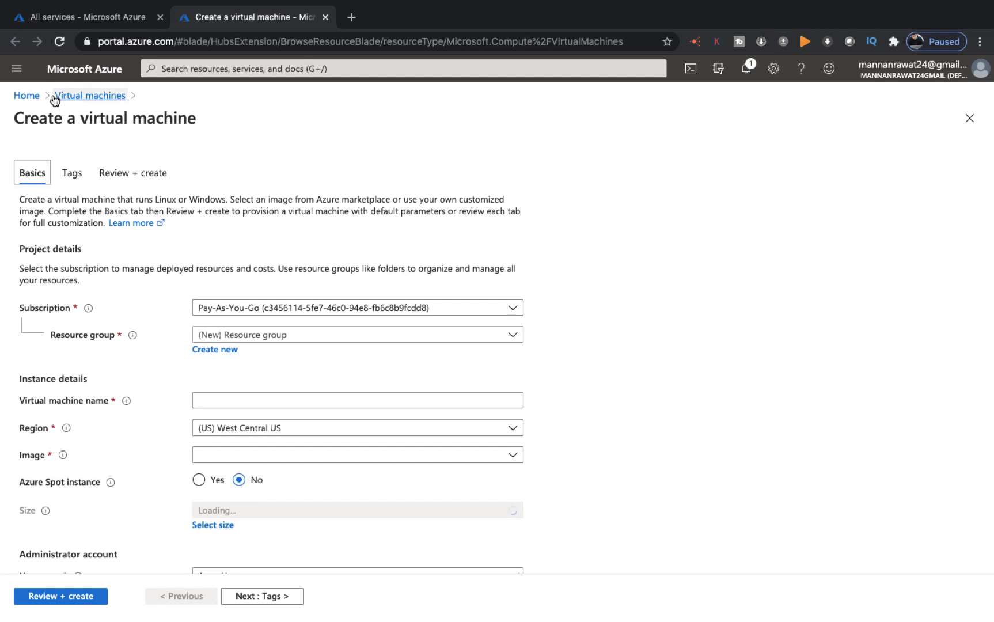
click(20, 98)
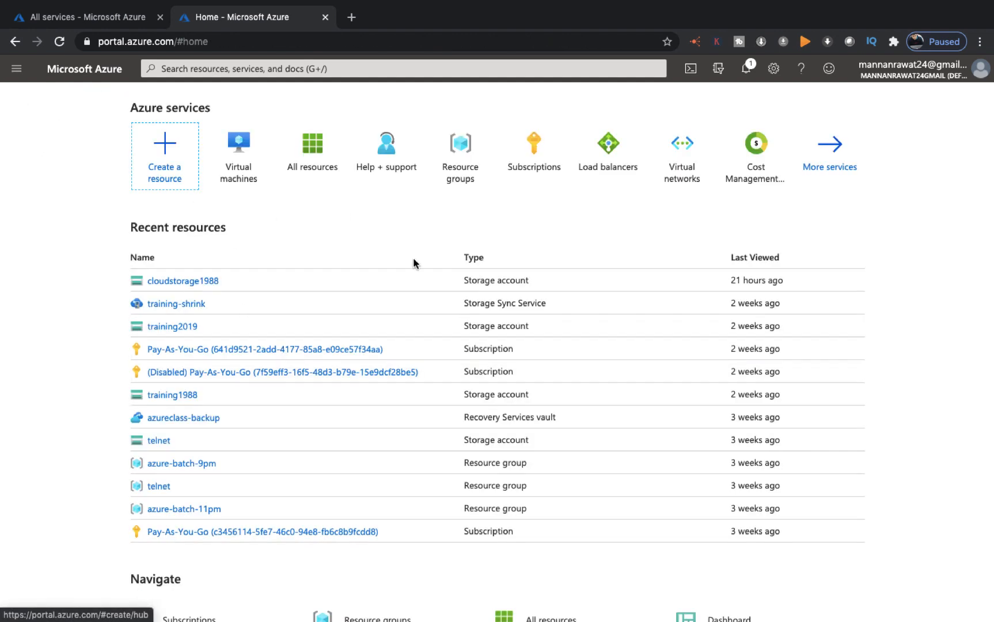
click(239, 157)
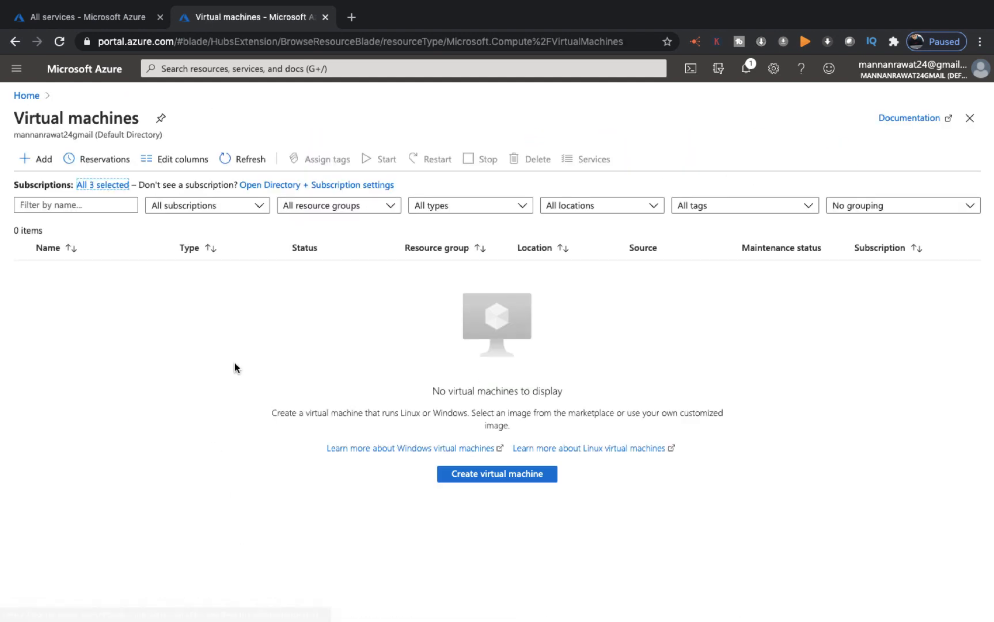
click(491, 472)
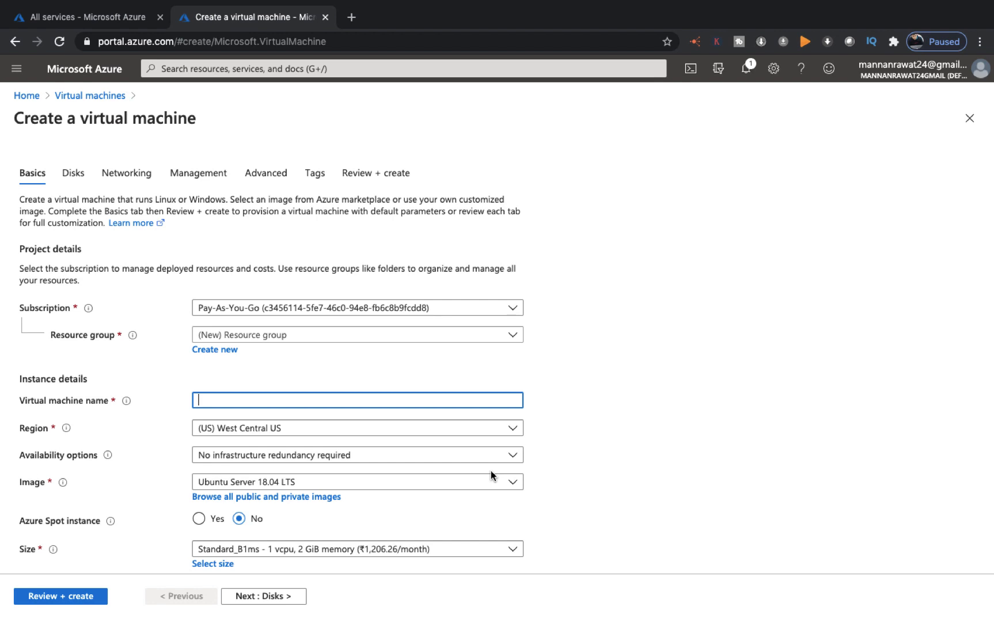
scroll(277, 364, down, 3)
scroll(277, 364, down, 5)
scroll(276, 364, up, 7)
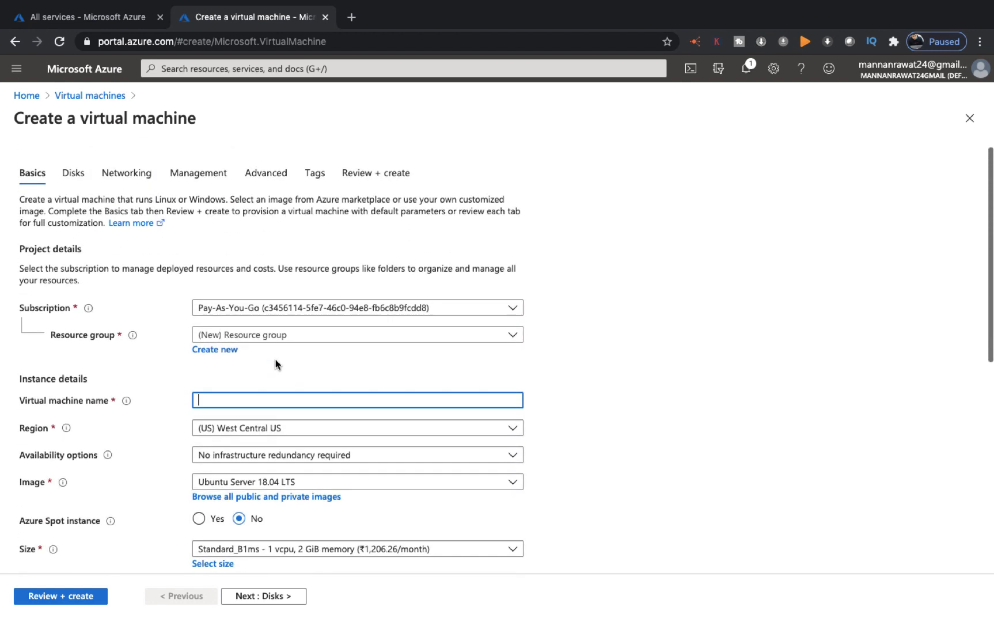
Put the new VM in resource group Azure-Batch-104 and name it web
click(268, 337)
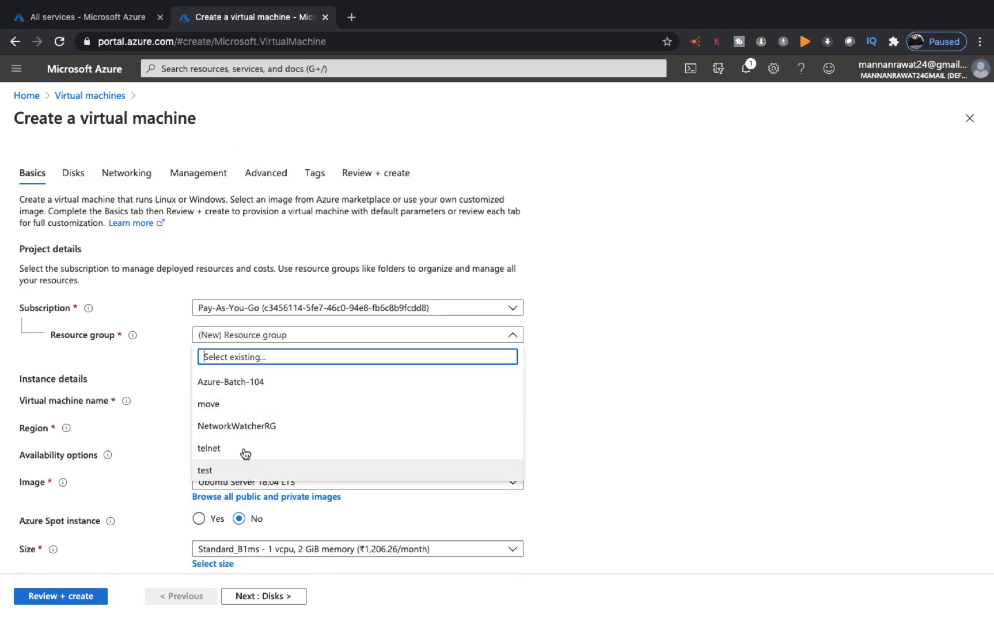
click(248, 382)
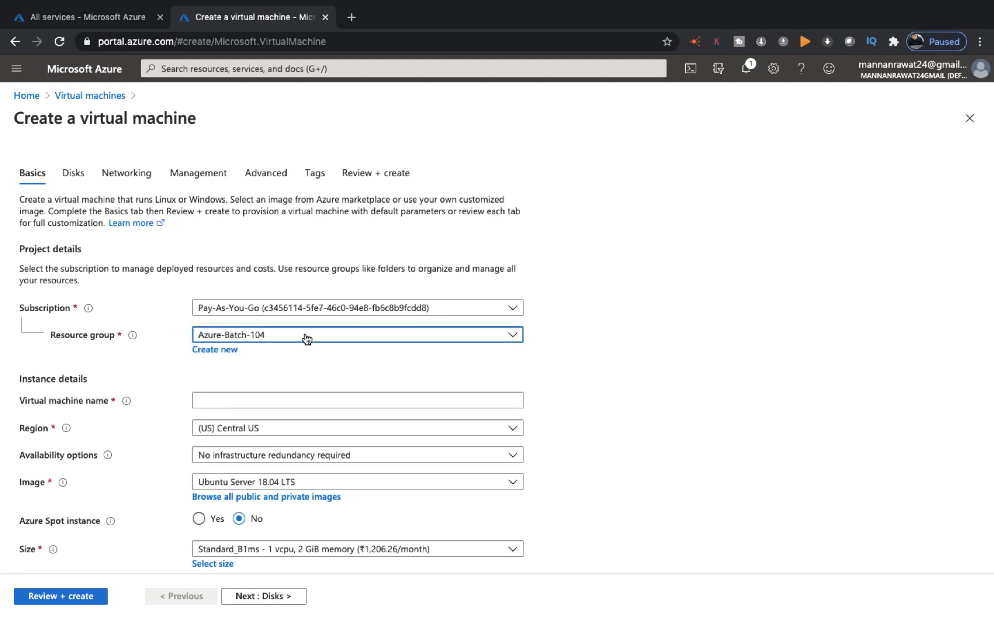
click(207, 401)
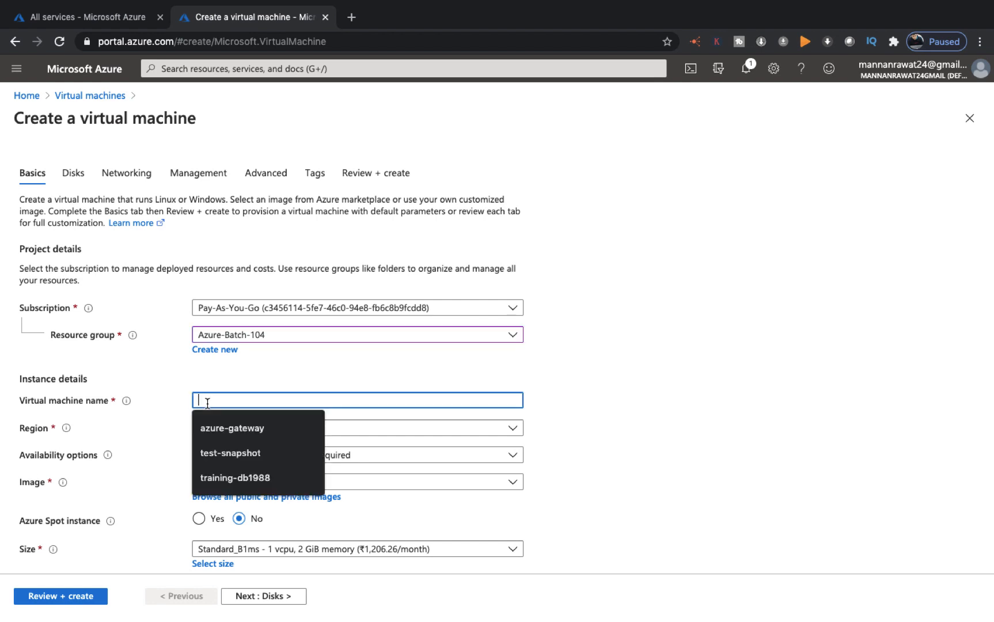
text(web)
key(Tab)
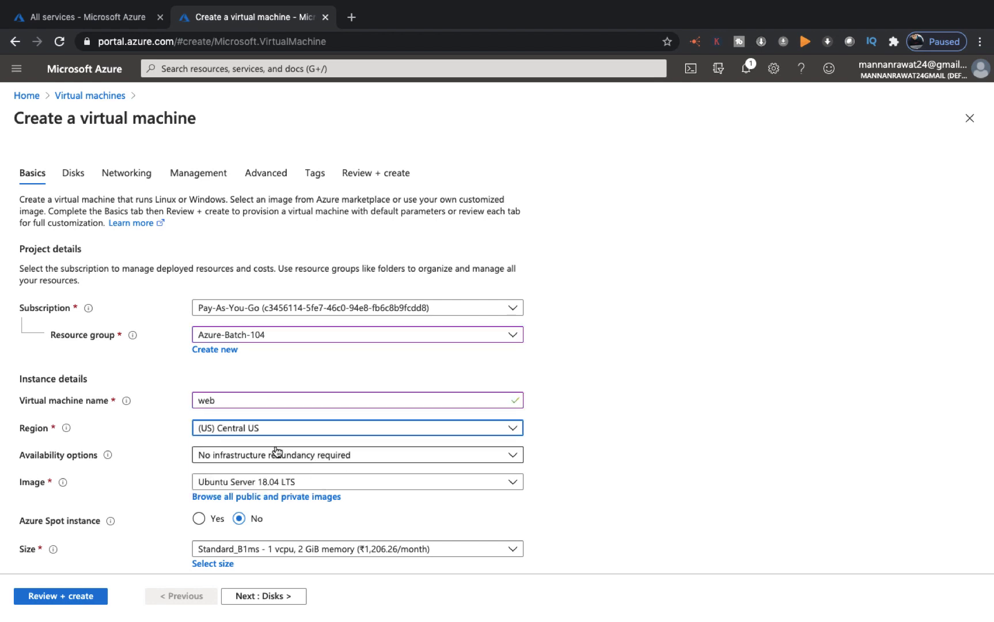
Choose Availability set under Availability options and start creating a new availability set
click(340, 459)
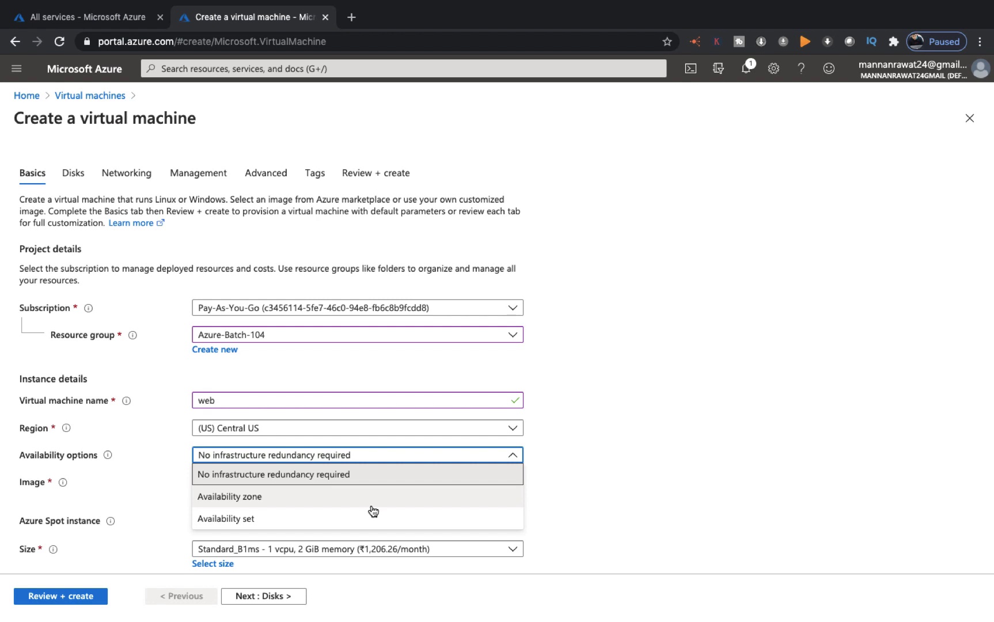
click(255, 519)
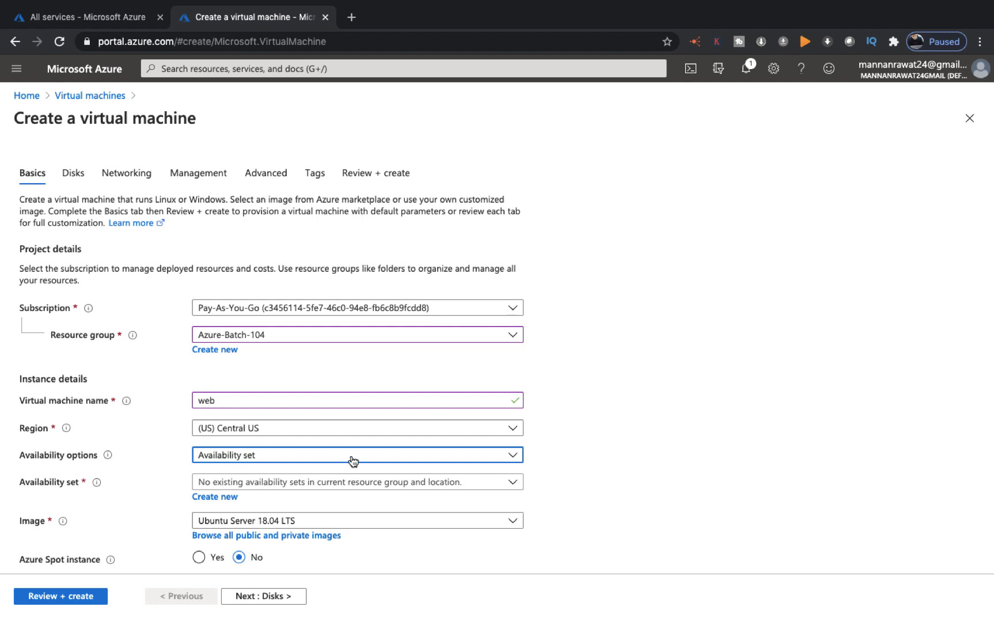
click(221, 498)
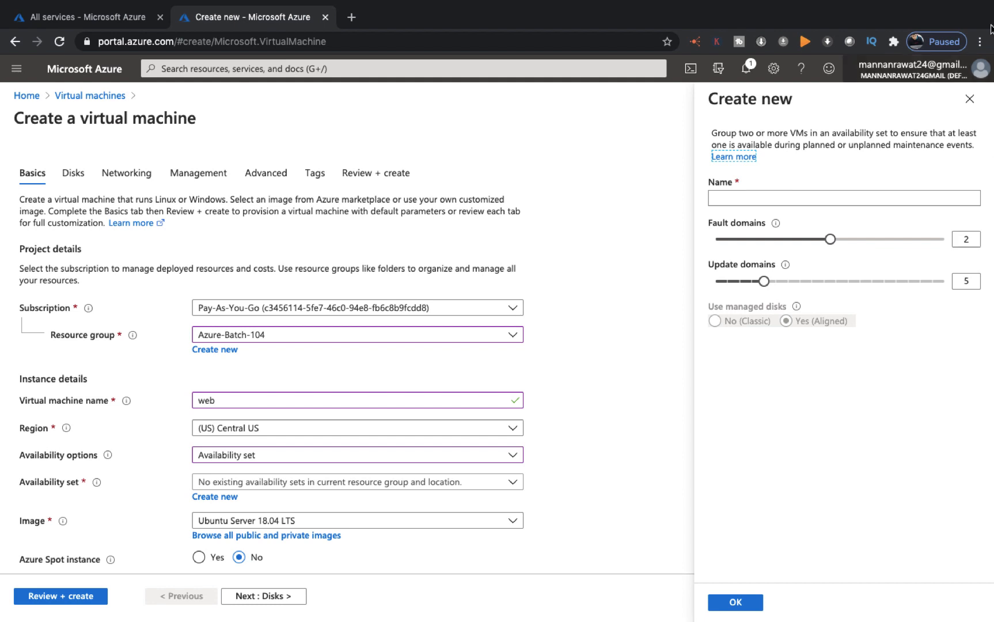
click(970, 98)
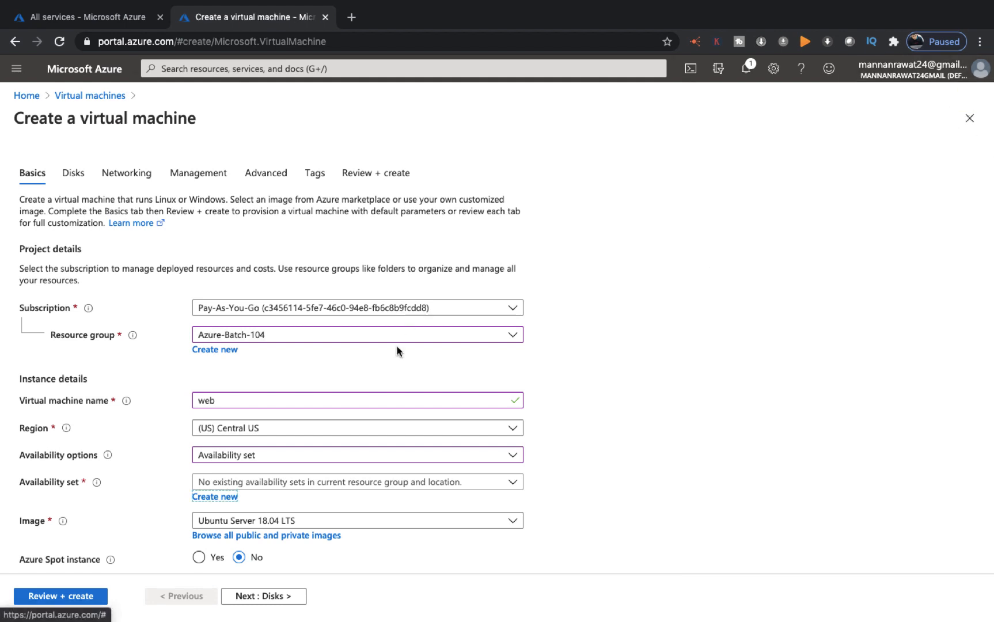
Try Availability zone redundancy, then settle on No infrastructure redundancy required instead
click(317, 457)
click(257, 499)
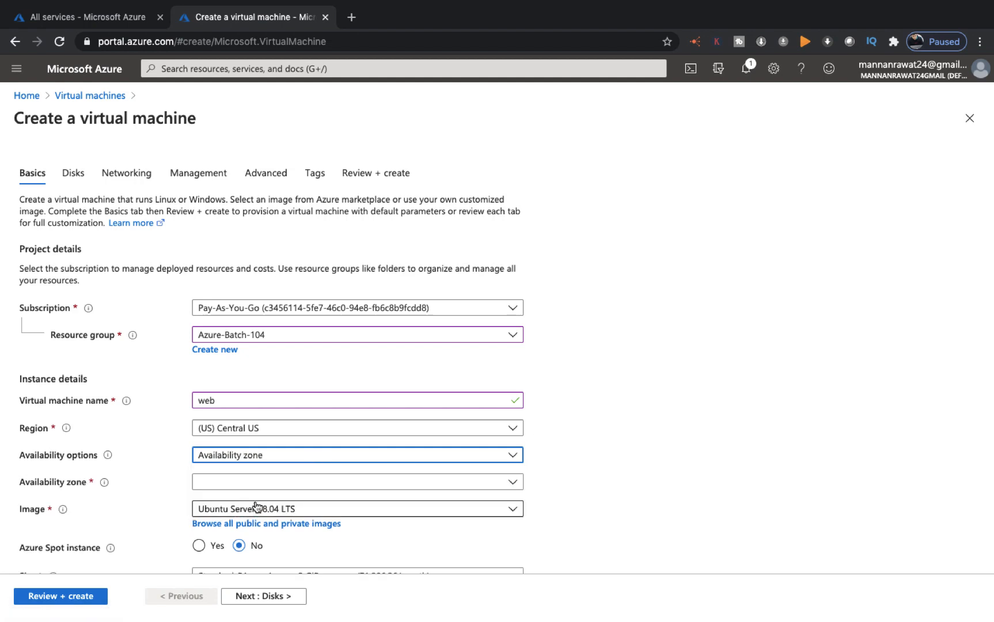
click(300, 484)
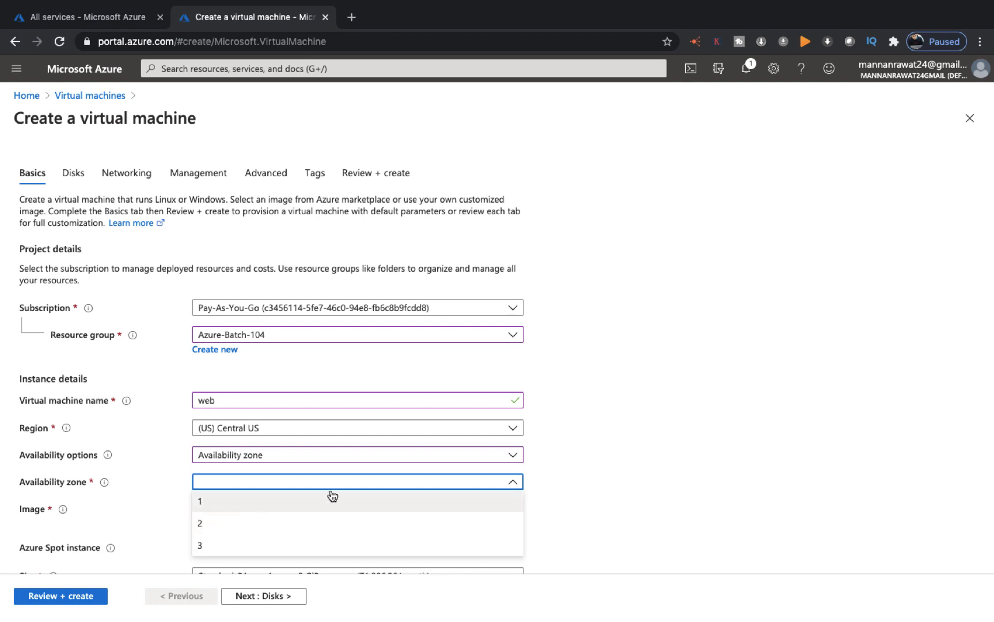
click(682, 442)
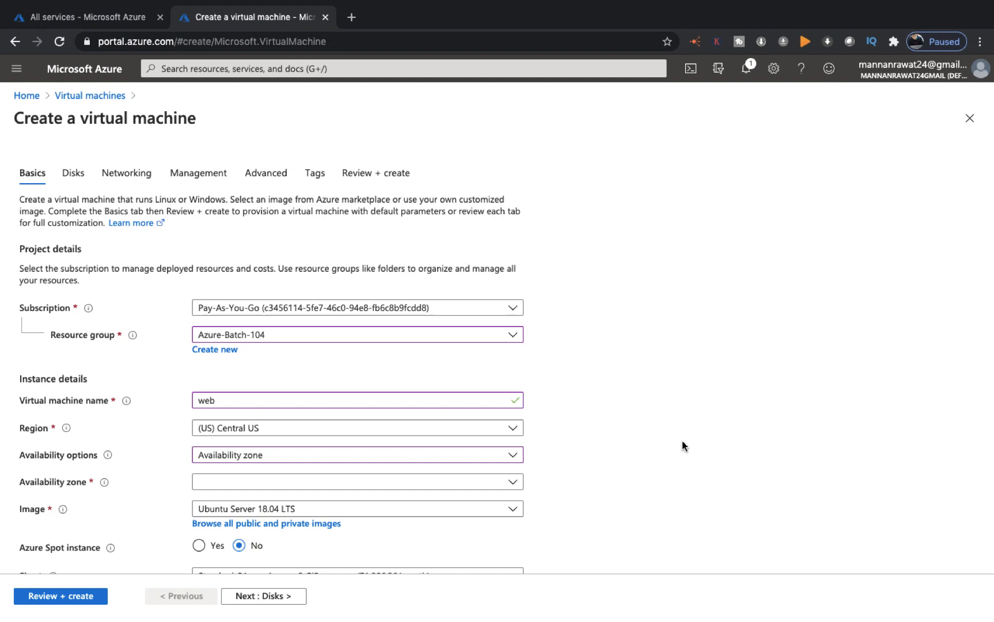
click(467, 456)
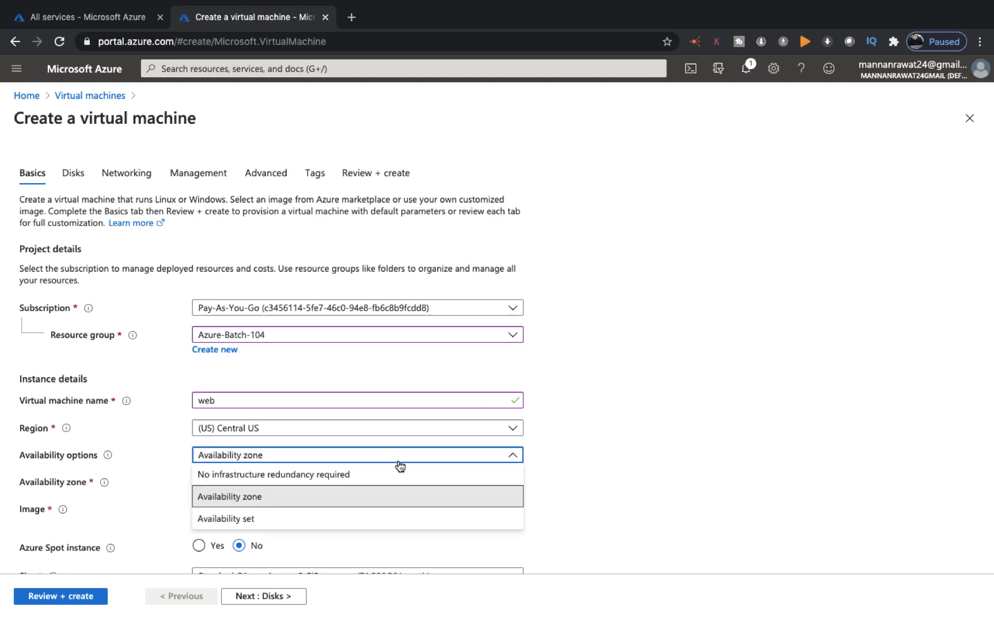
click(337, 475)
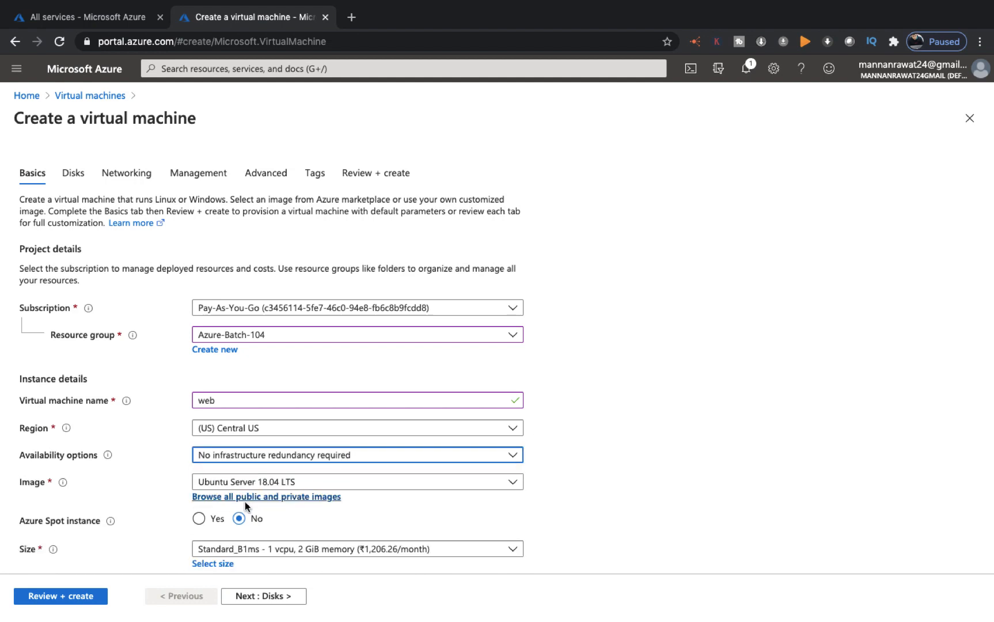
Choose the Windows Server 2012 R2 Datacenter image for the VM
click(326, 481)
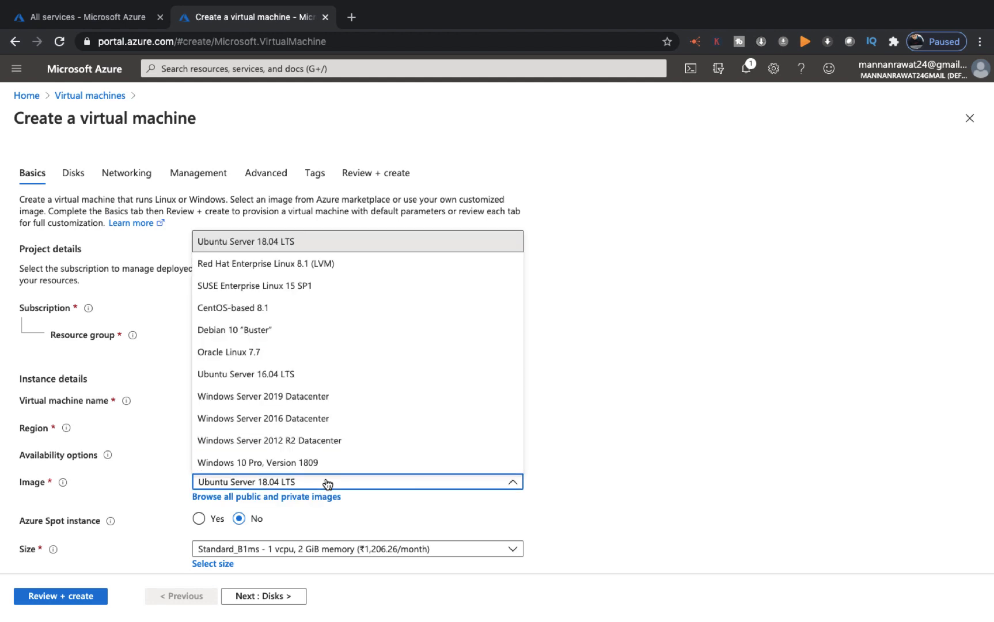
click(266, 440)
scroll(267, 441, down, 3)
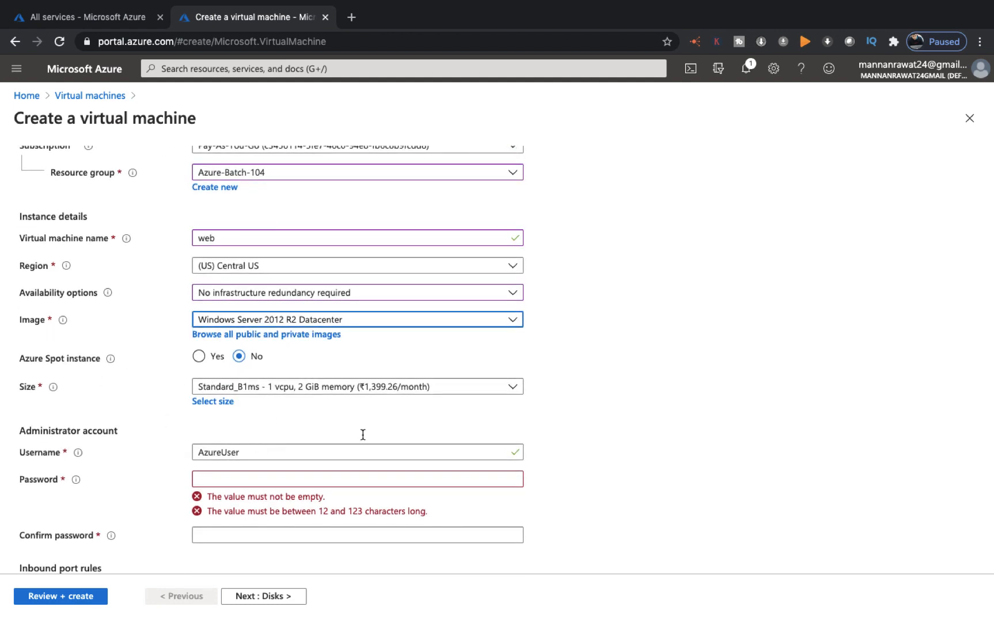
Set admin username web, enter and confirm the password, and verify RDP (3389) inbound
click(253, 453)
drag(253, 453, 190, 452)
text(web)
key(Tab)
text(••••••••••••)
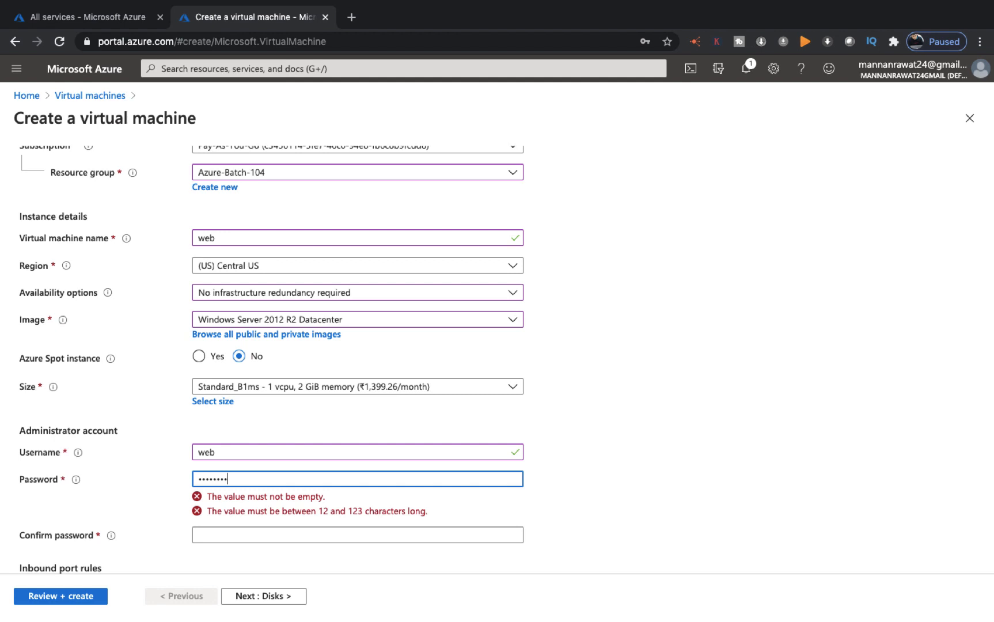
key(Tab)
text(••••••••••••)
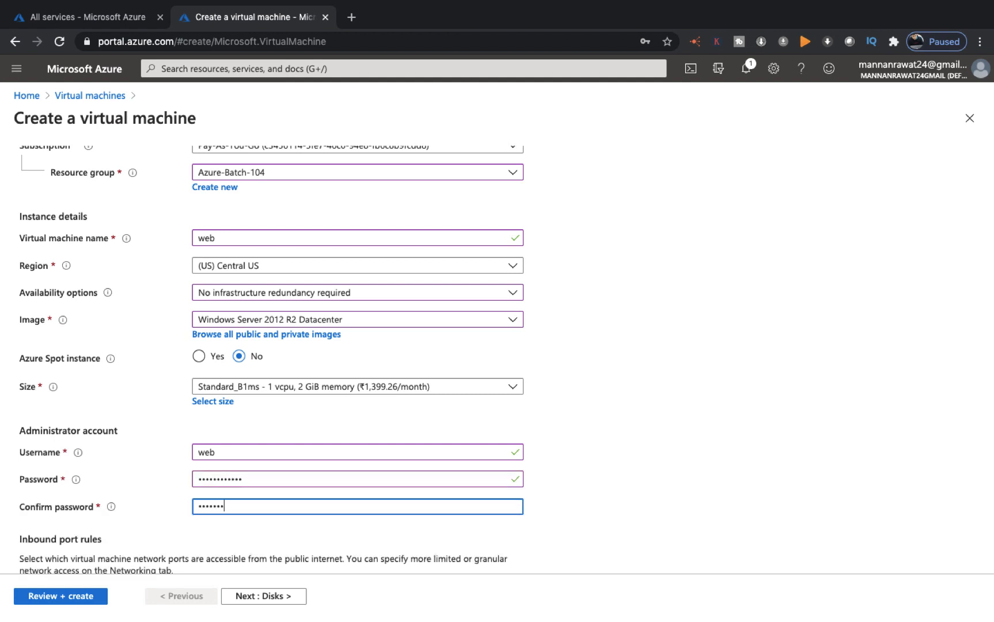
scroll(182, 437, down, 5)
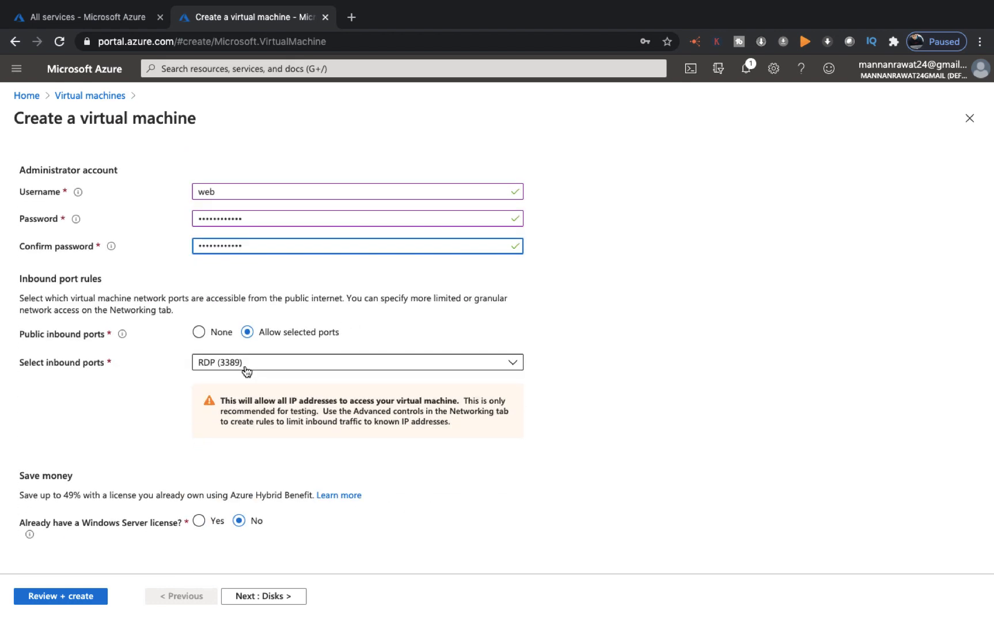
scroll(247, 370, up, 3)
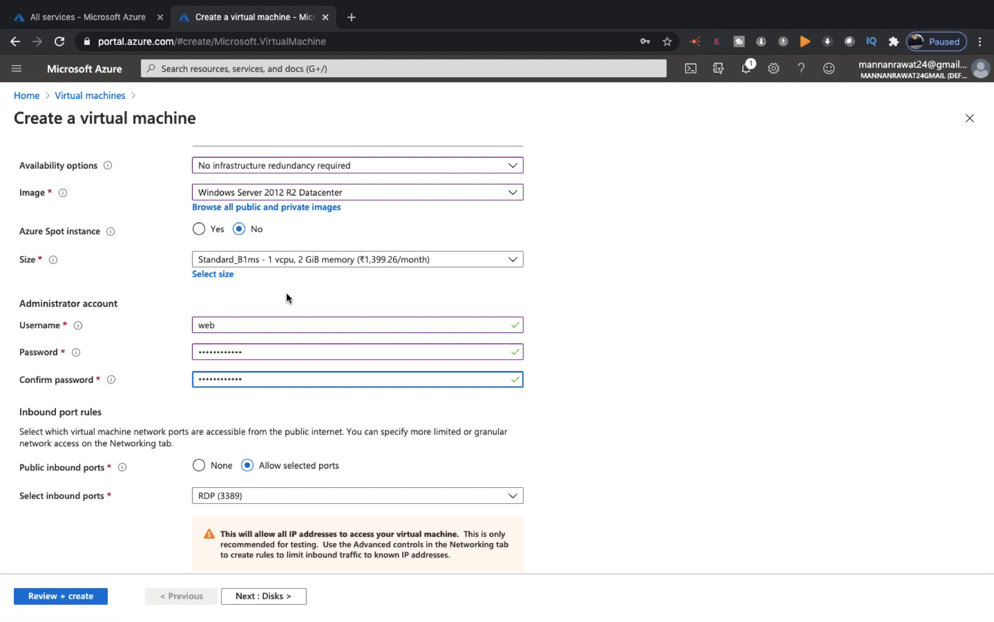
scroll(287, 292, down, 3)
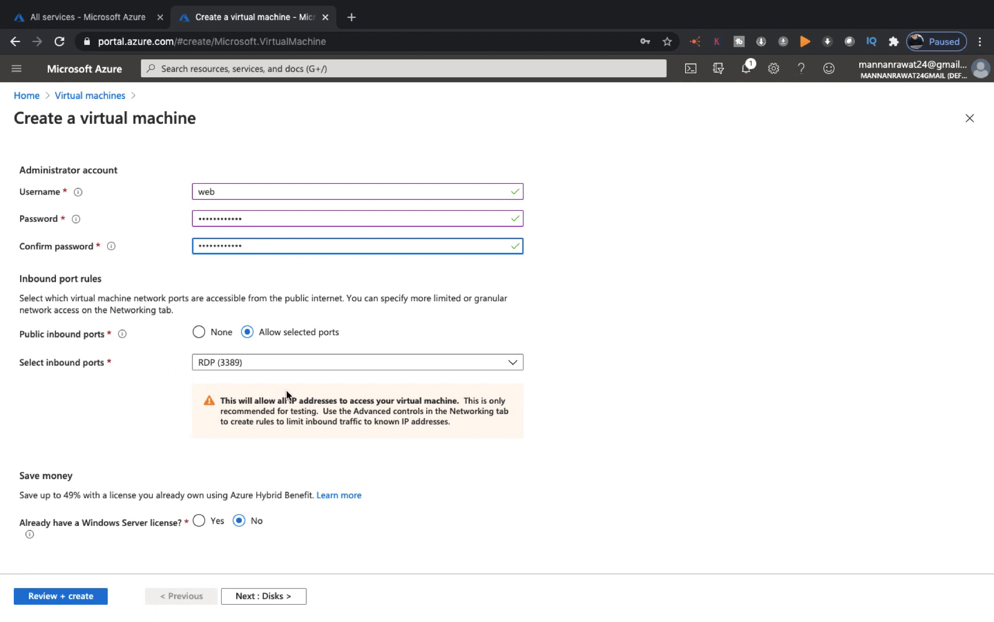
Pass the Disks step keeping Premium SSD and continue to Networking
click(259, 598)
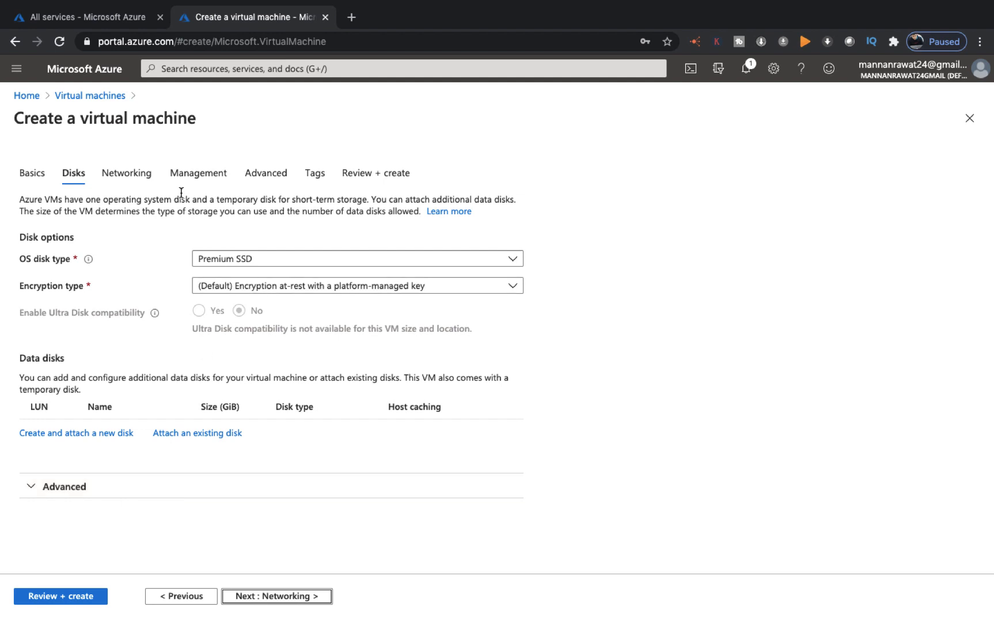
click(276, 595)
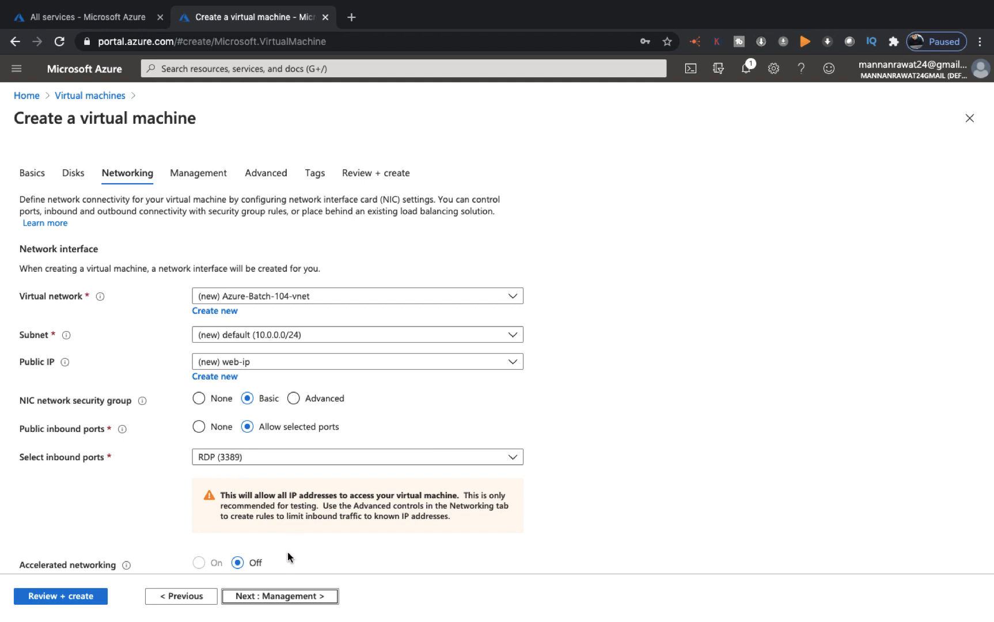
On Management, toggle auto-shutdown on and back off, then continue to Advanced
click(272, 598)
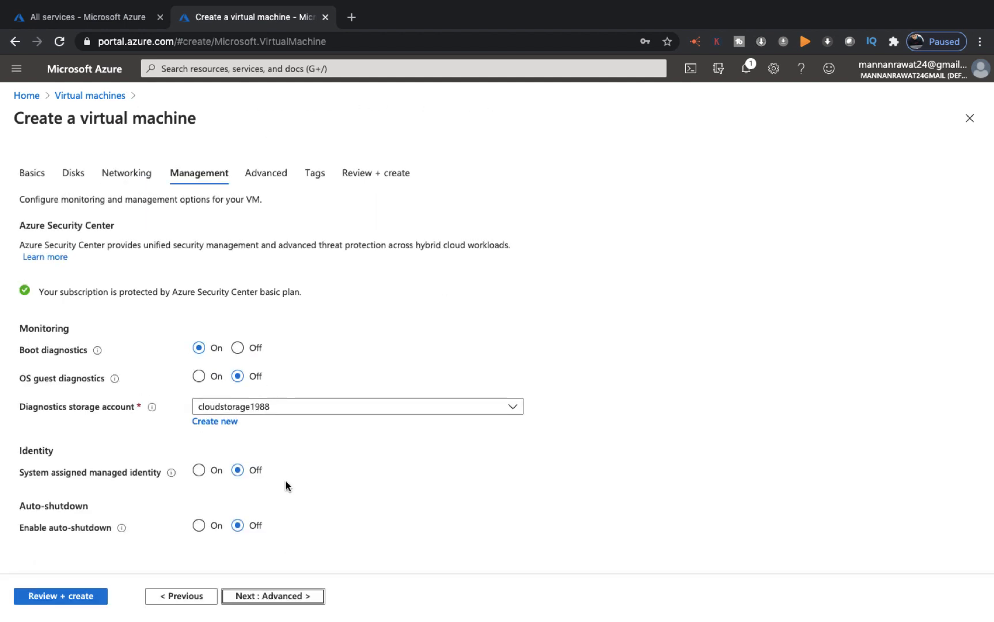
scroll(286, 485, down, 2)
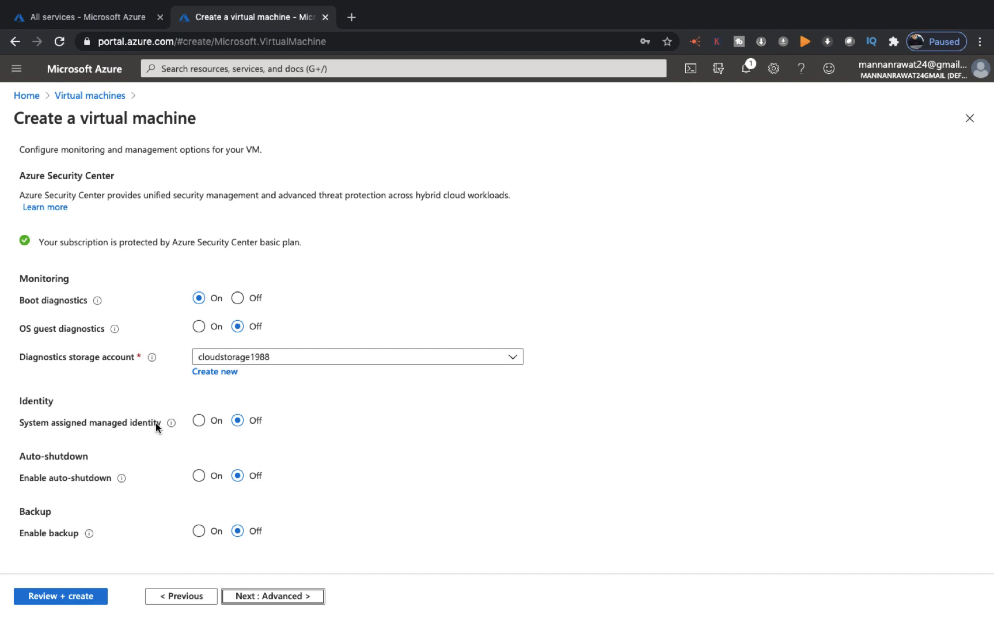
click(197, 475)
scroll(273, 504, down, 1)
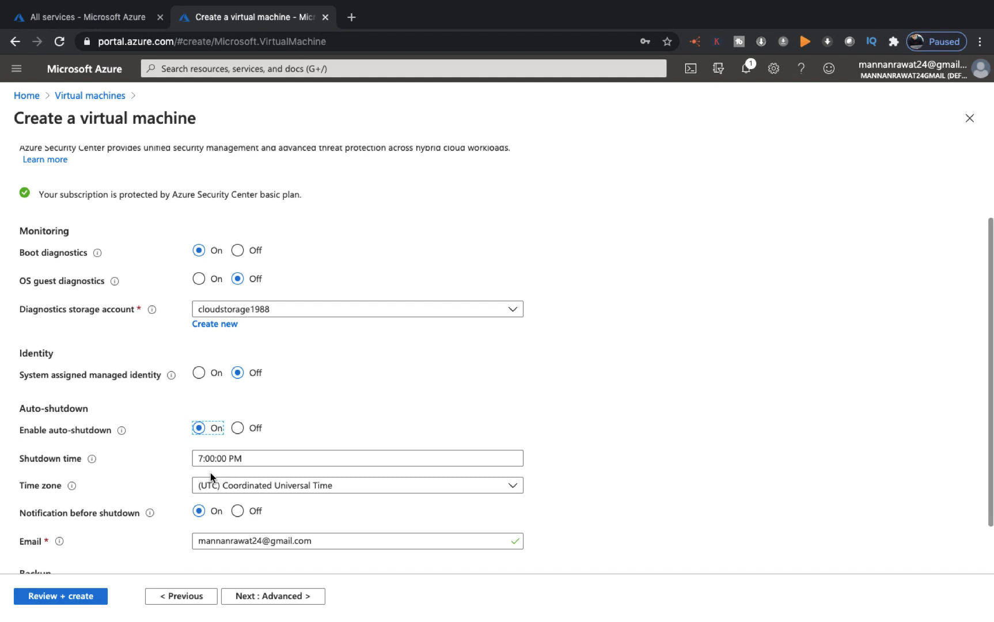
click(238, 428)
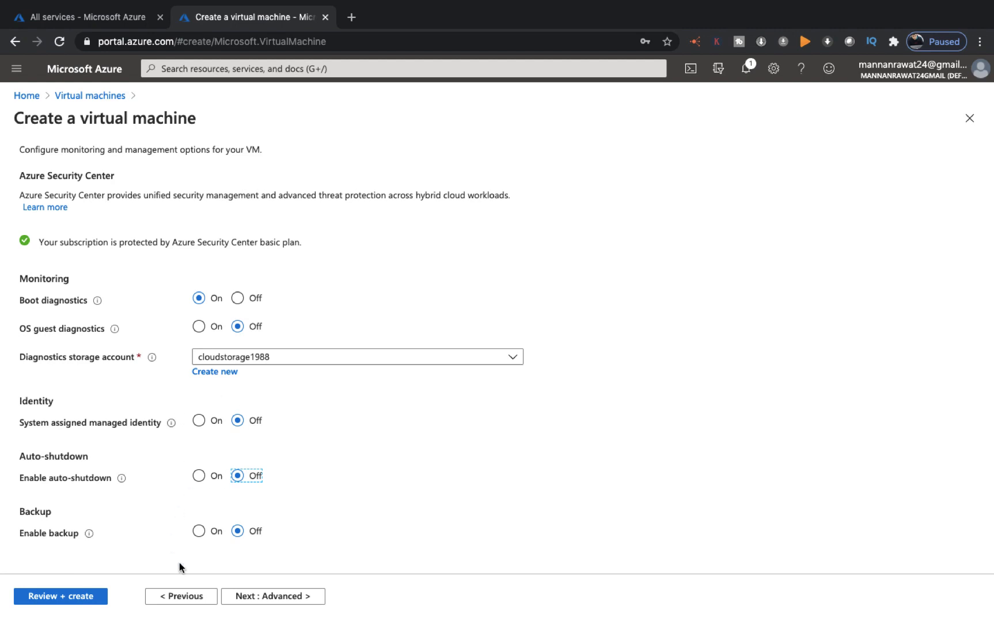
click(274, 596)
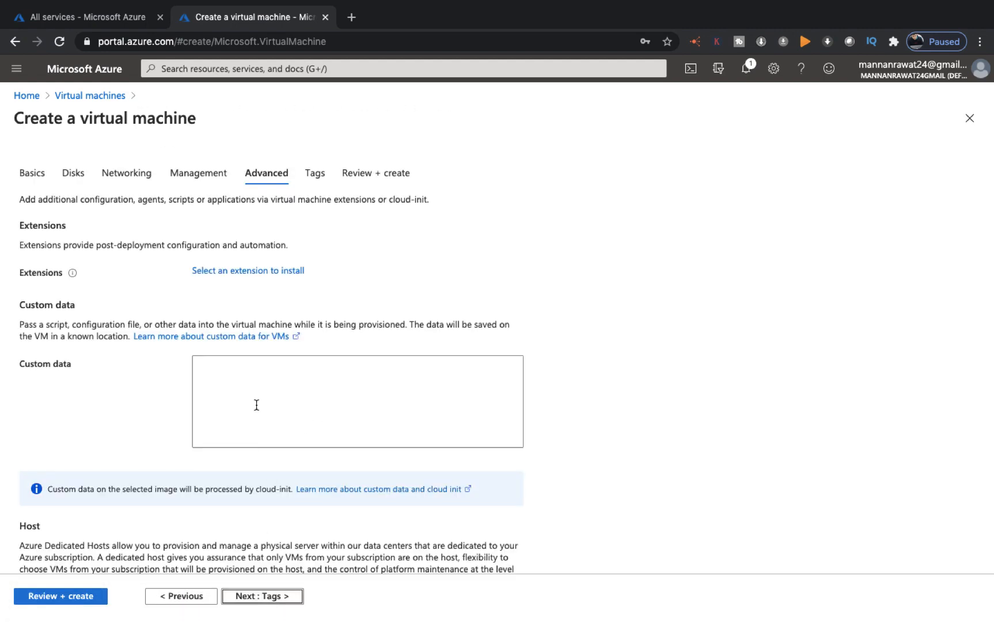
Leave Tags blank and reach Review + create, where validation passes at 1.9168 INR/hr
click(259, 599)
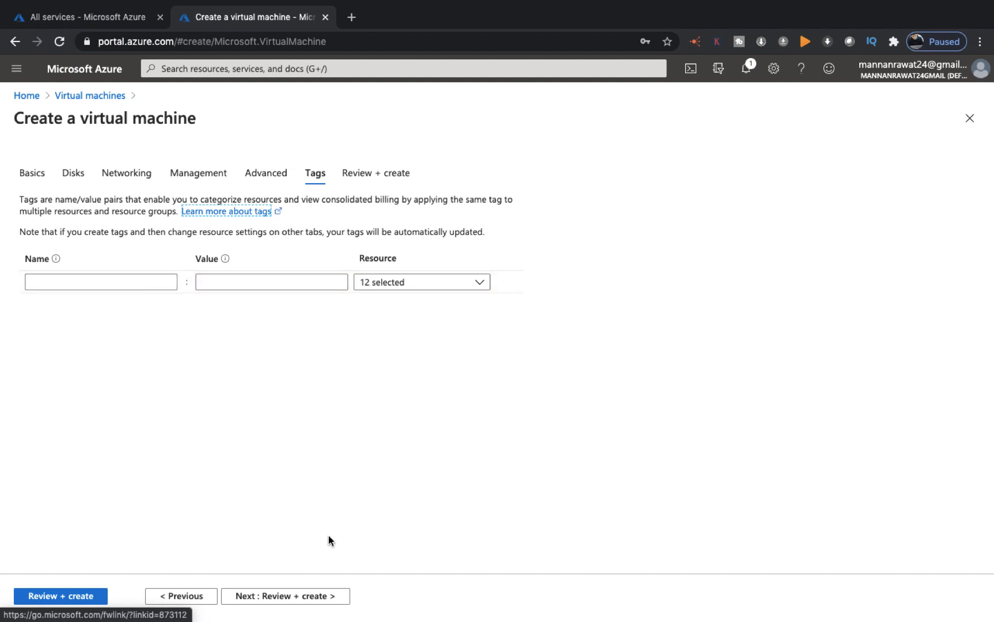
click(293, 597)
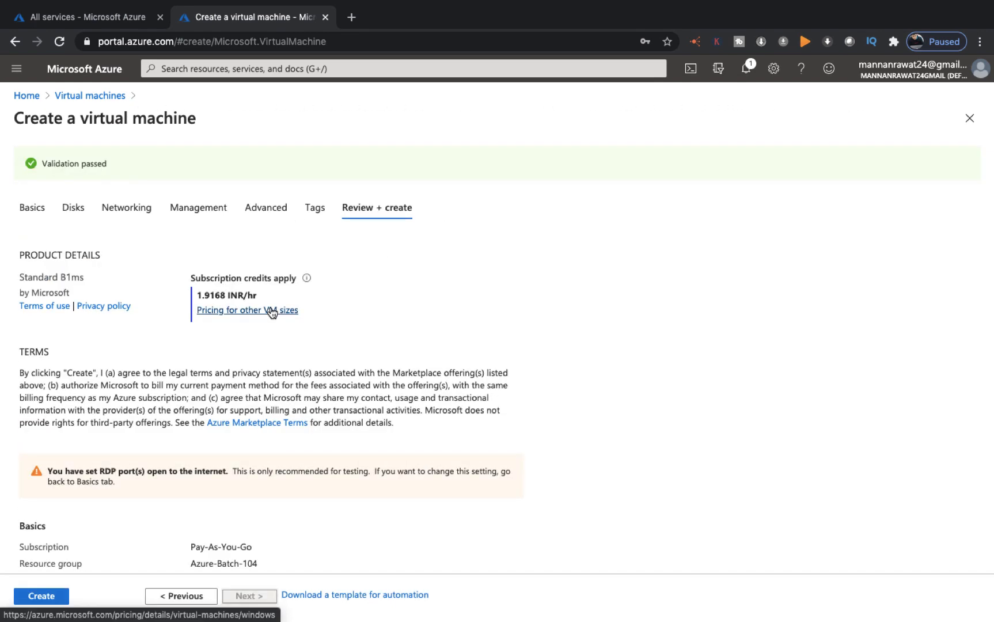
Review the web VM summary and submit it with Create
scroll(271, 312, down, 10)
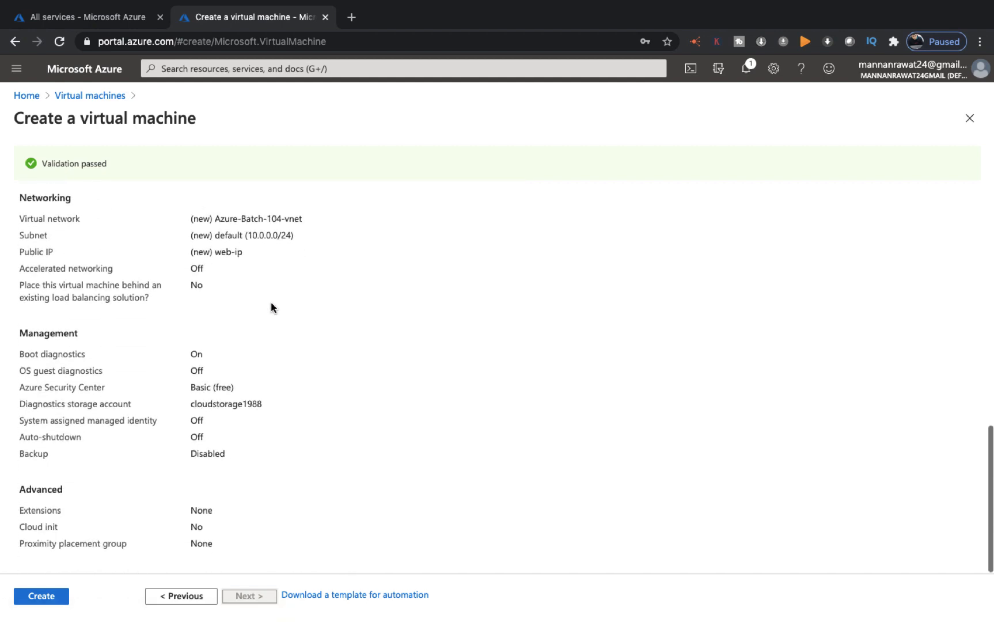
scroll(271, 307, up, 10)
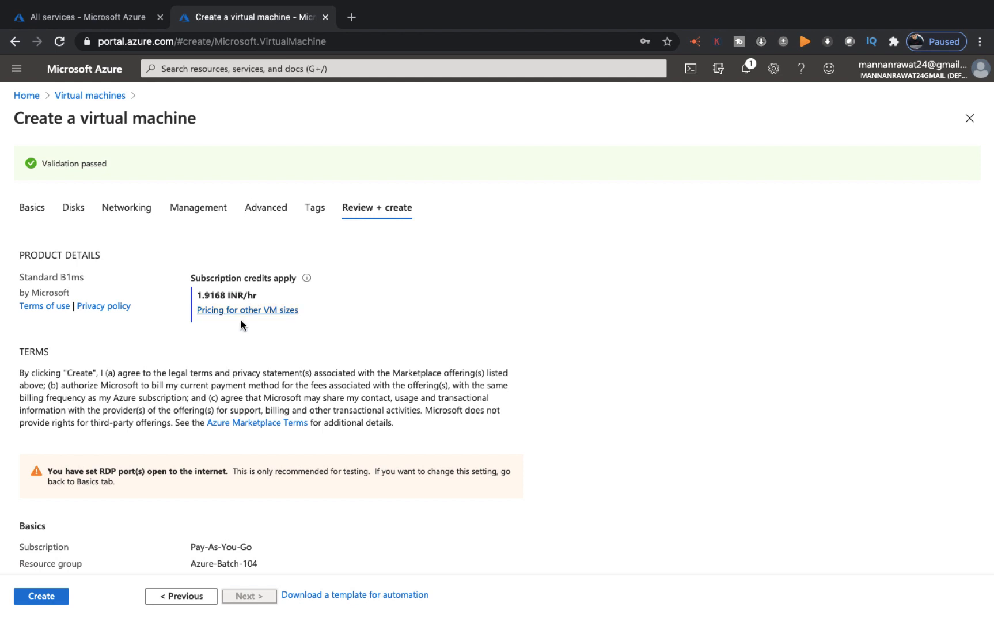
scroll(237, 336, down, 2)
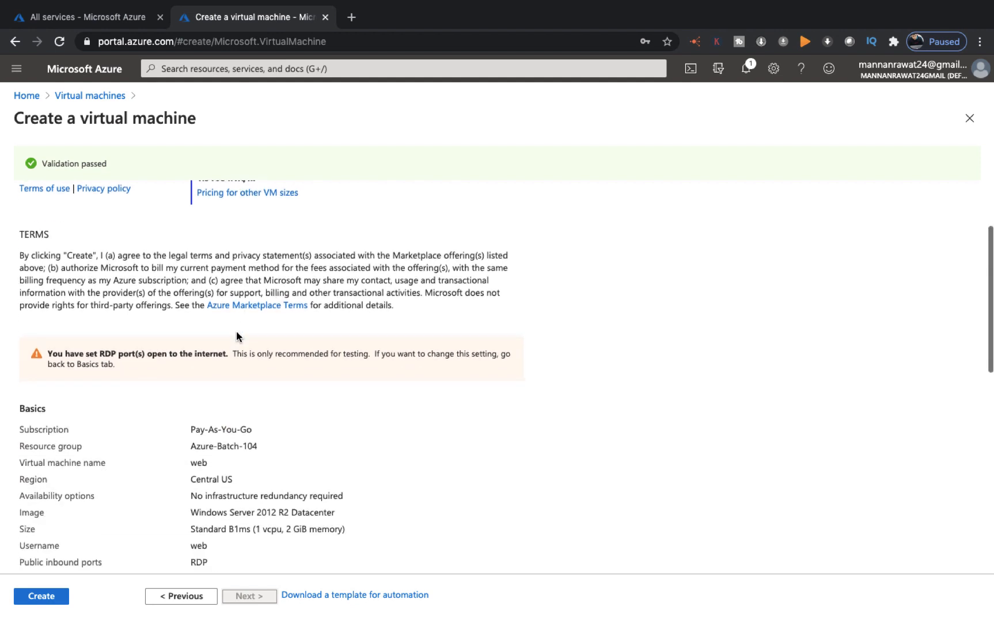
scroll(237, 336, up, 2)
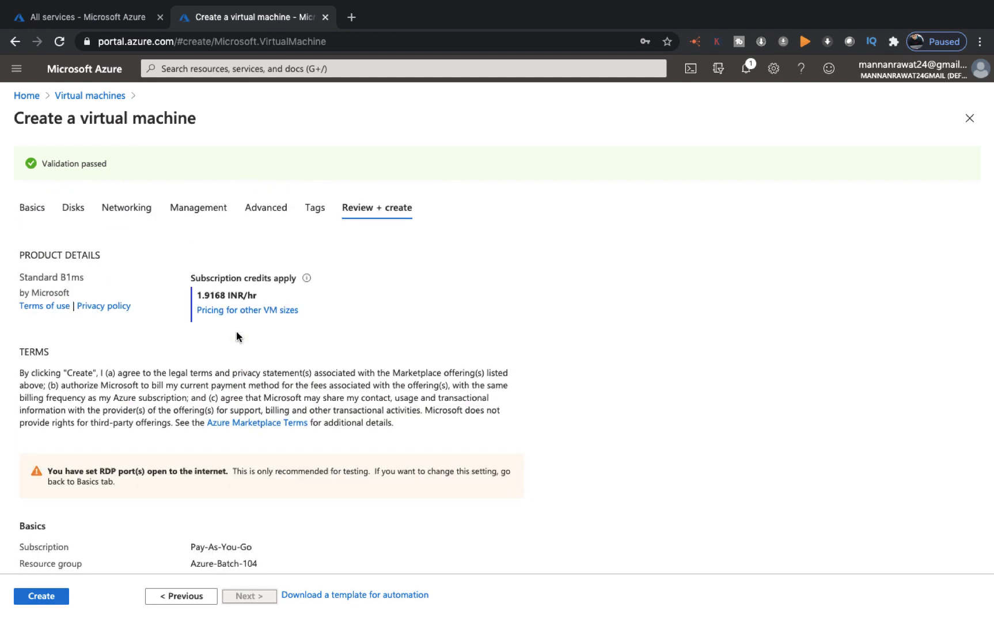
scroll(236, 336, down, 6)
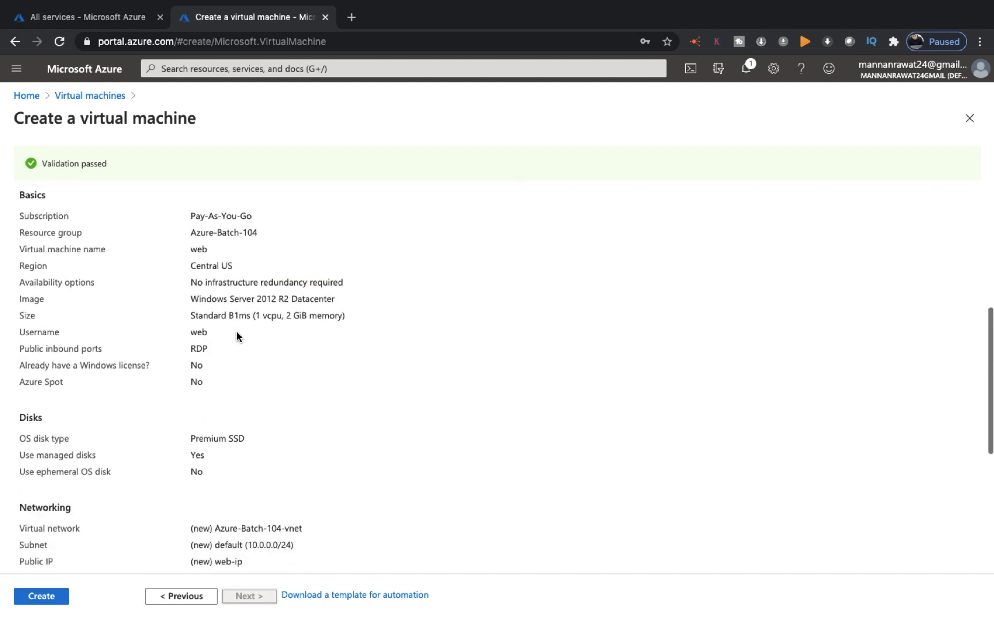
scroll(237, 336, down, 5)
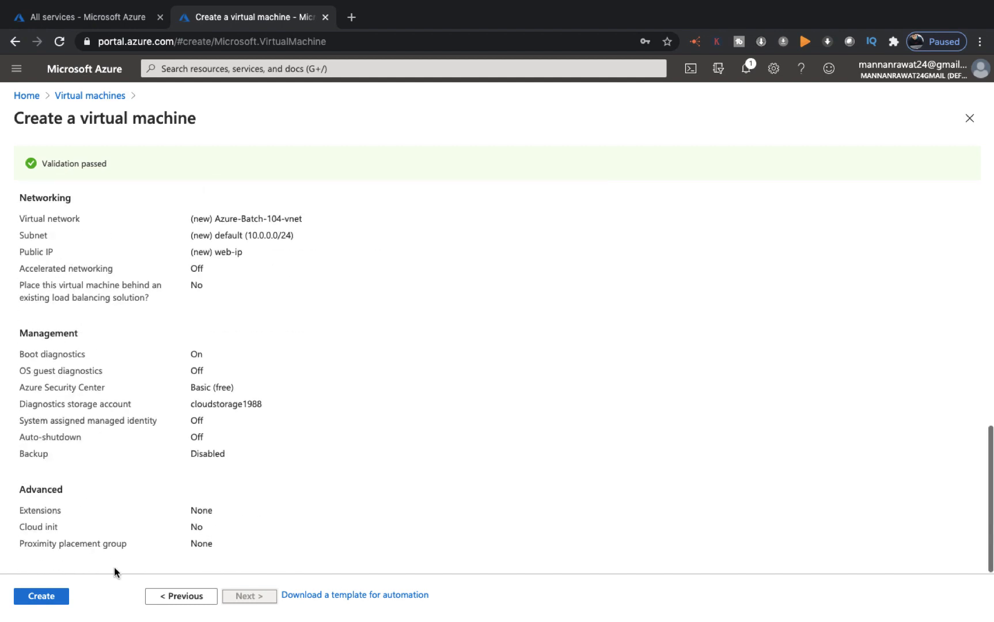
click(58, 586)
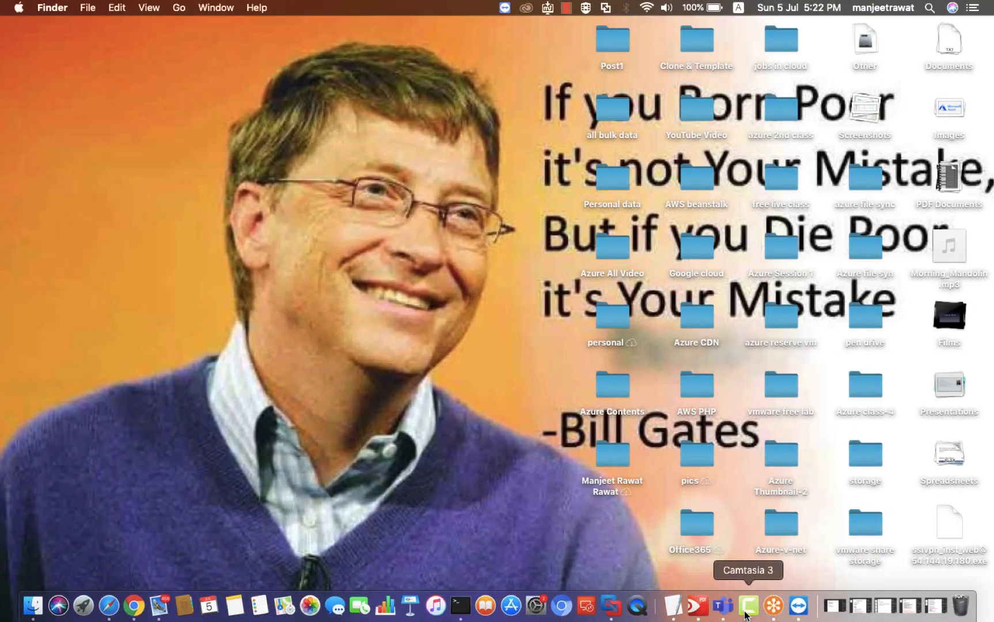
Pause the Camtasia 3 recording from its dock icon menu
right_click(745, 615)
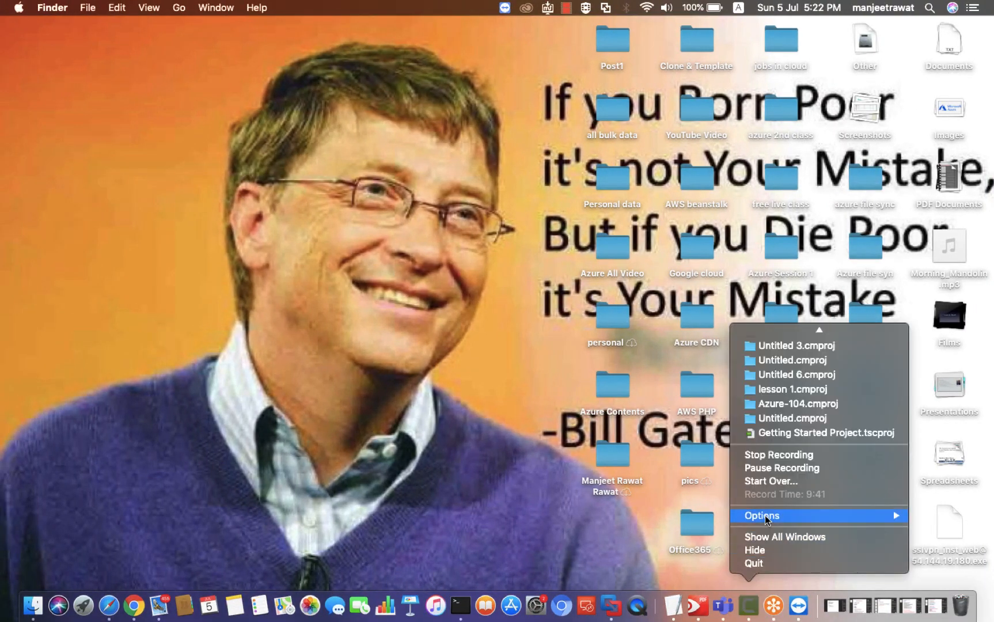
click(766, 467)
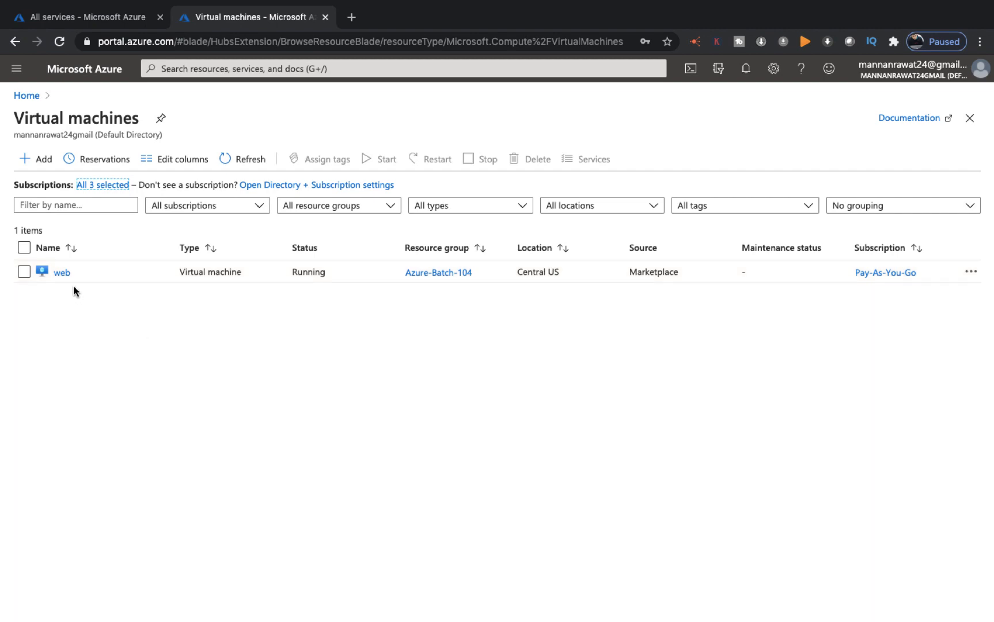
Open the web VM's overview and copy its public IP 40.122.149.185
click(62, 273)
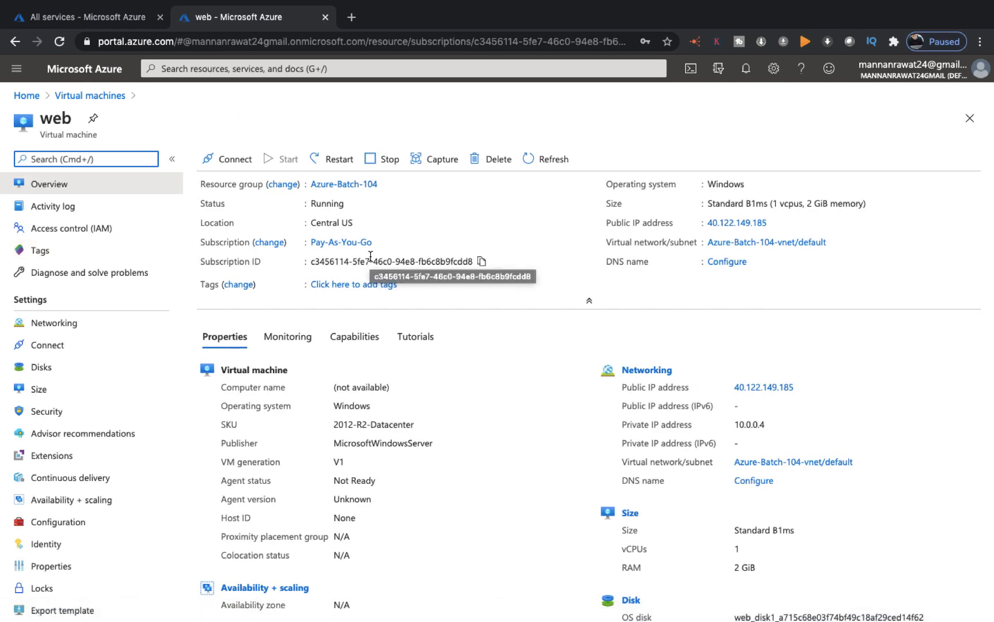
scroll(370, 257, left, 4)
click(52, 240)
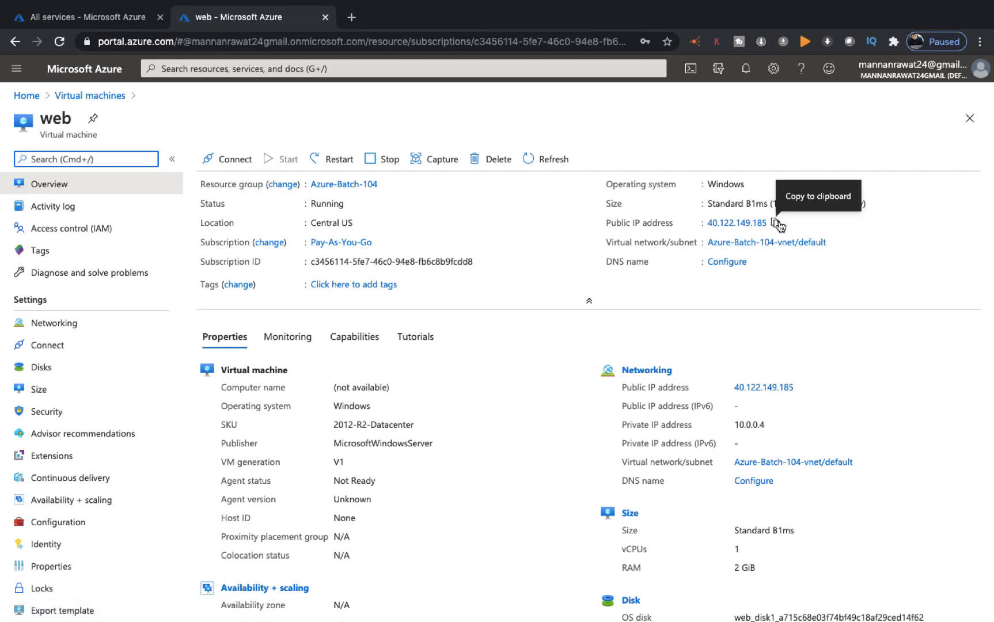
click(778, 224)
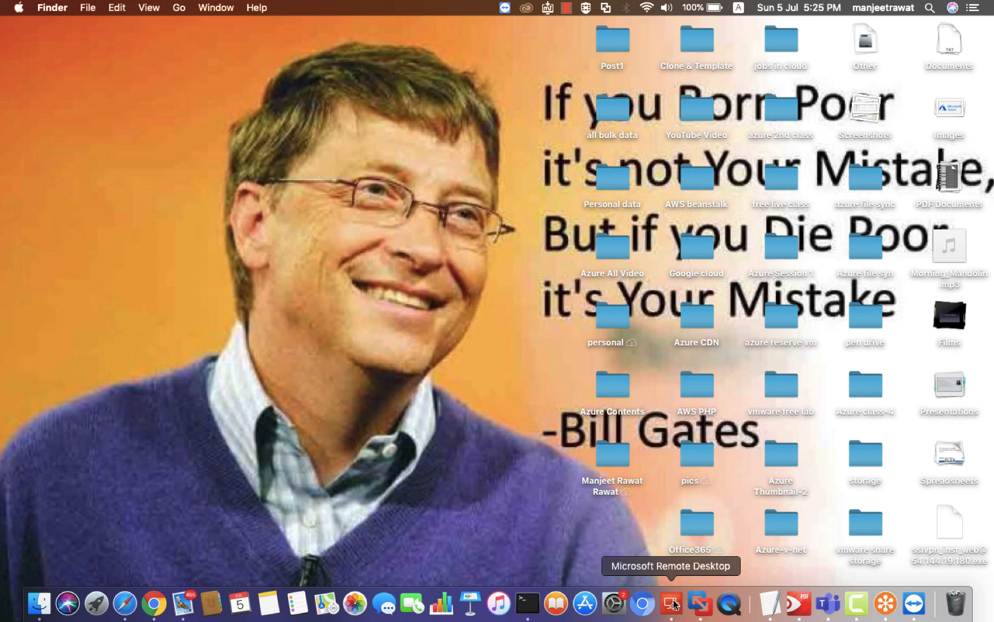
Paste 40.122.149.185 as AzureVMss-1's PC name, then start a full-screen session to it
right_click(671, 603)
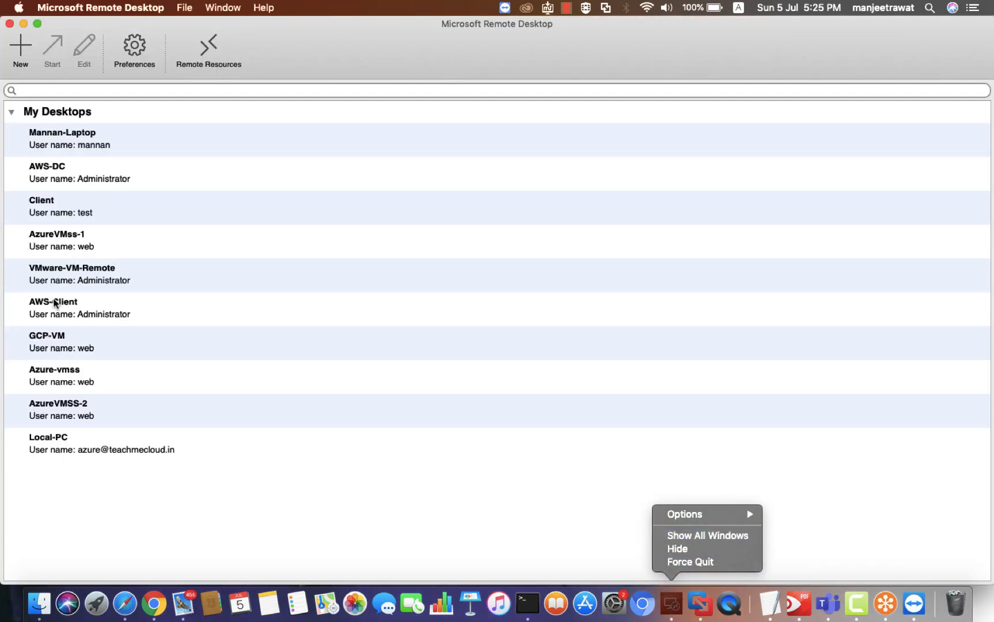
click(70, 241)
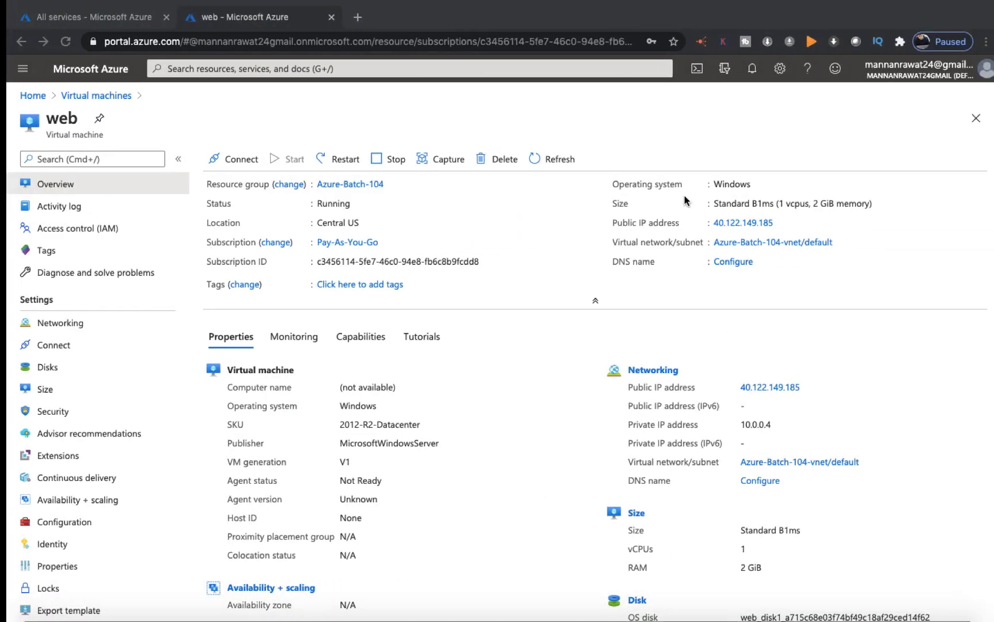
click(781, 224)
key(ctrl+Left)
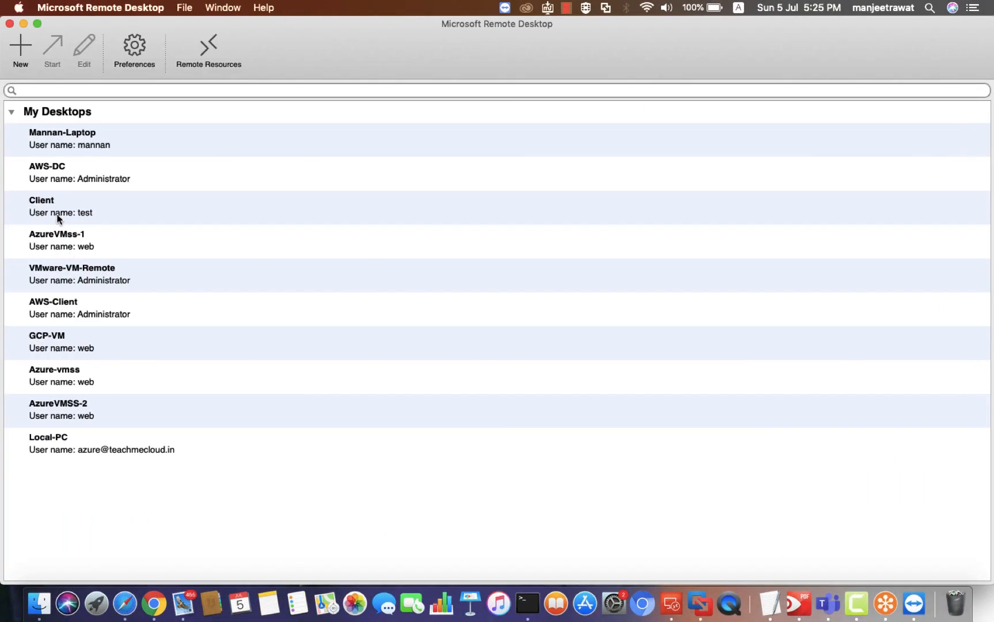
right_click(60, 245)
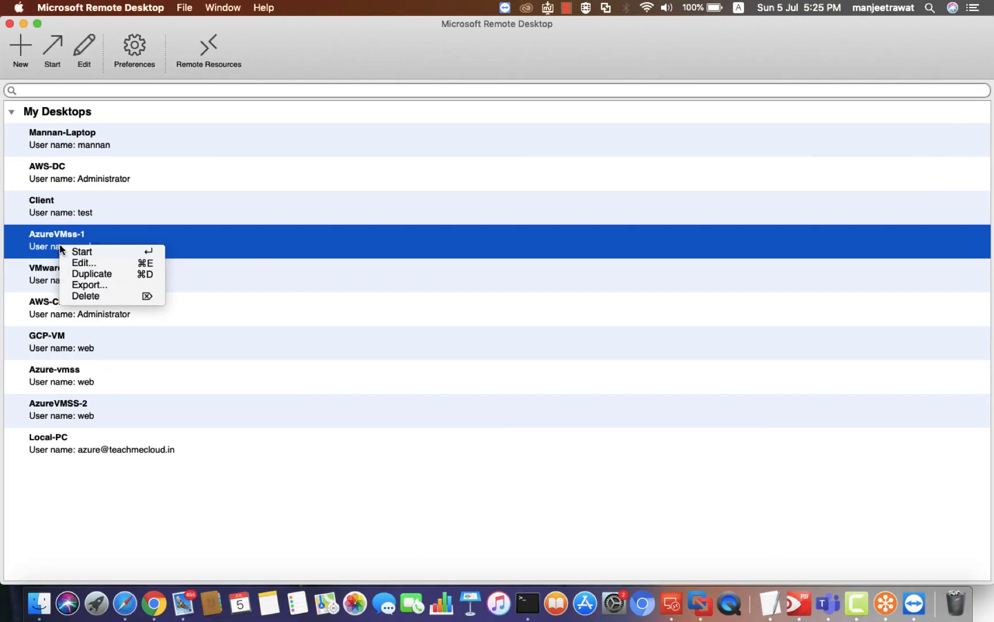
click(96, 263)
key(Tab)
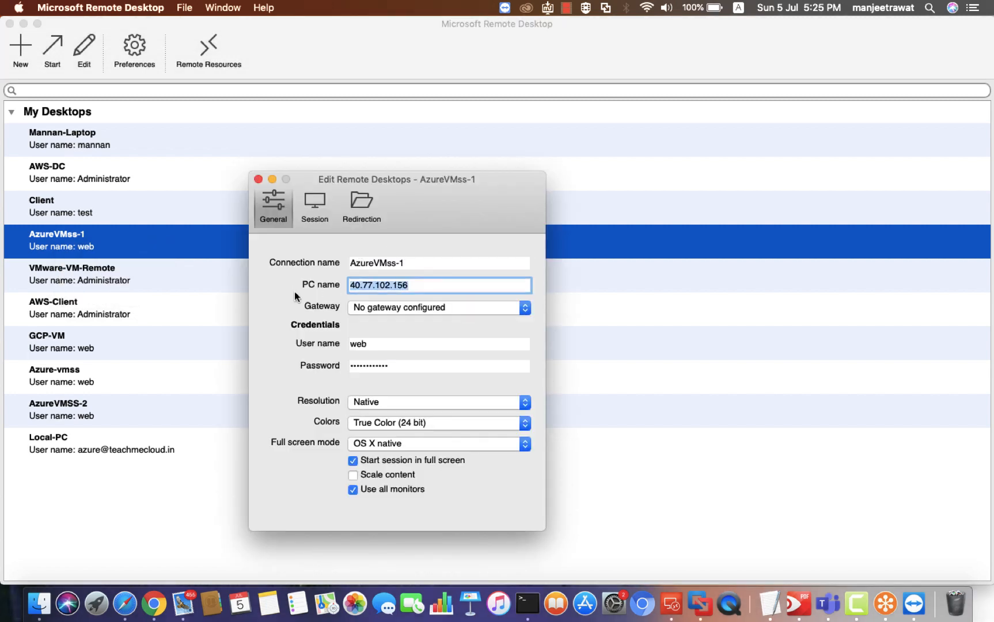
key(super+v)
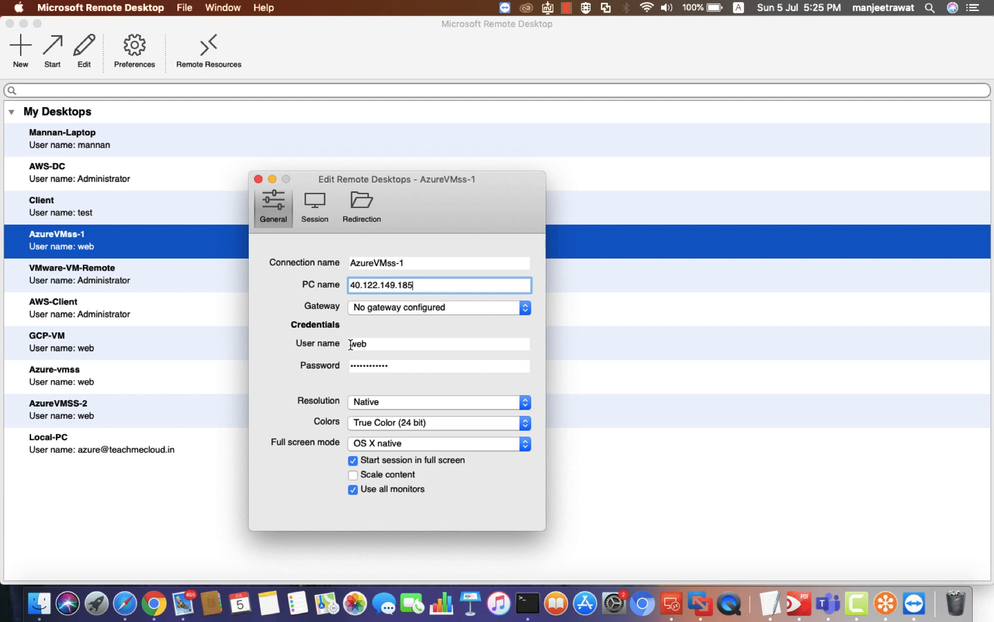
click(259, 179)
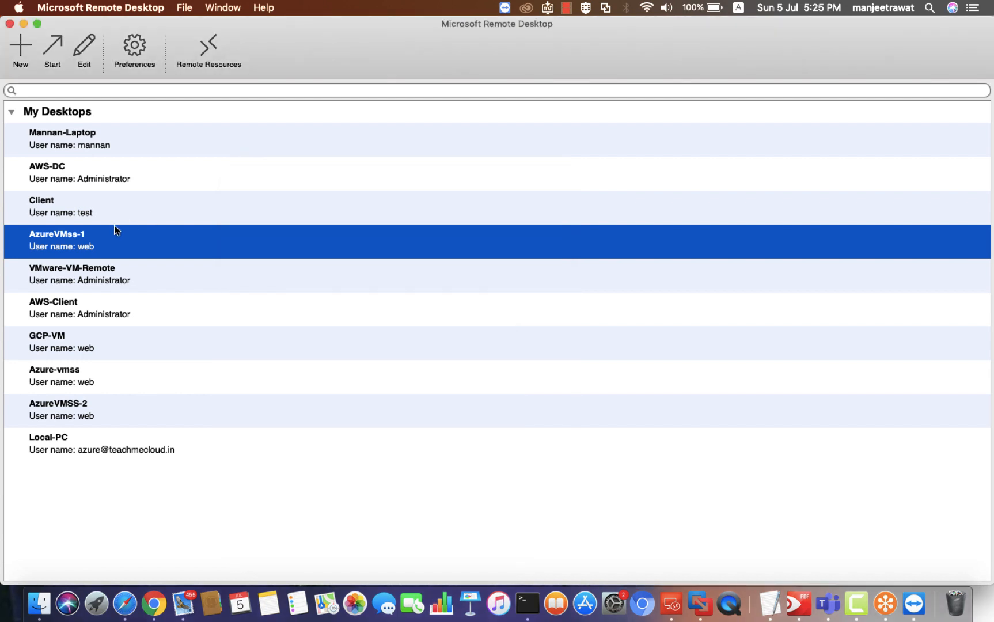
double_click(86, 237)
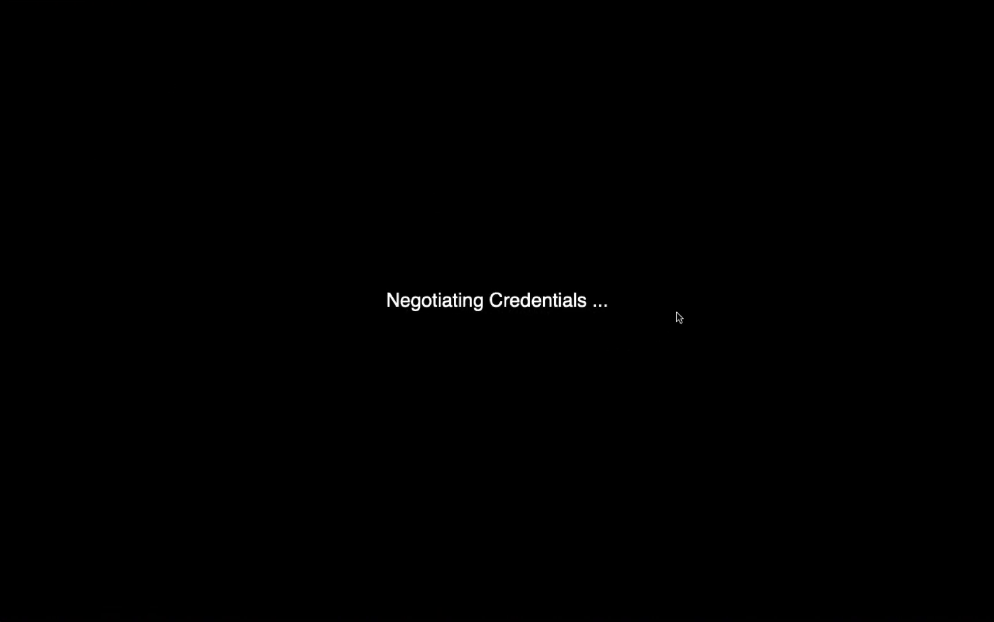
Accept the server certificate, then move between the Azure portal and remote session desktops
click(668, 241)
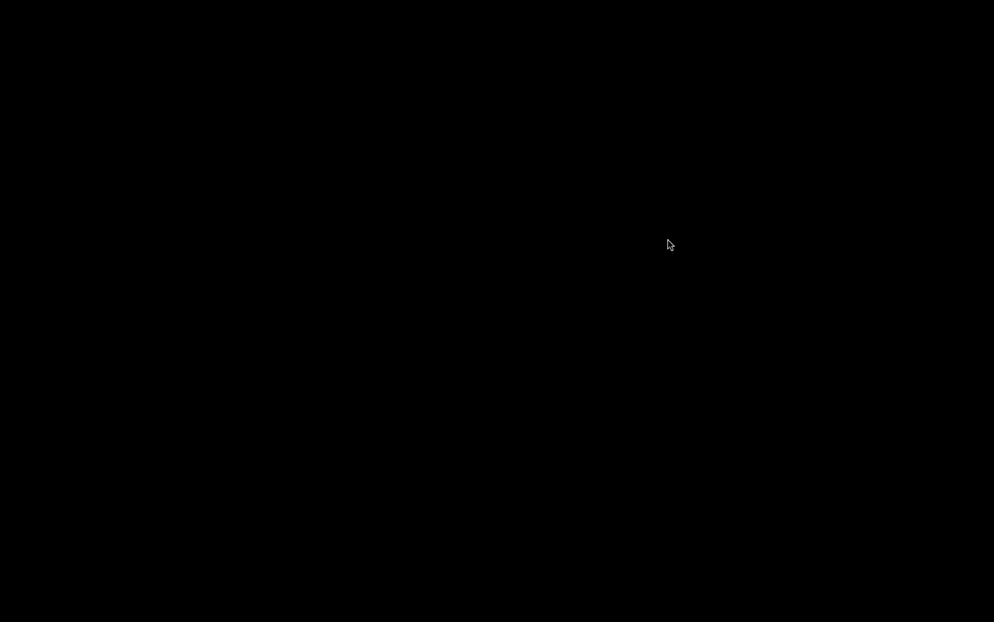
key(ctrl+Right)
key(ctrl+Left)
key(ctrl+Right)
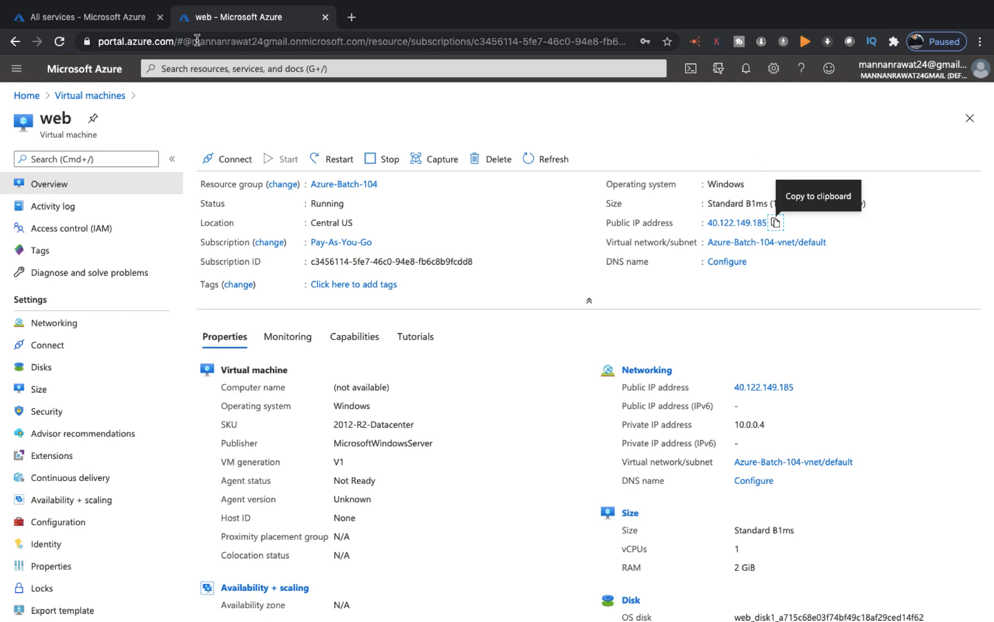
key(ctrl+Left)
key(ctrl+Left)
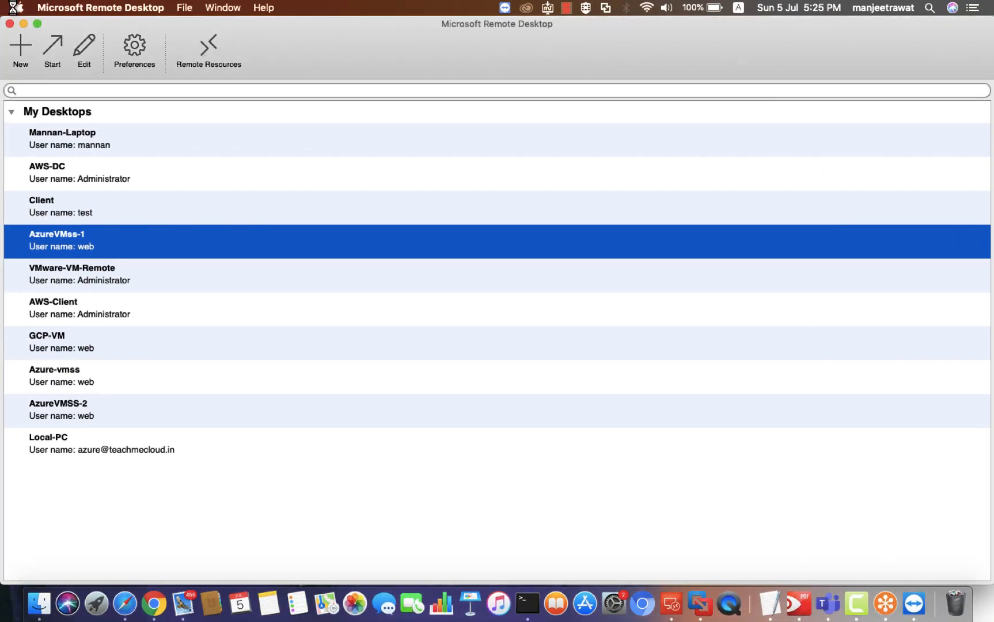
Search the web for azure AZ 104 and open the Exam AZ-103 page
click(23, 25)
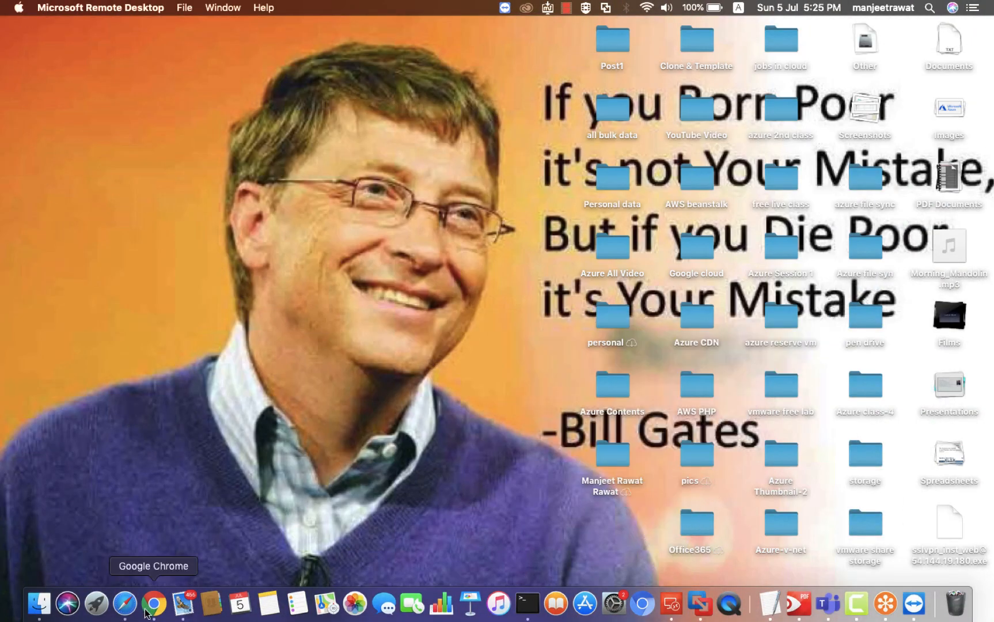
key(ctrl+Right)
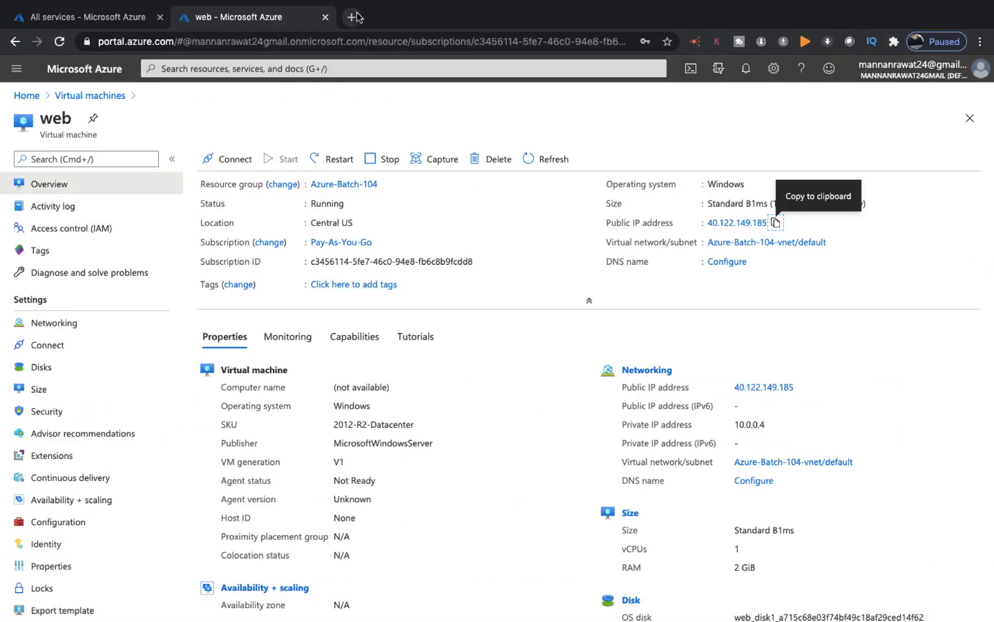
click(357, 17)
text(azure)
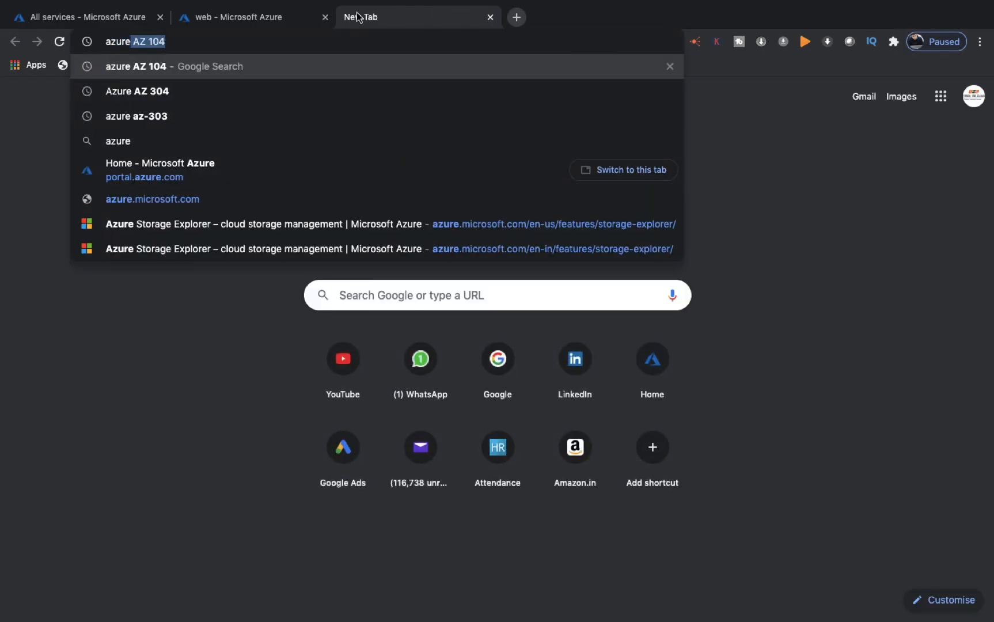
key(Return)
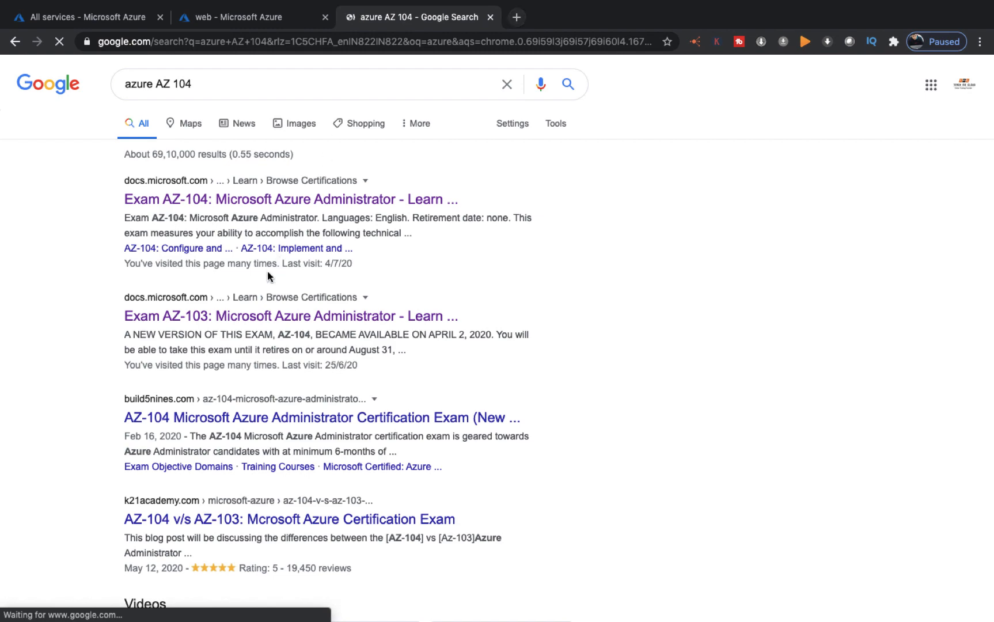
click(272, 318)
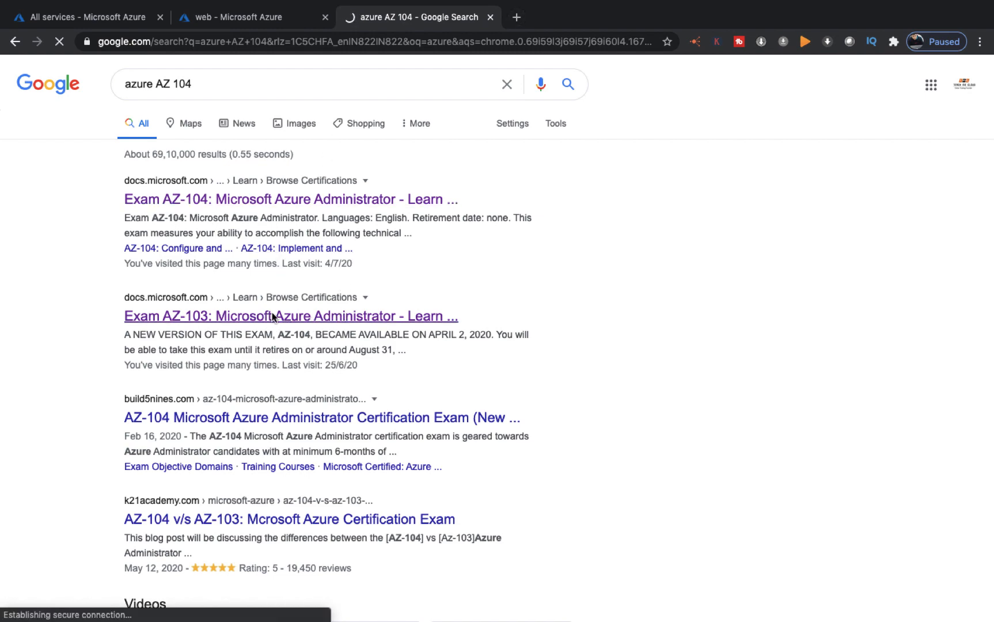
Open the AZ-103 exam skills outline PDF and read through it
scroll(563, 476, down, 6)
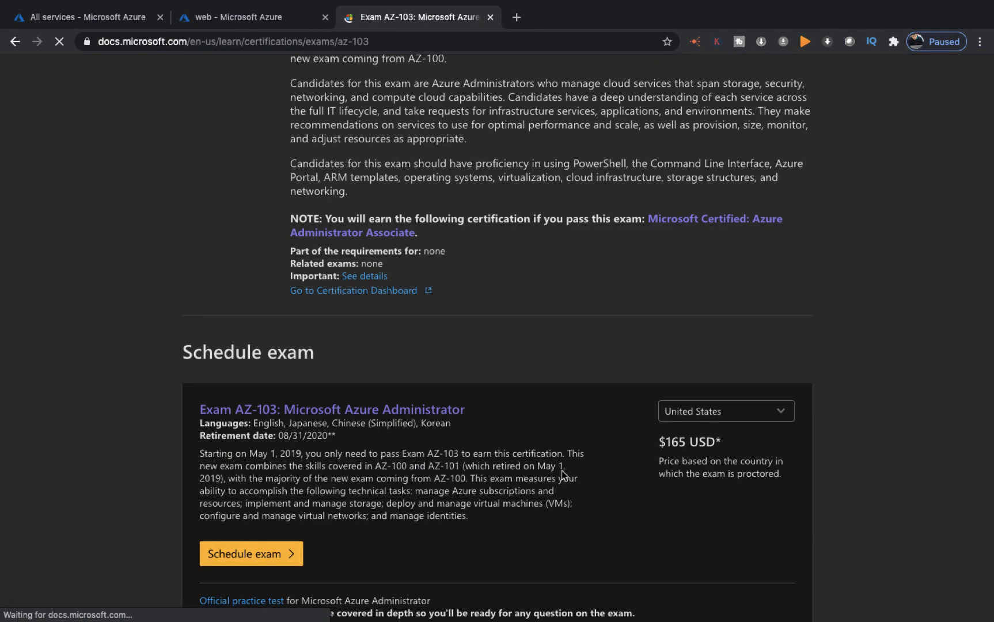
scroll(344, 438, down, 5)
click(299, 594)
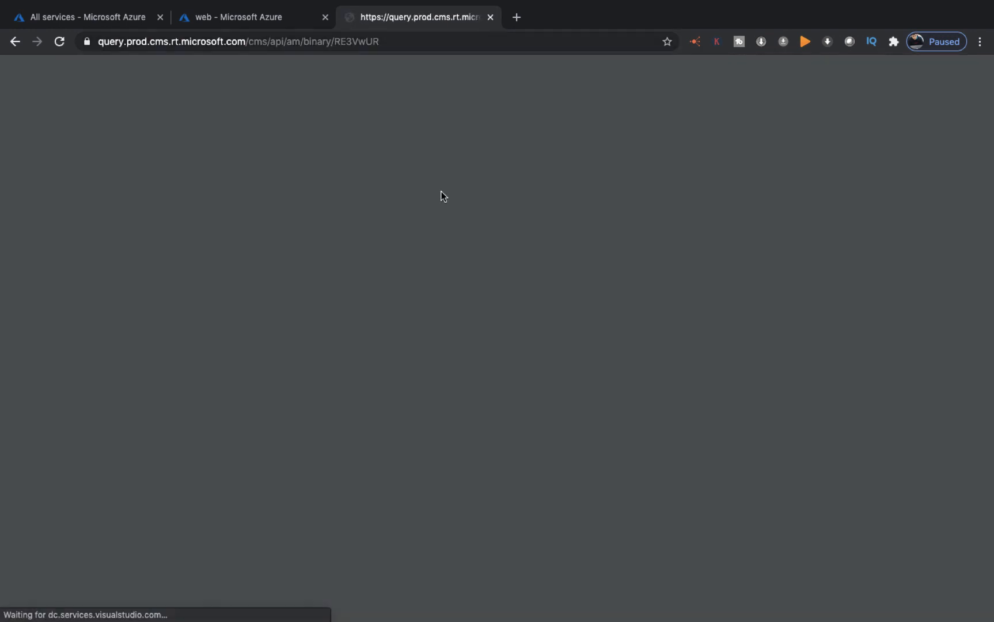
scroll(442, 254, down, 15)
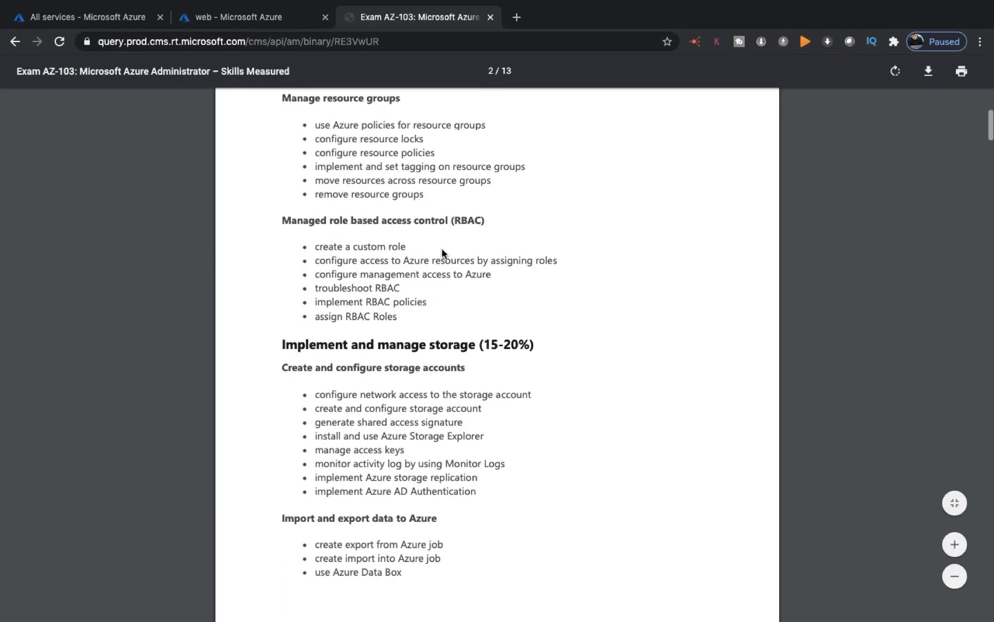
scroll(442, 253, up, 4)
scroll(442, 253, down, 15)
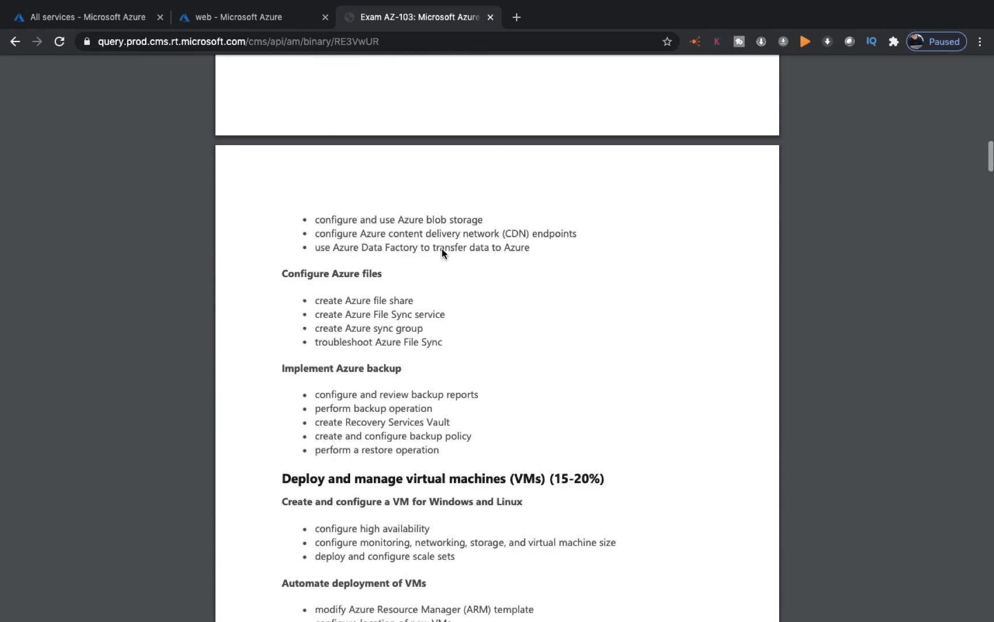
scroll(442, 254, up, 2)
scroll(442, 254, down, 10)
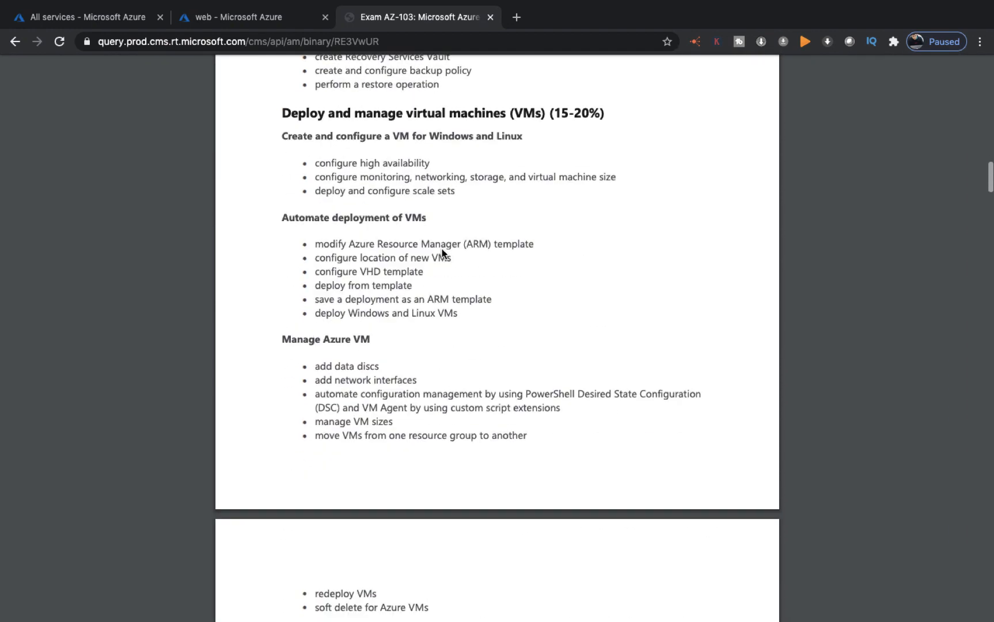
scroll(442, 254, down, 1)
scroll(442, 254, up, 3)
scroll(442, 253, down, 5)
scroll(442, 253, down, 7)
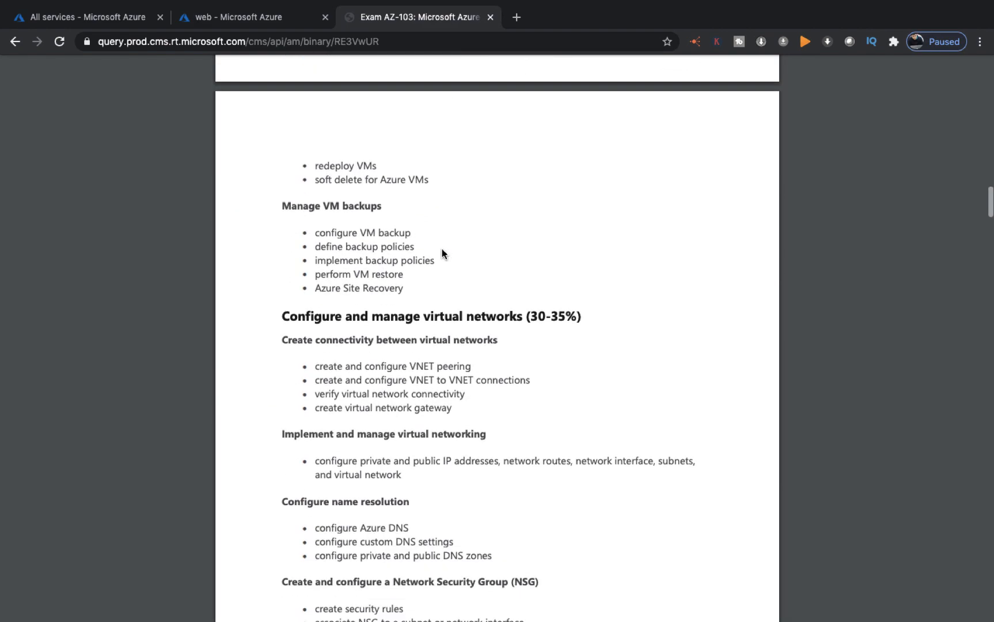
scroll(443, 254, up, 15)
scroll(442, 253, up, 15)
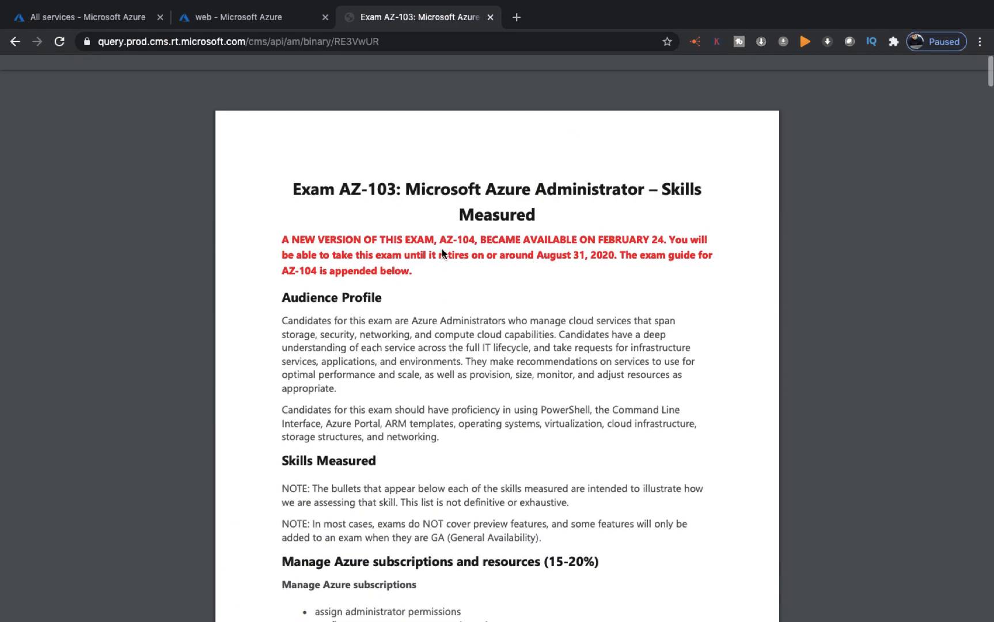
Close the skills outline tab and an extra empty tab, leaving the Azure tabs
click(490, 17)
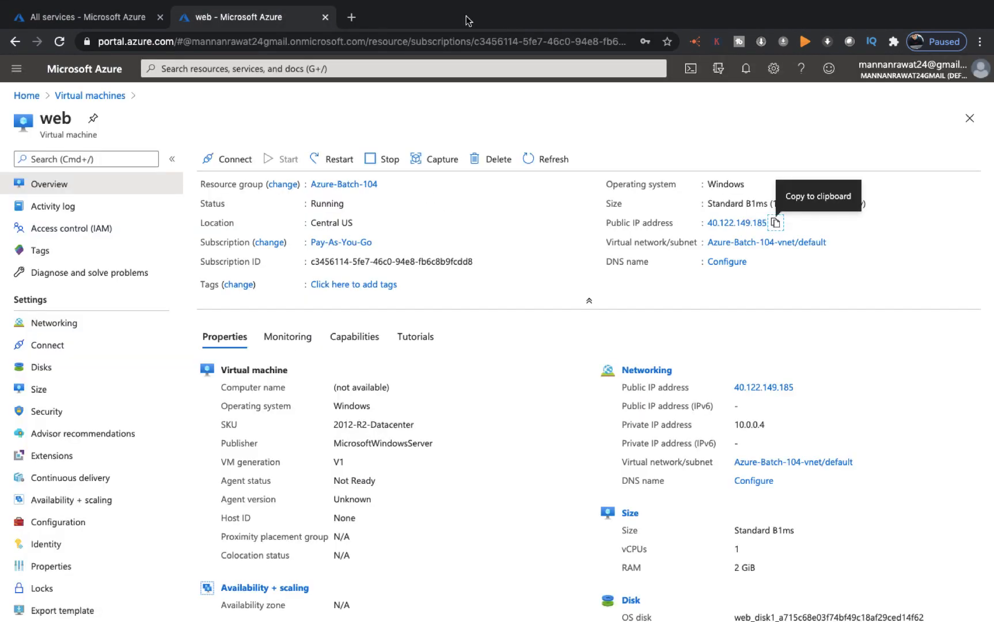
click(356, 18)
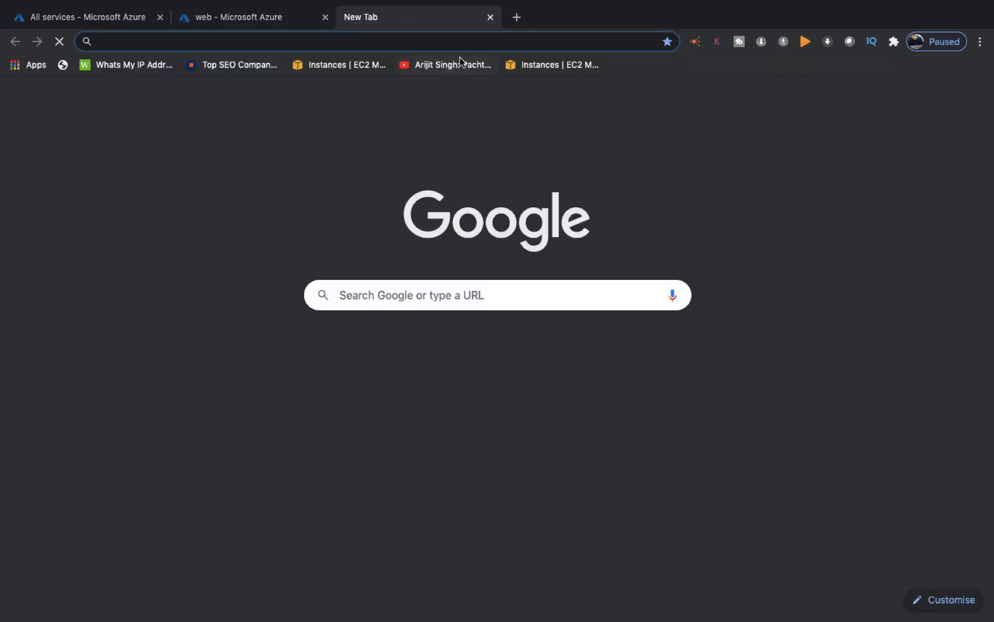
click(490, 17)
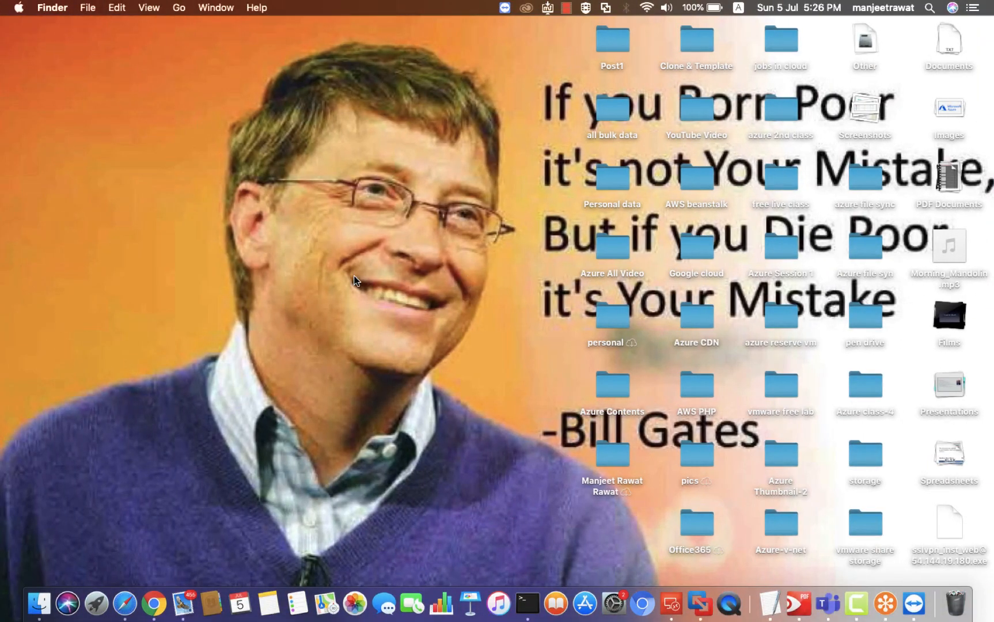
On the Windows server, decline network discovery and close Server Manager
key(ctrl+Left)
key(ctrl+Right)
key(ctrl+Right)
click(936, 257)
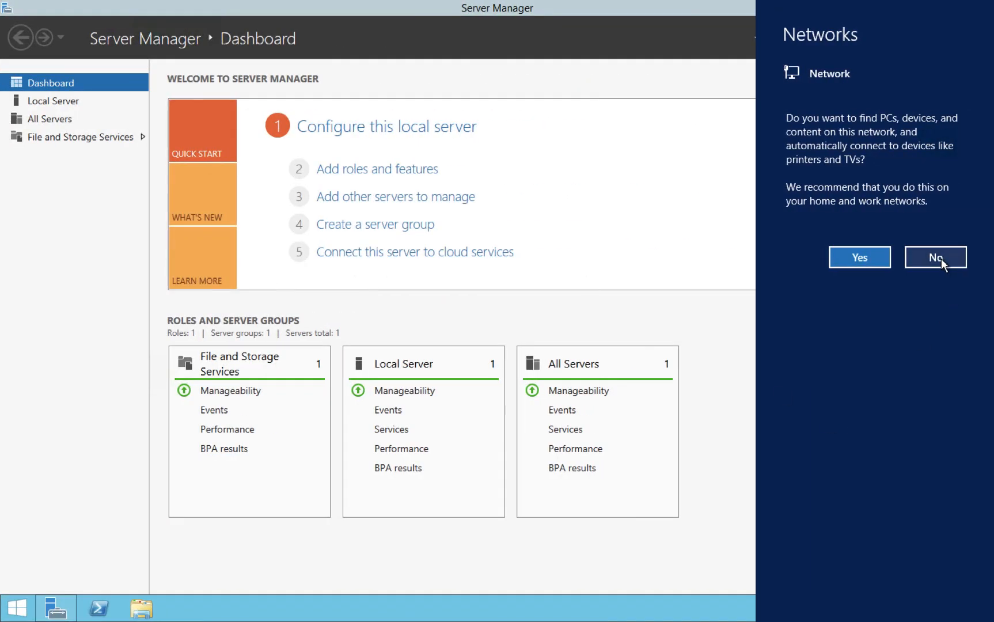
click(979, 8)
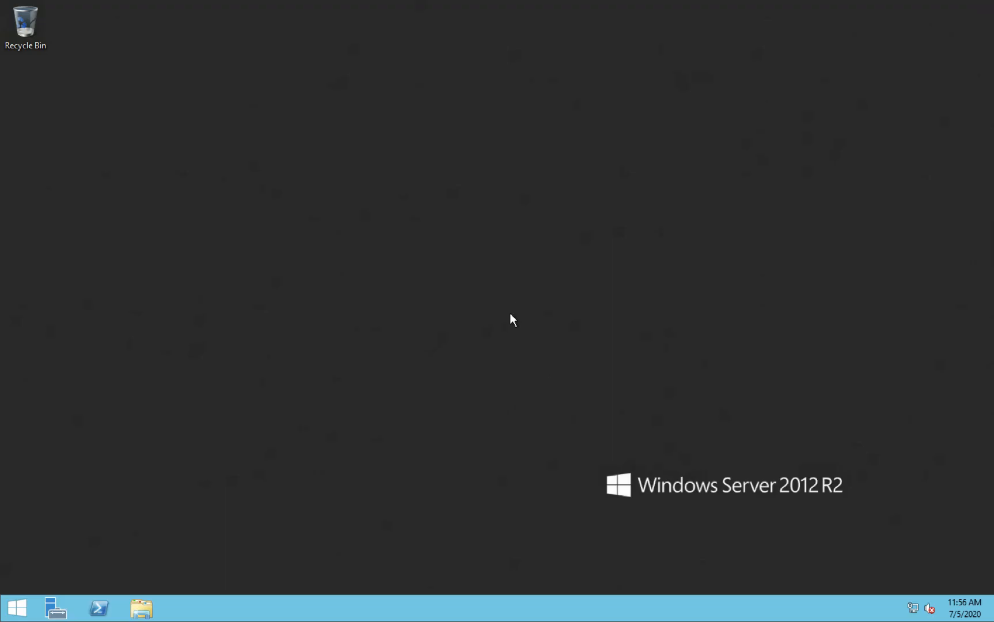
Run diskmgmt.msc, review disks C: and D: in maximised Disk Management, then minimise it
key(super+r)
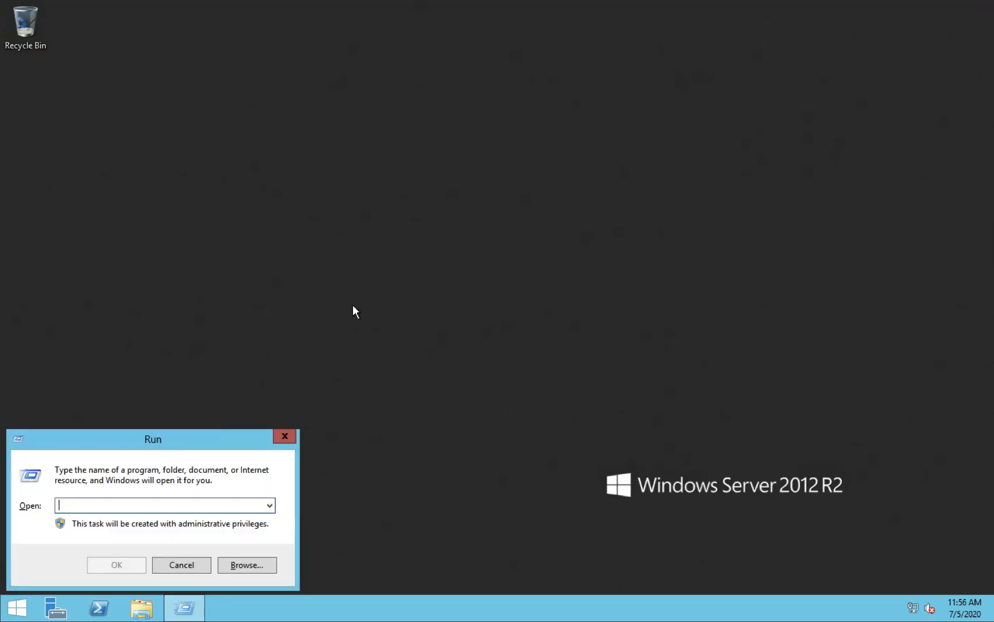
text(diskmg)
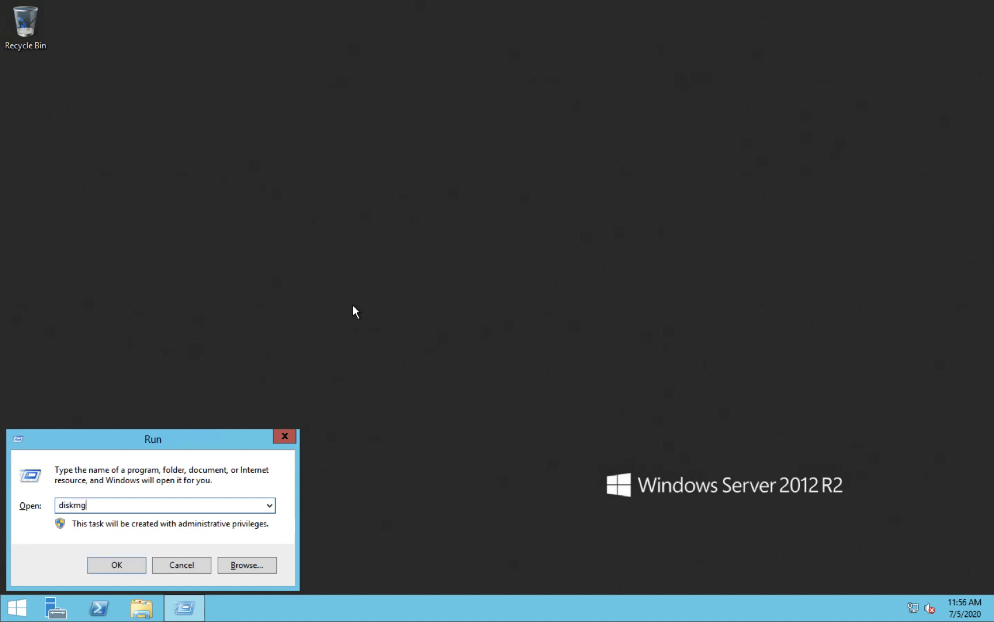
text(mt.msc)
key(Return)
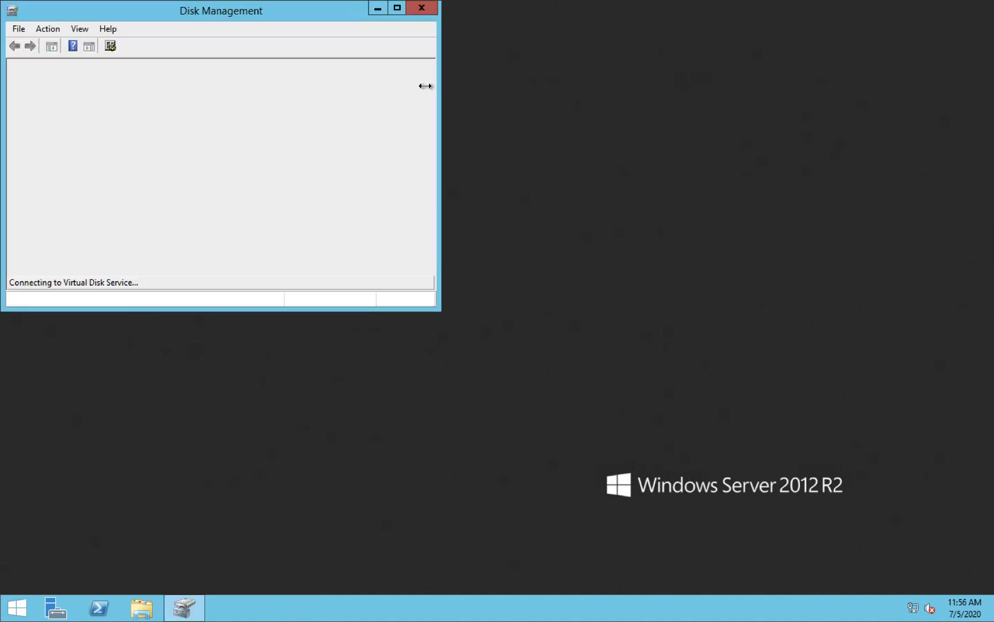
click(397, 12)
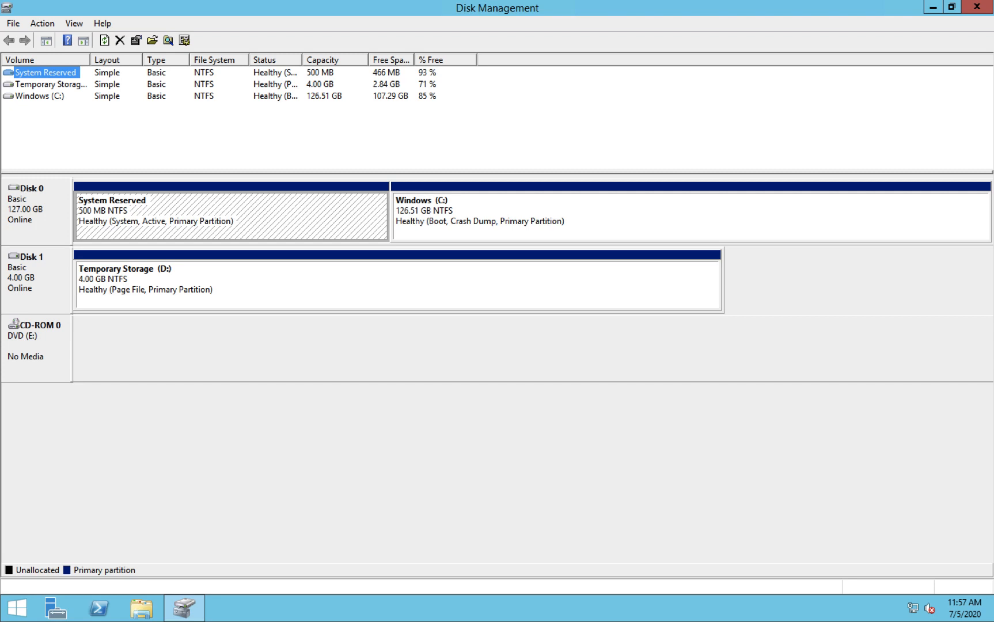
click(933, 8)
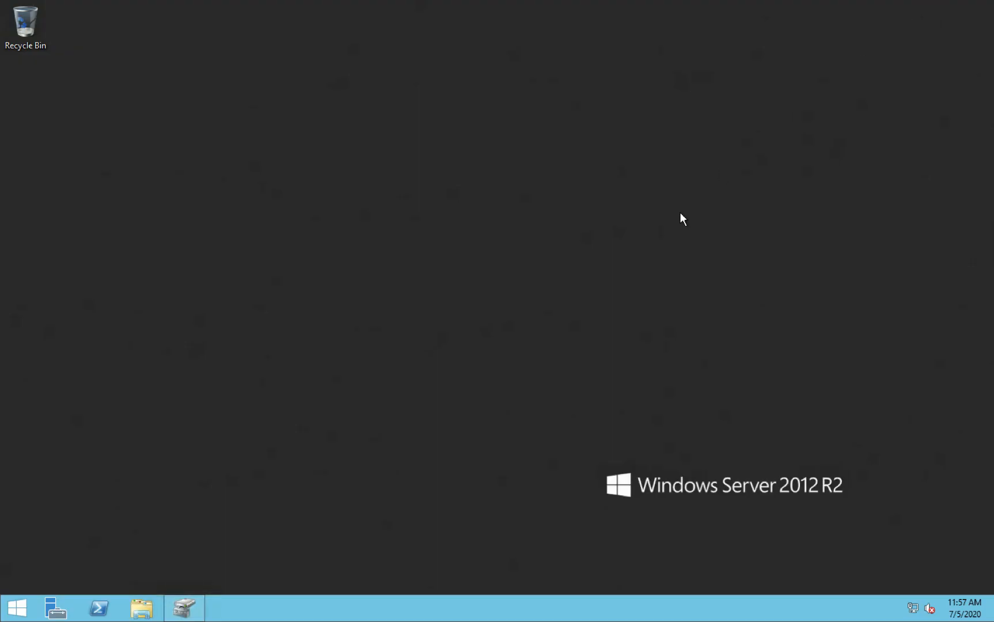
On the web VM's Disks page, add a LUN 0 data disk and choose Create disk
key(ctrl+Right)
key(ctrl+Left)
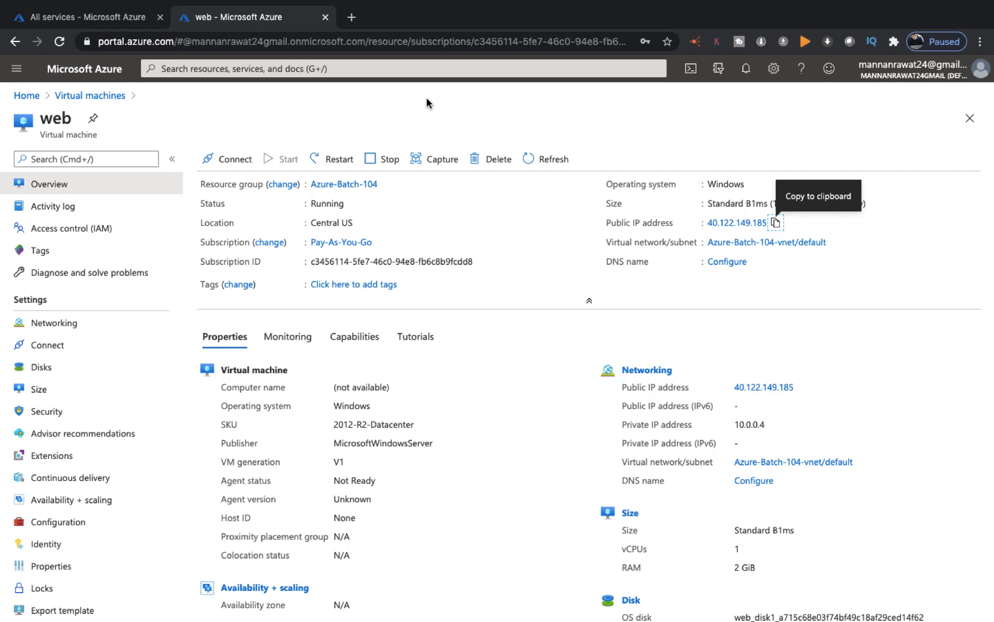
click(43, 370)
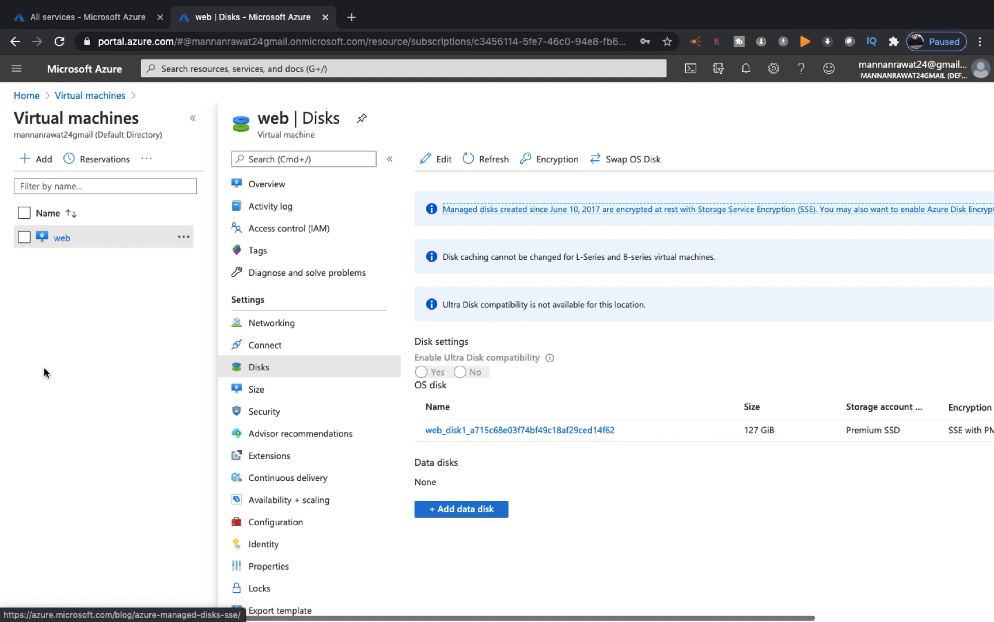
click(478, 509)
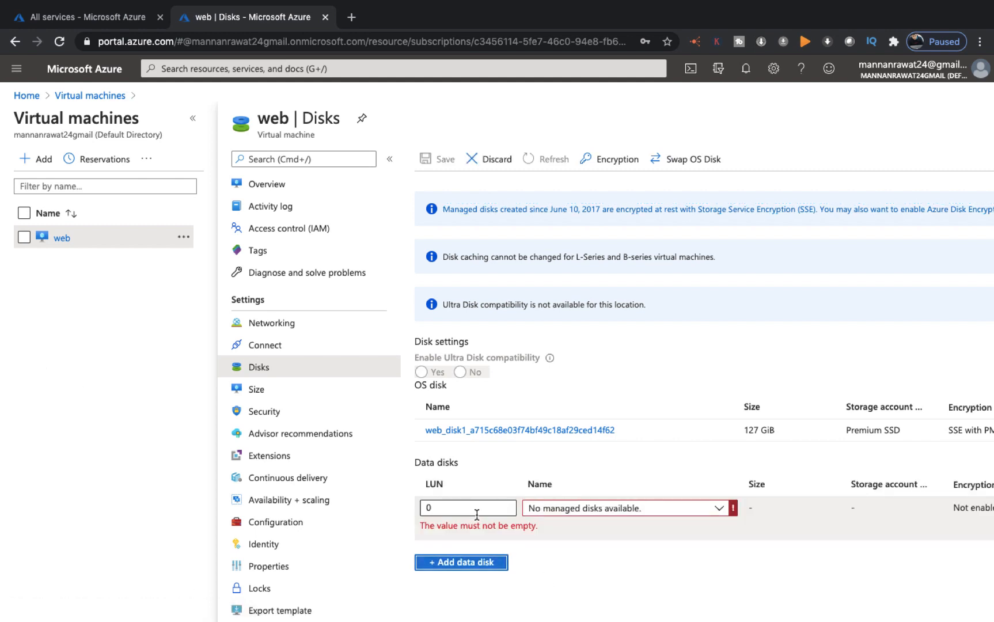
click(639, 509)
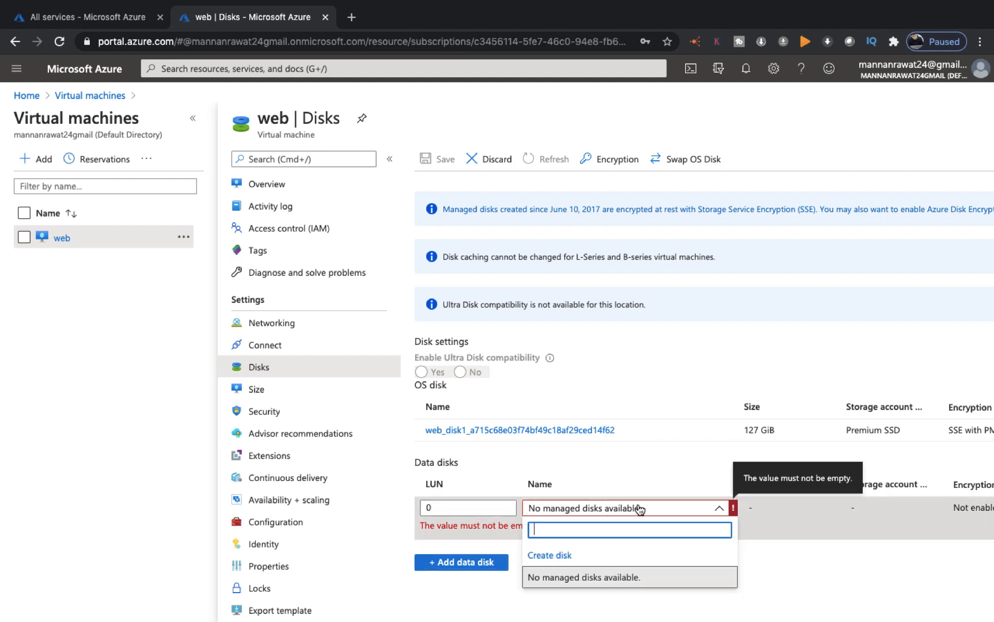
click(551, 555)
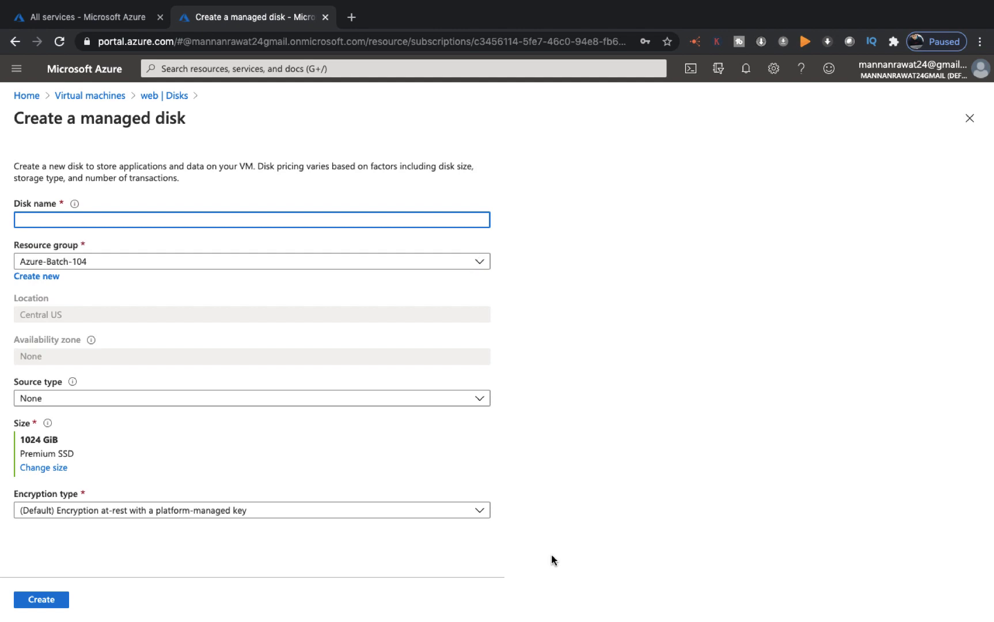
Name the managed disk extra-disk and leave its source type as None
click(175, 218)
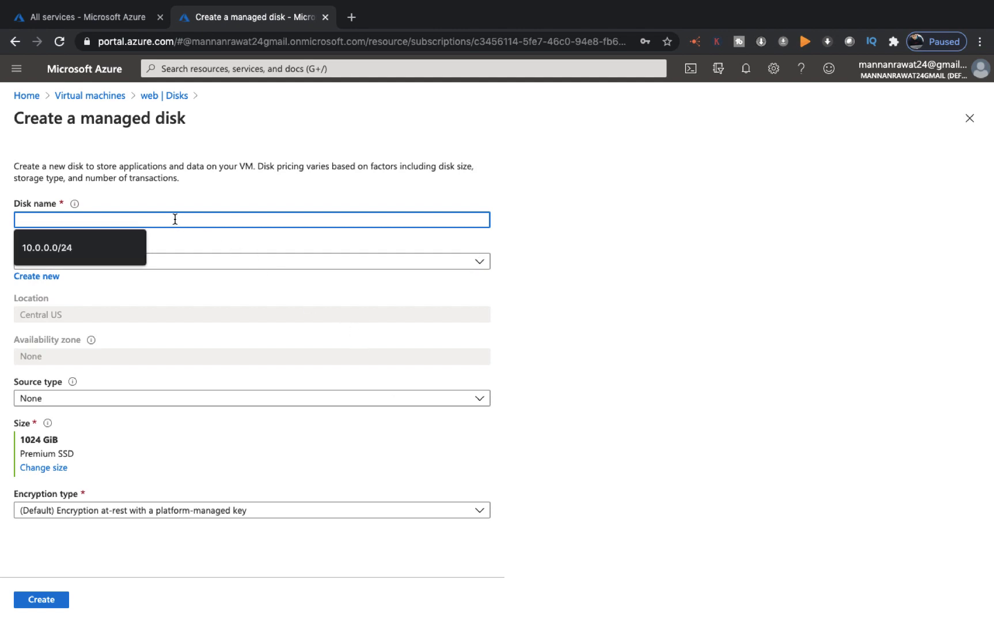
text(extra)
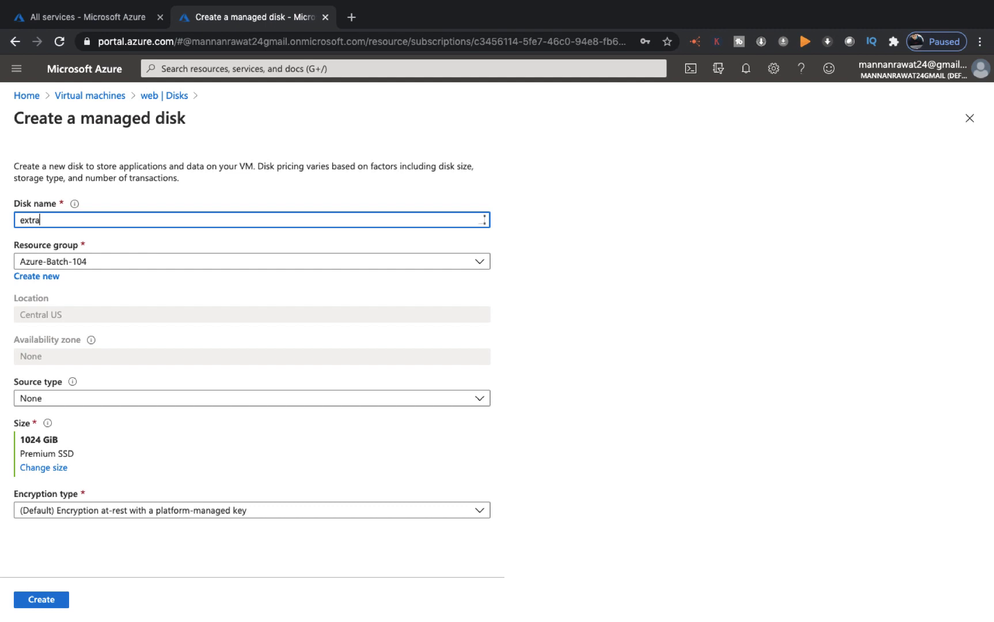
text(-disk)
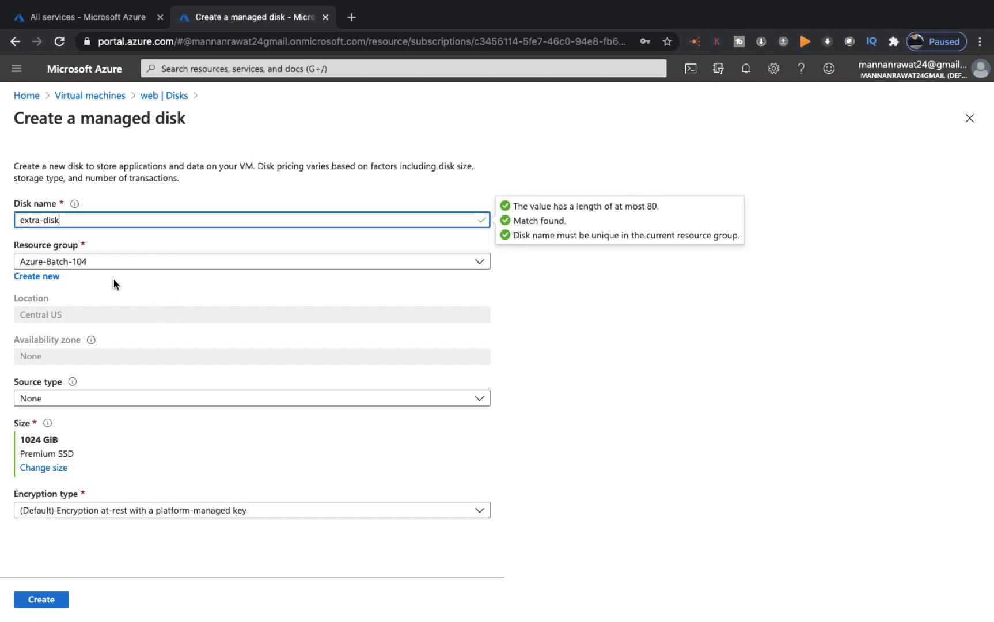
click(82, 400)
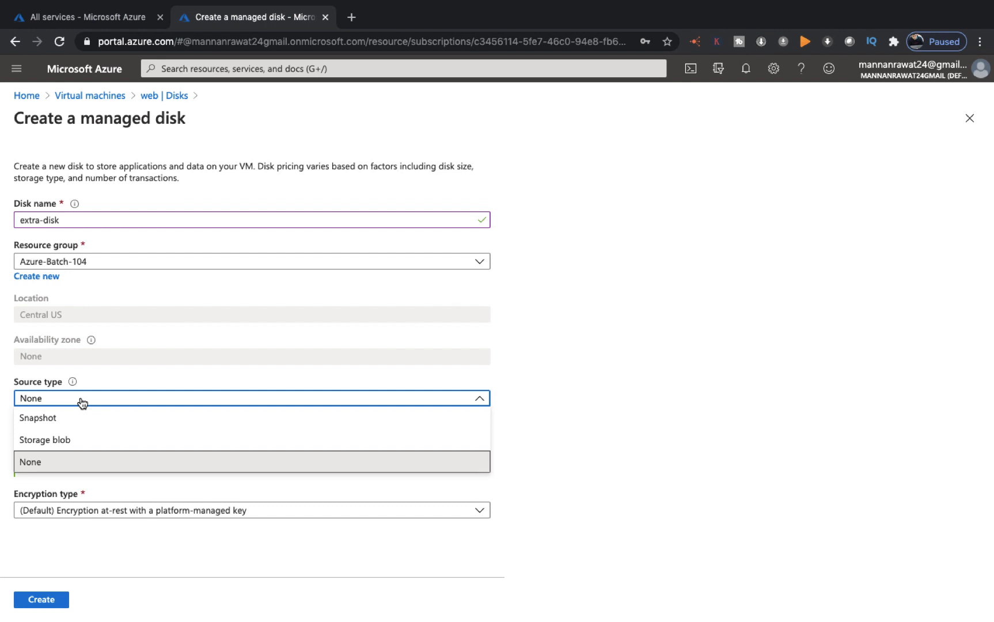
click(44, 441)
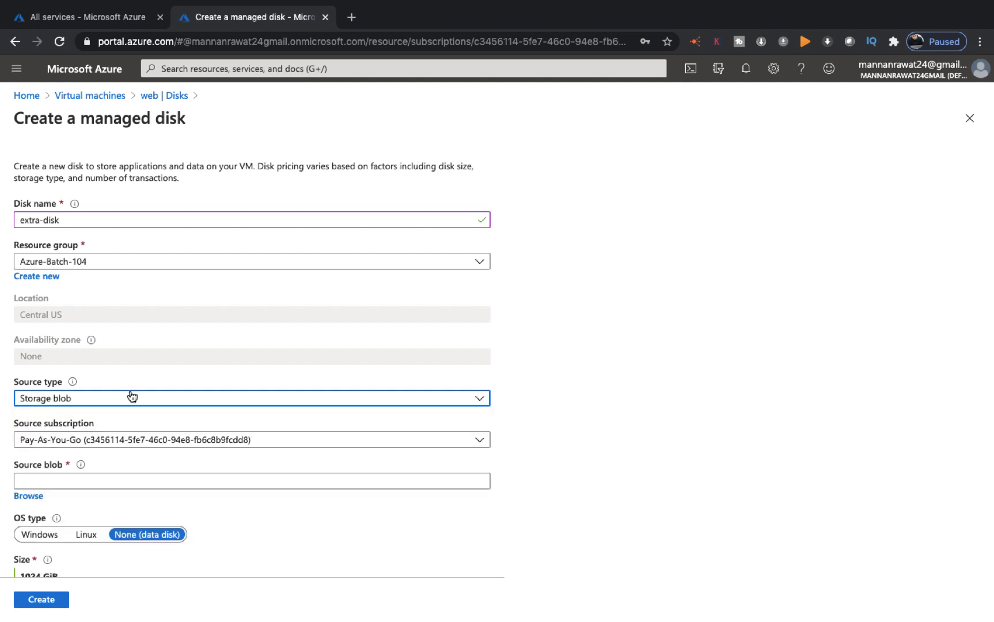
click(114, 400)
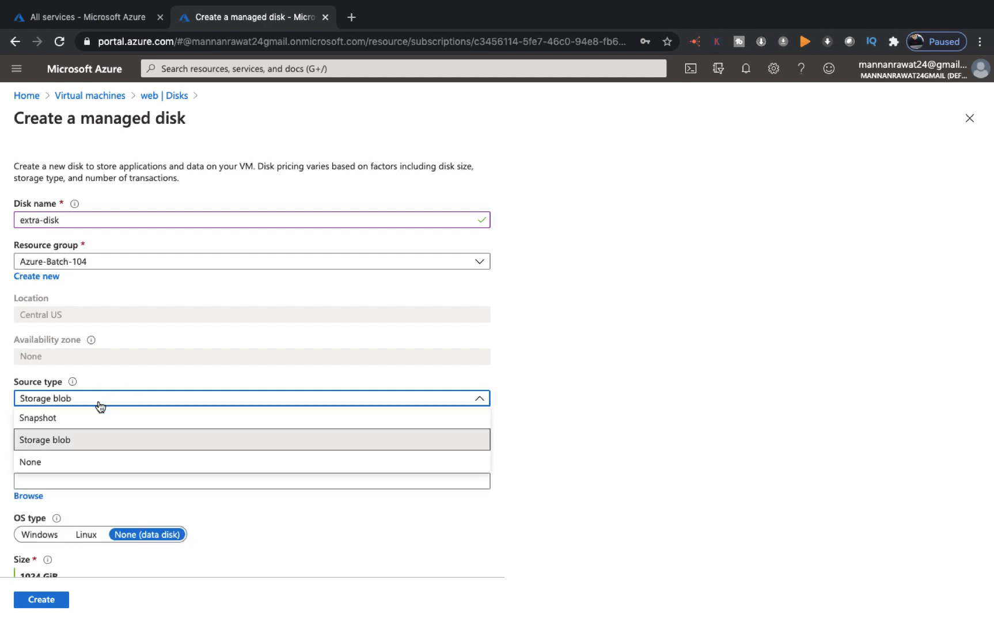
click(42, 462)
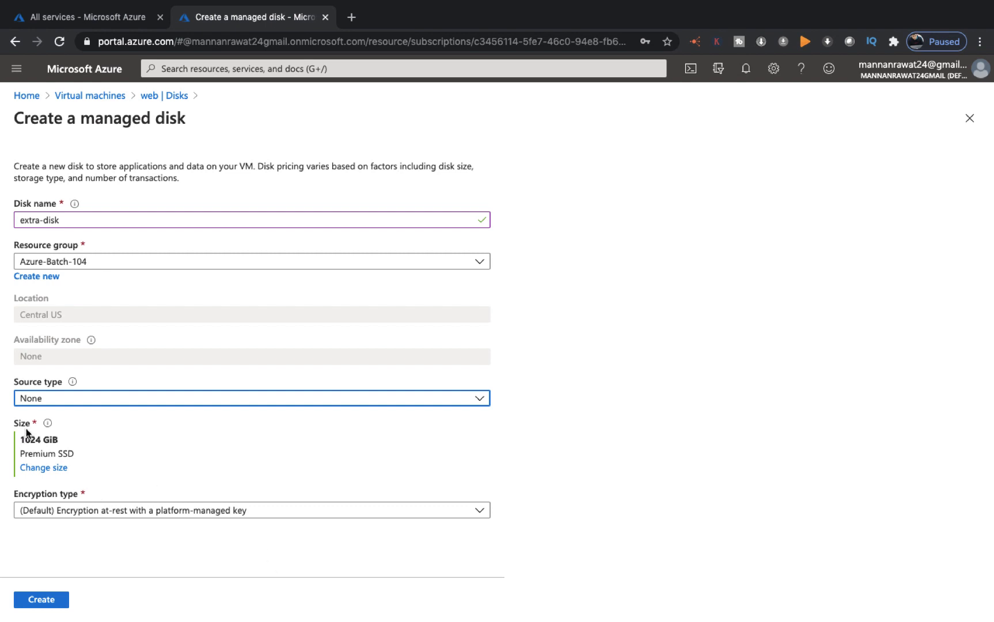
Set a custom 25 GiB disk size and submit the disk for creation
click(46, 468)
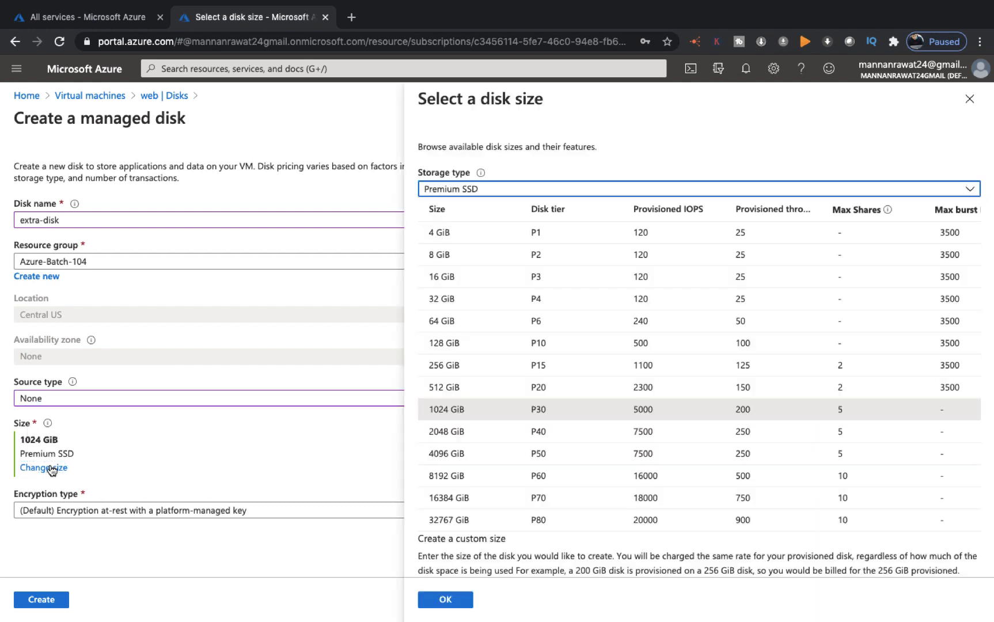
scroll(519, 539, down, 2)
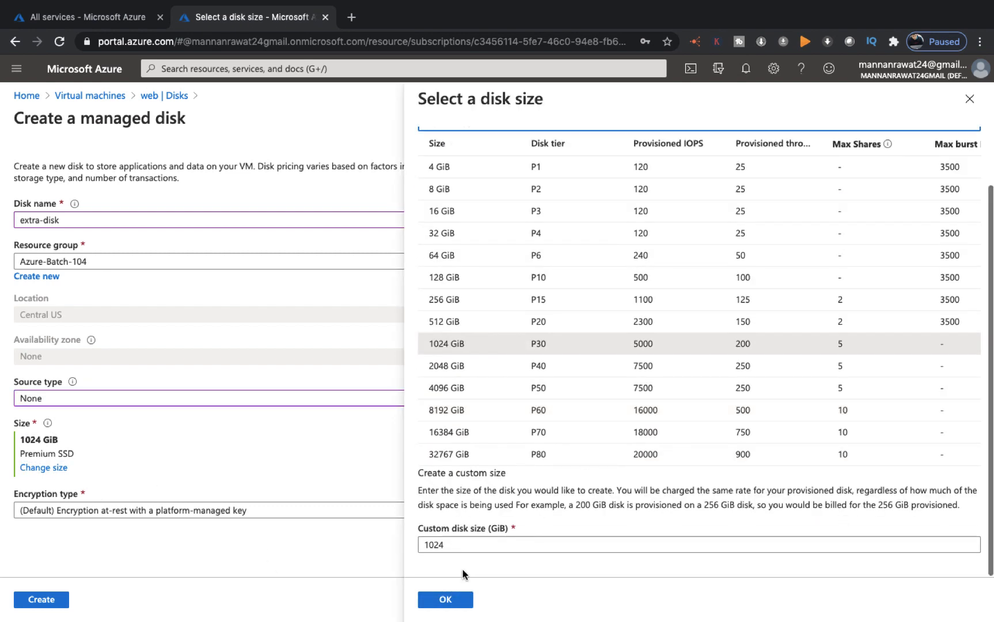
click(455, 549)
key(BackSpace)
key(BackSpace)
key(BackSpace)
key(BackSpace)
text(25)
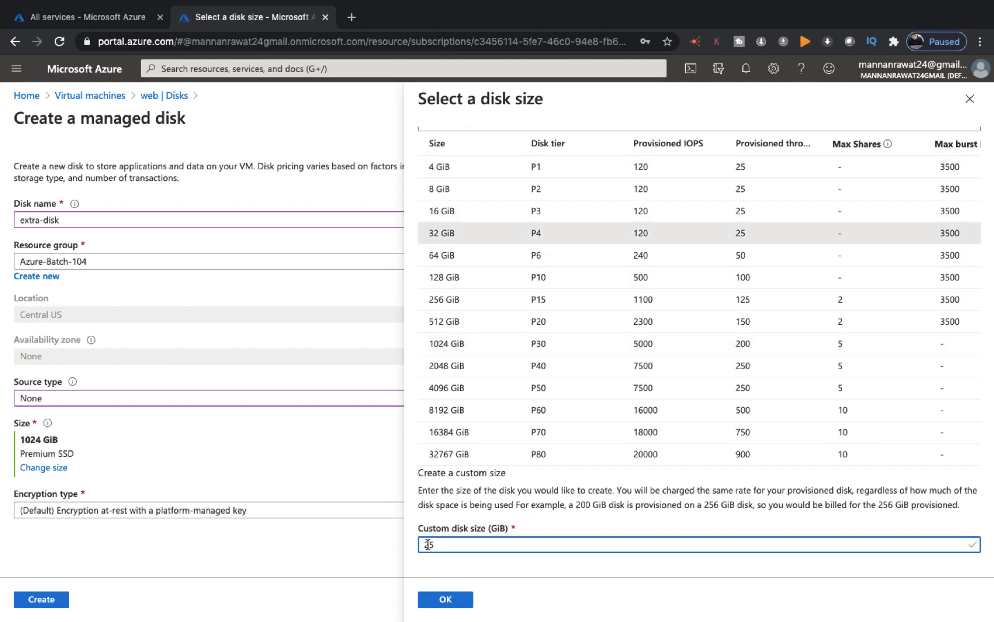
click(452, 600)
click(40, 600)
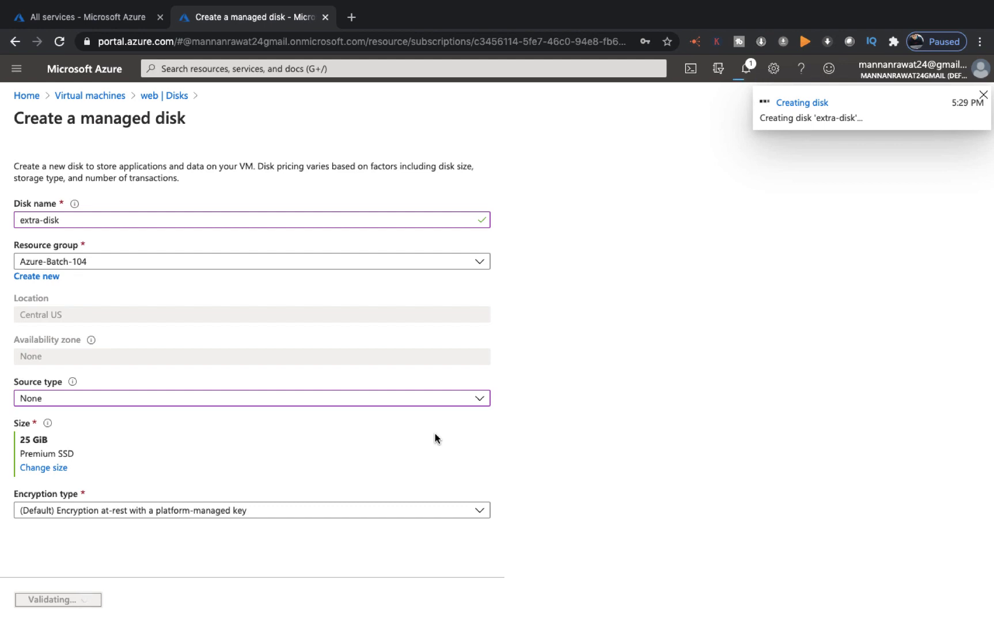
Glance at the server's Disk Management, then check Notifications for the disk creation progress
key(ctrl+Left)
key(ctrl+Left)
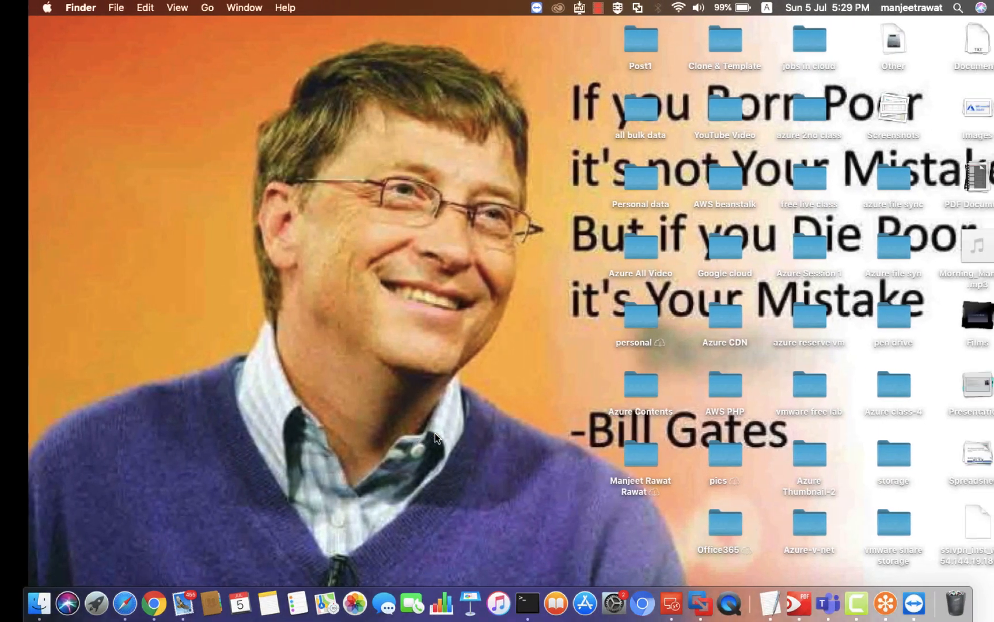
key(ctrl+Right)
key(ctrl+Right)
click(186, 611)
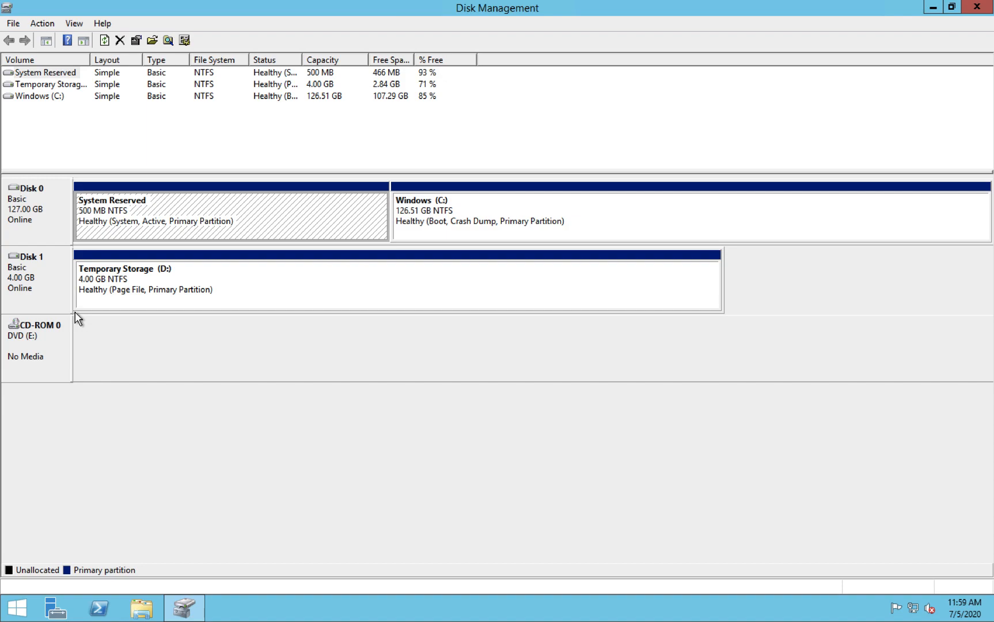
key(ctrl+Left)
key(ctrl+Left)
key(ctrl+Right)
click(747, 68)
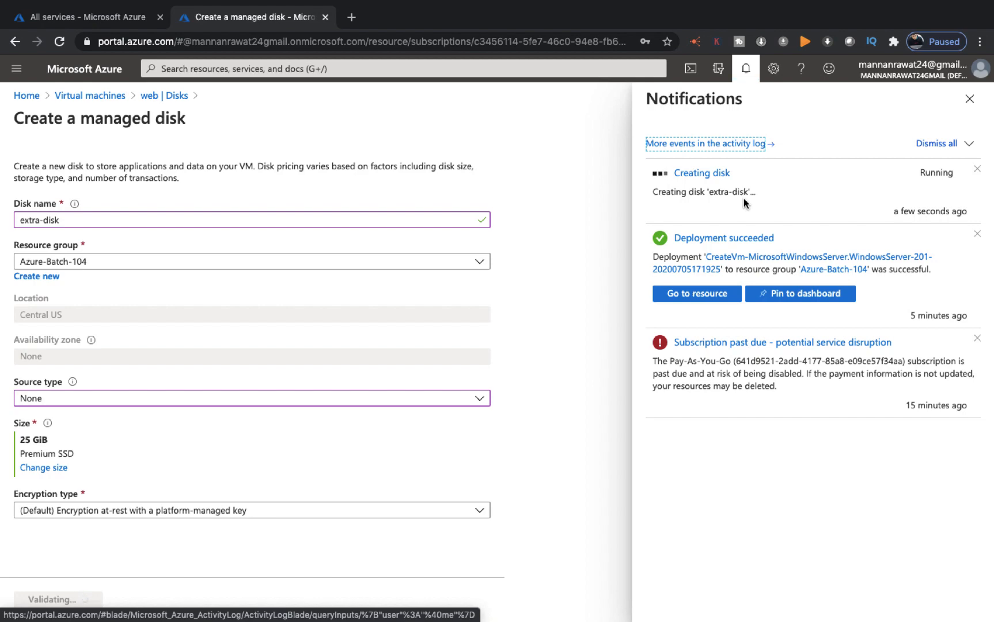
Pause the screen recording and save extra-disk attached at LUN 0 to the web VM
key(ctrl+Left)
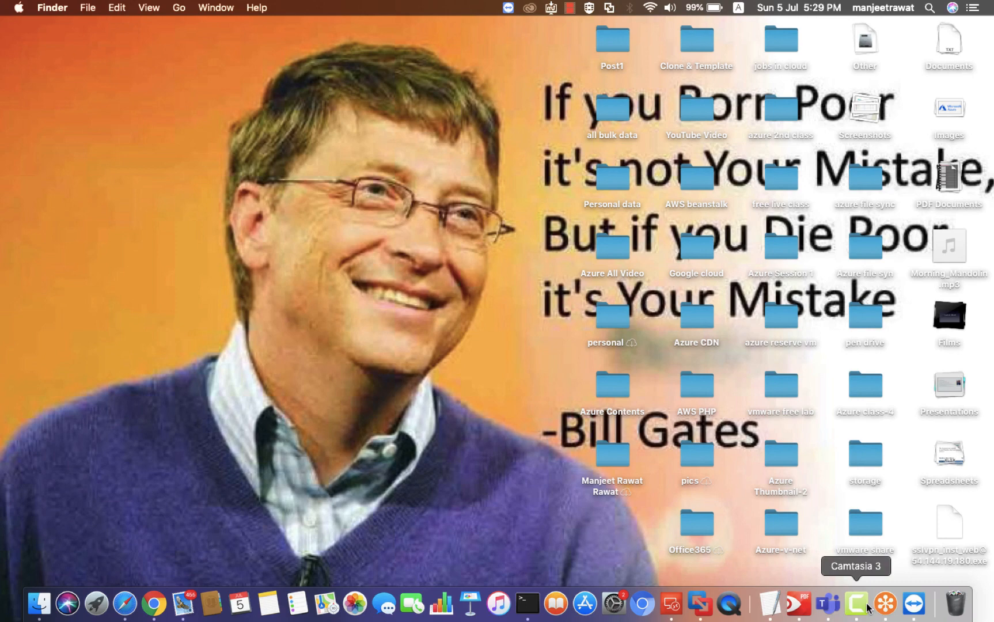
right_click(868, 607)
click(860, 470)
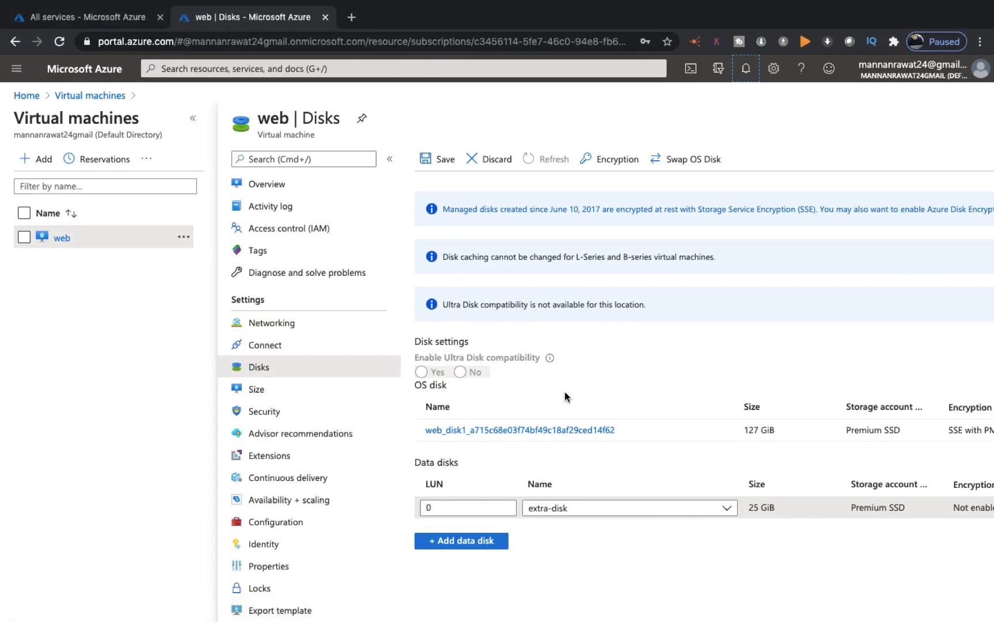
click(433, 162)
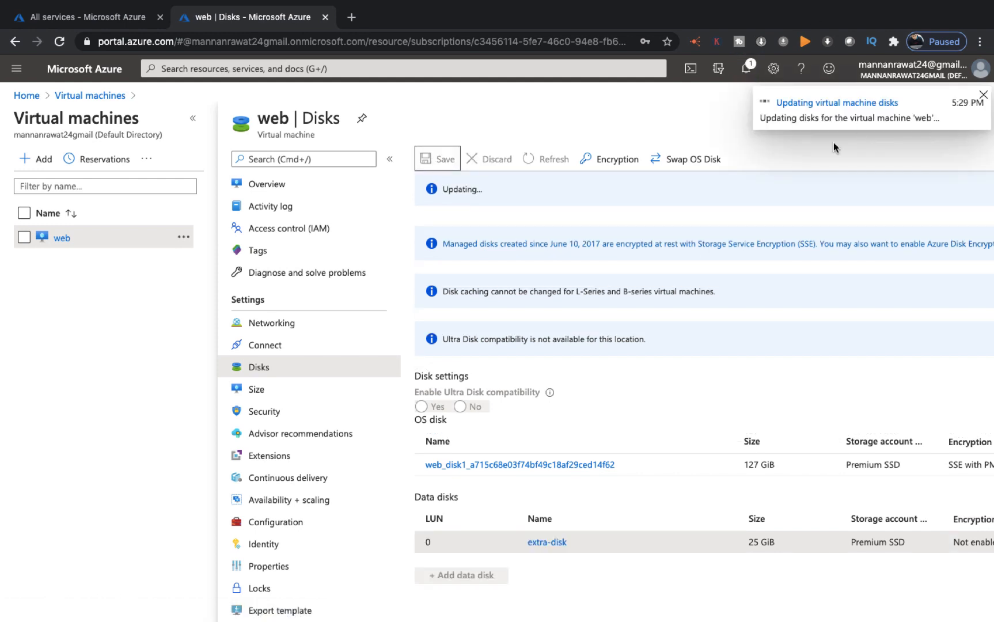
key(ctrl+Right)
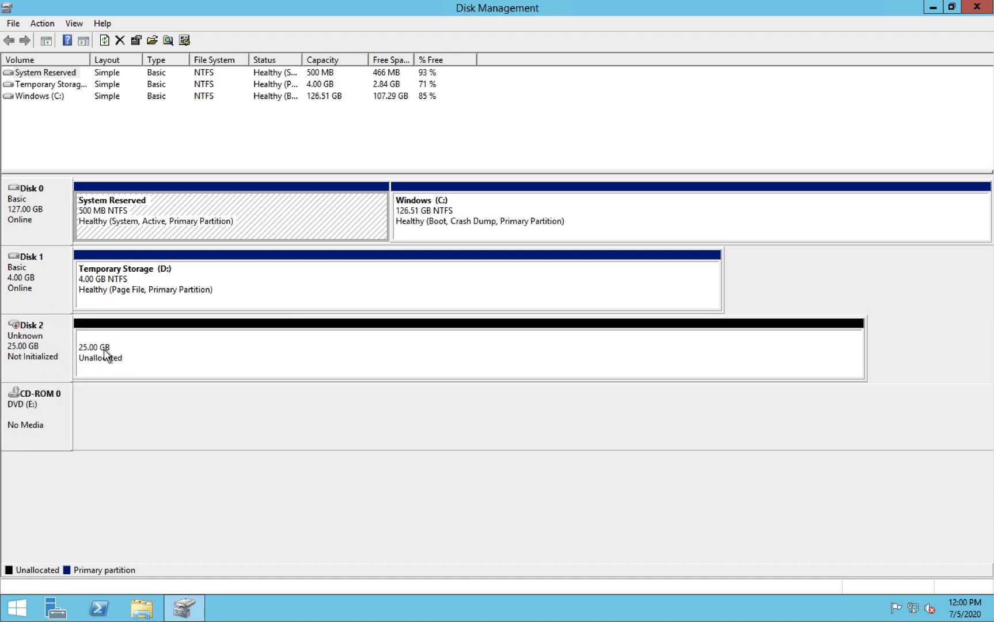
Initialize the new Disk 2 with MBR partitioning
right_click(6, 344)
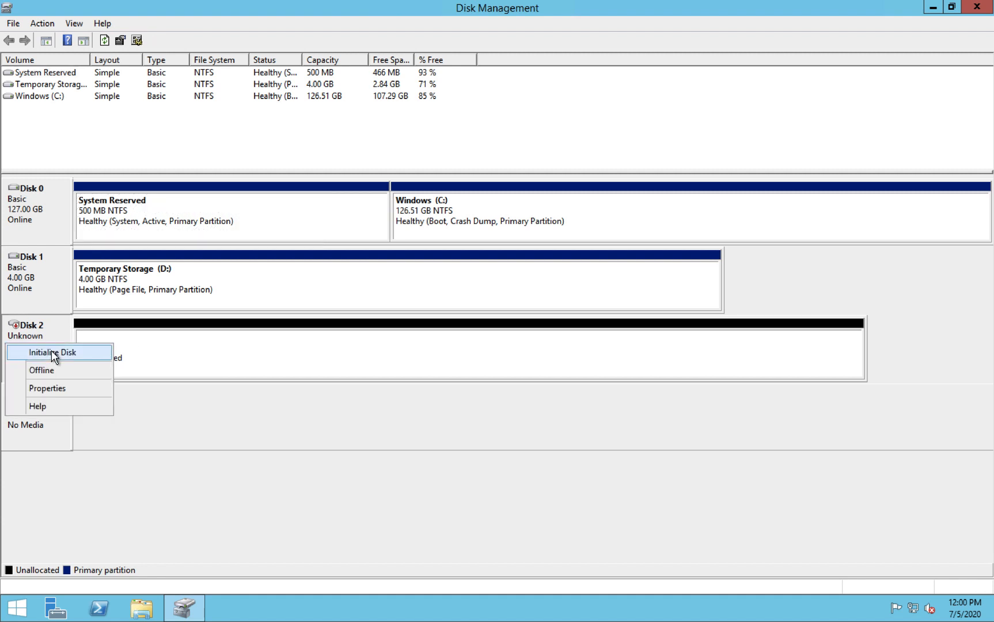
click(51, 350)
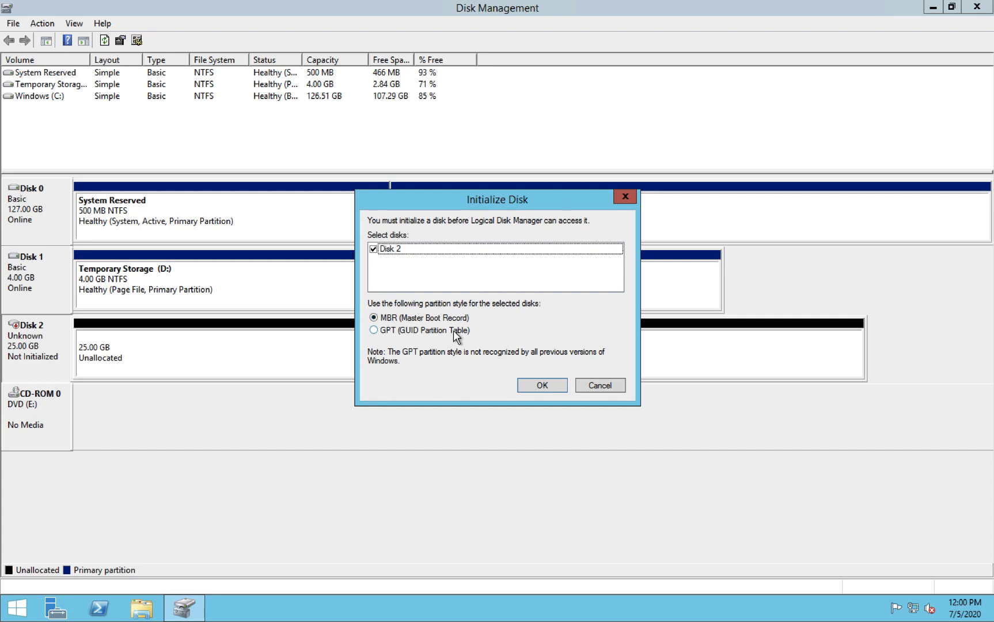
click(542, 386)
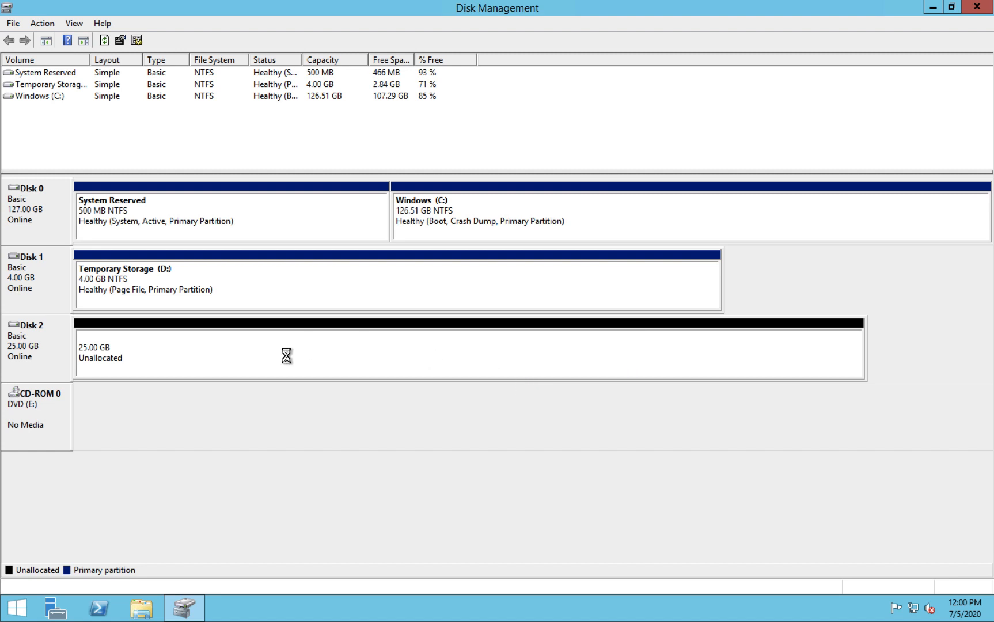
Create a 25597 MB NTFS simple volume named New Volume as drive F:
right_click(172, 337)
click(230, 344)
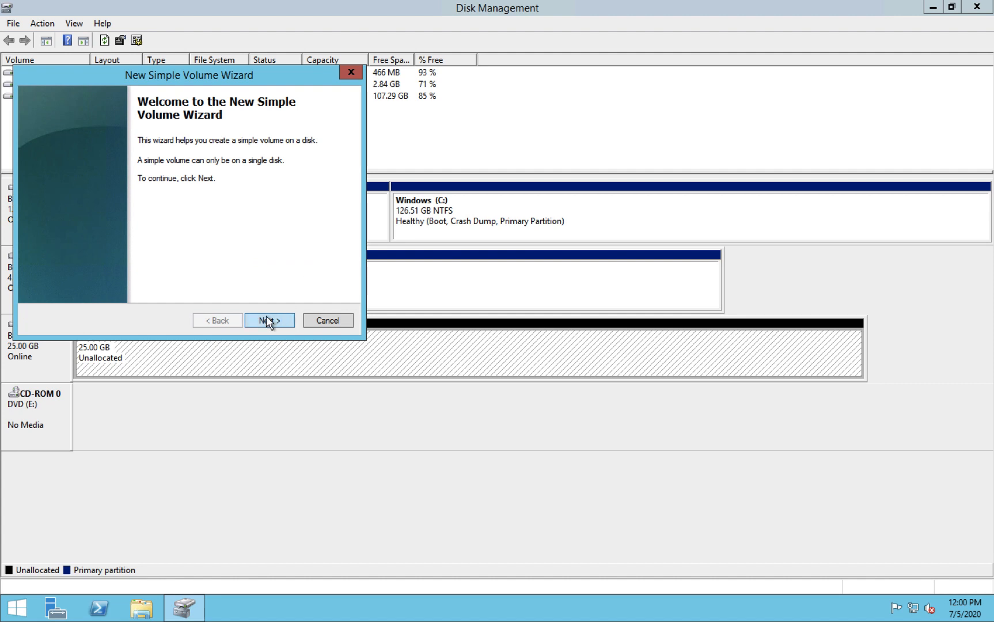
click(267, 320)
click(267, 320)
click(268, 320)
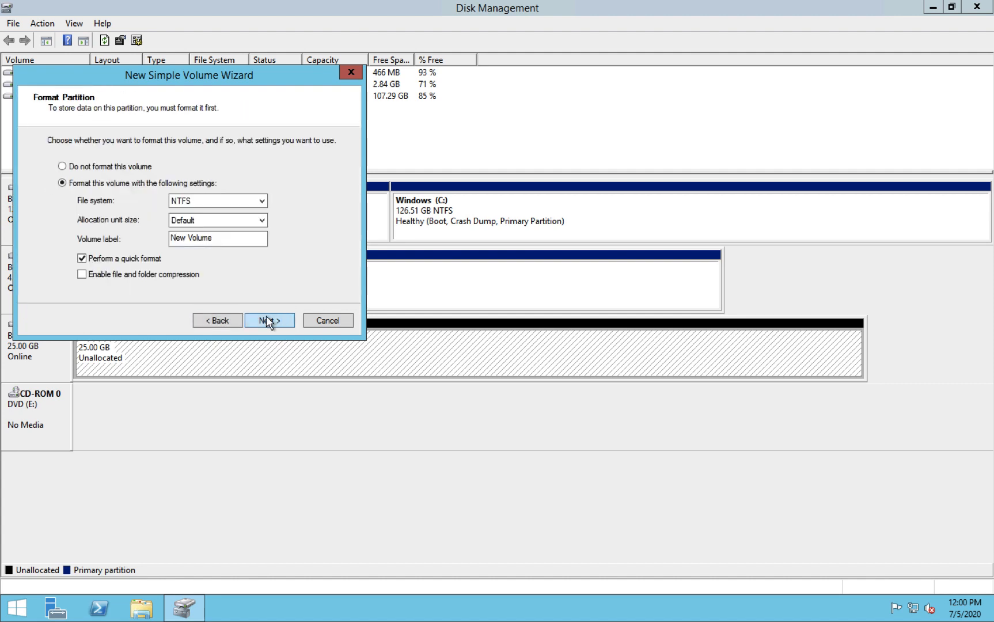
click(268, 322)
click(268, 321)
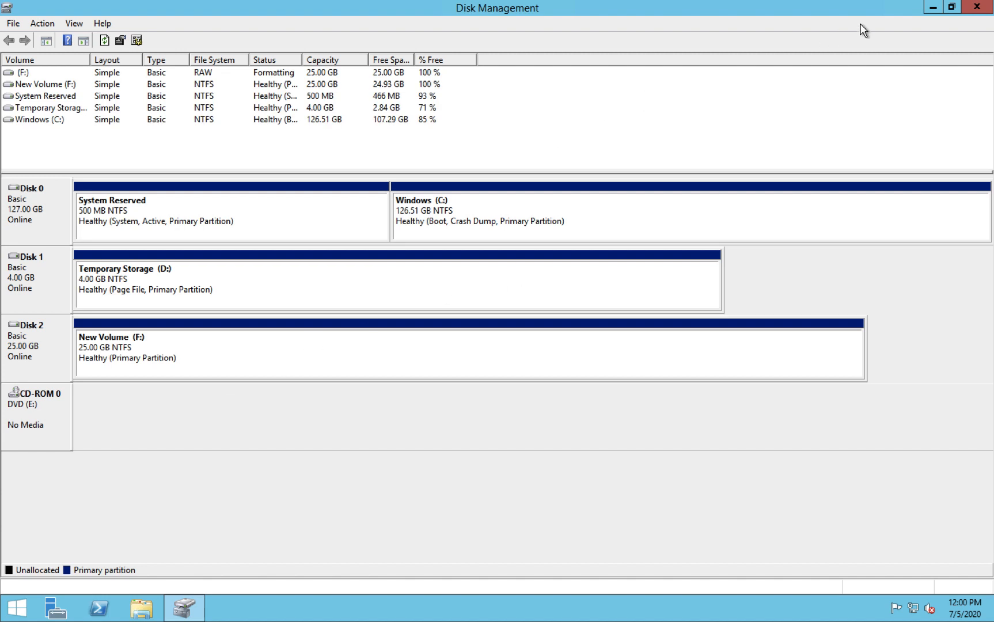
View the drives in This PC, then bring Disk Management back to the front
click(933, 8)
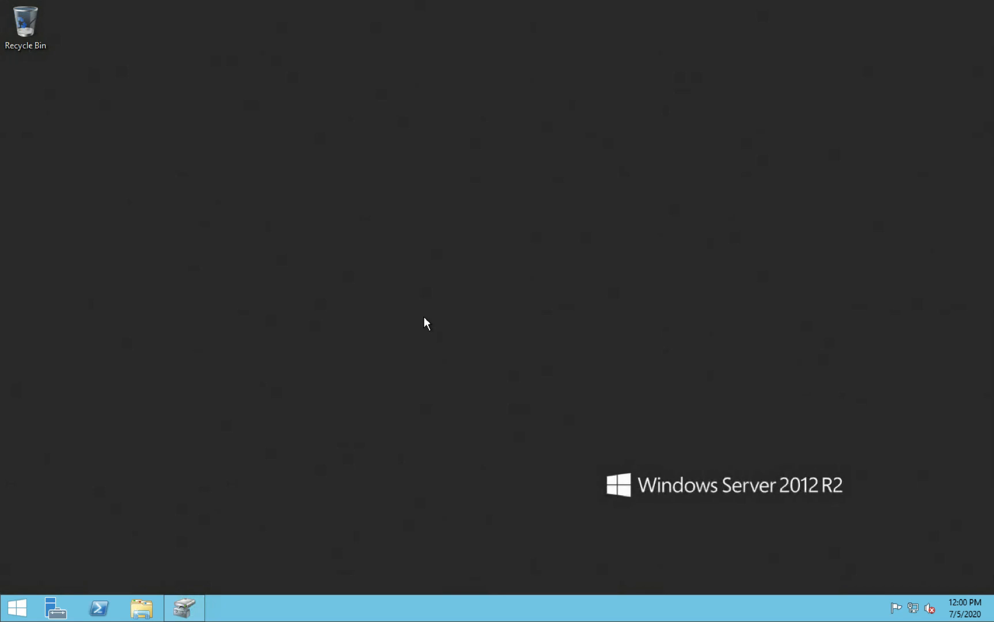
key(super+e)
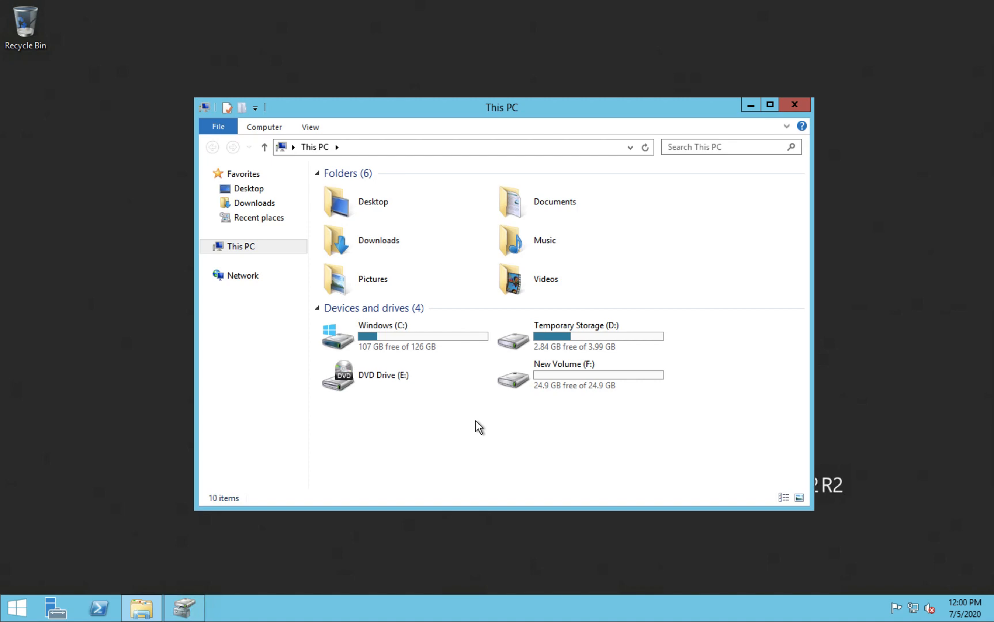
key(ctrl+Right)
key(ctrl+Left)
key(ctrl+Left)
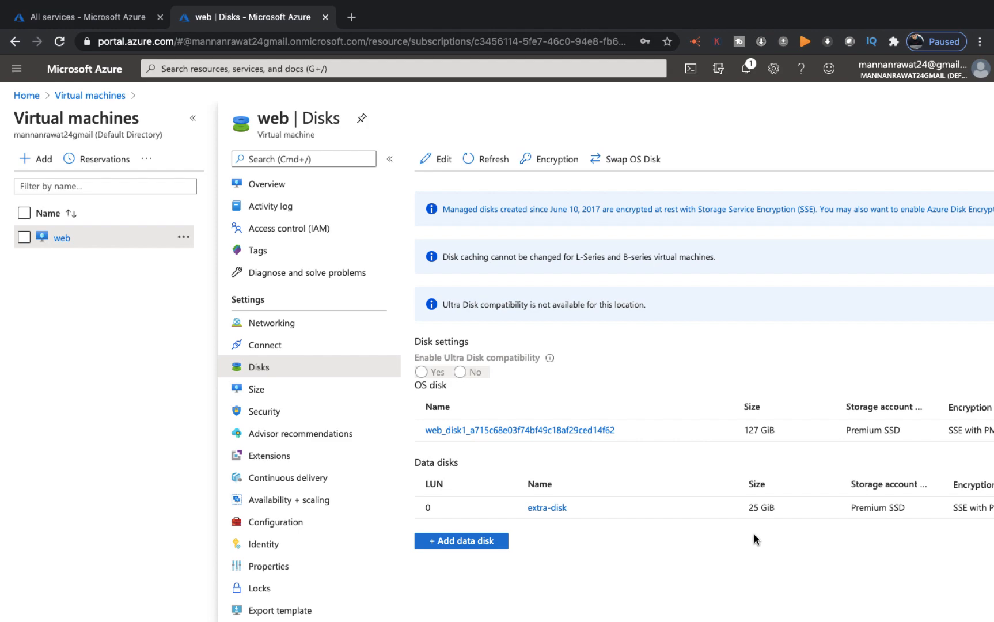
key(ctrl+Right)
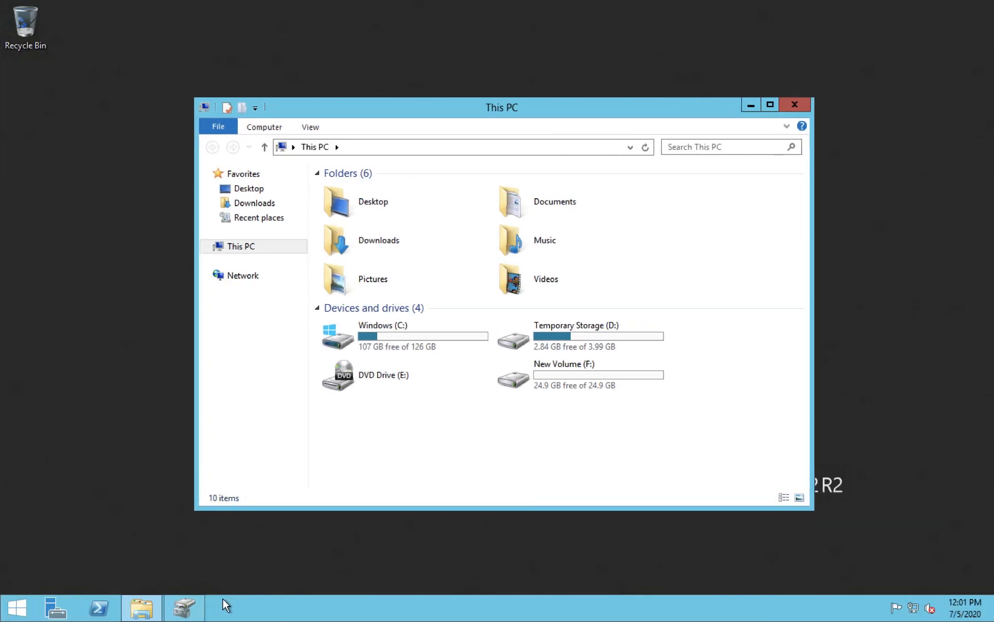
click(196, 606)
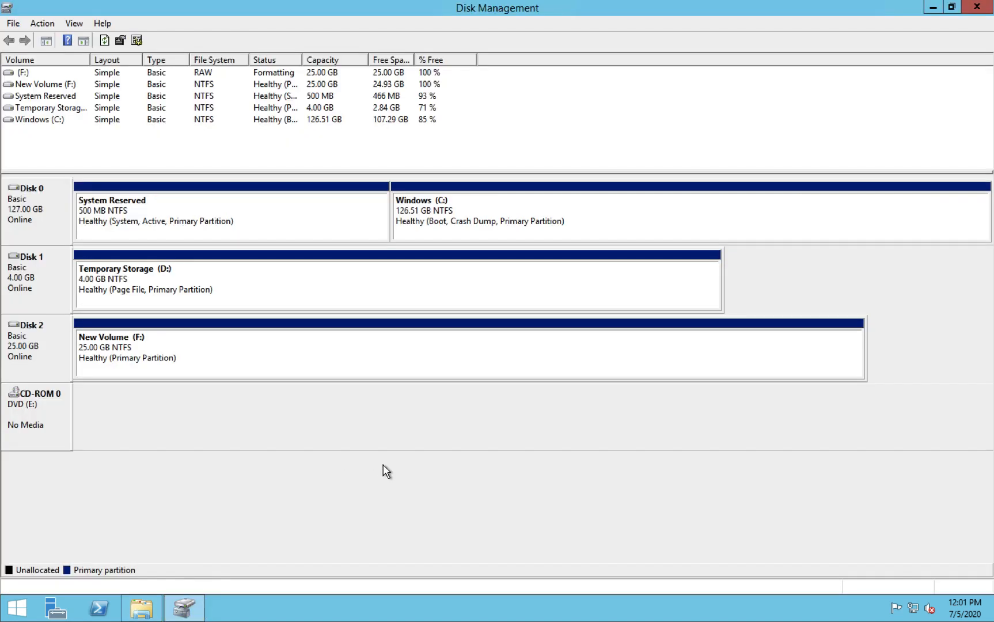
Open drive F: and create a folder named test
right_click(257, 352)
click(323, 361)
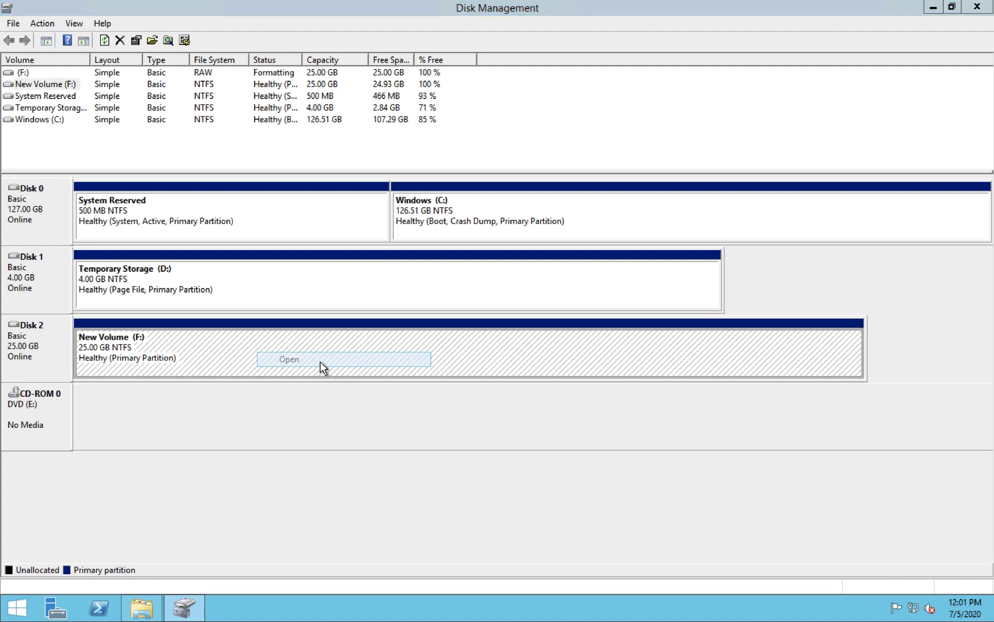
right_click(387, 385)
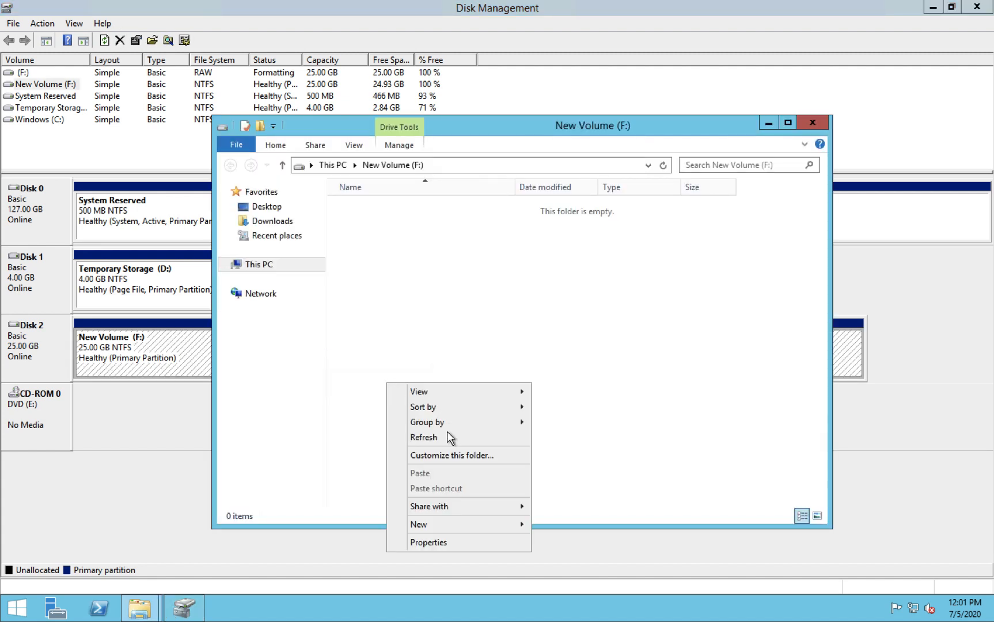
mouse_move(444, 525)
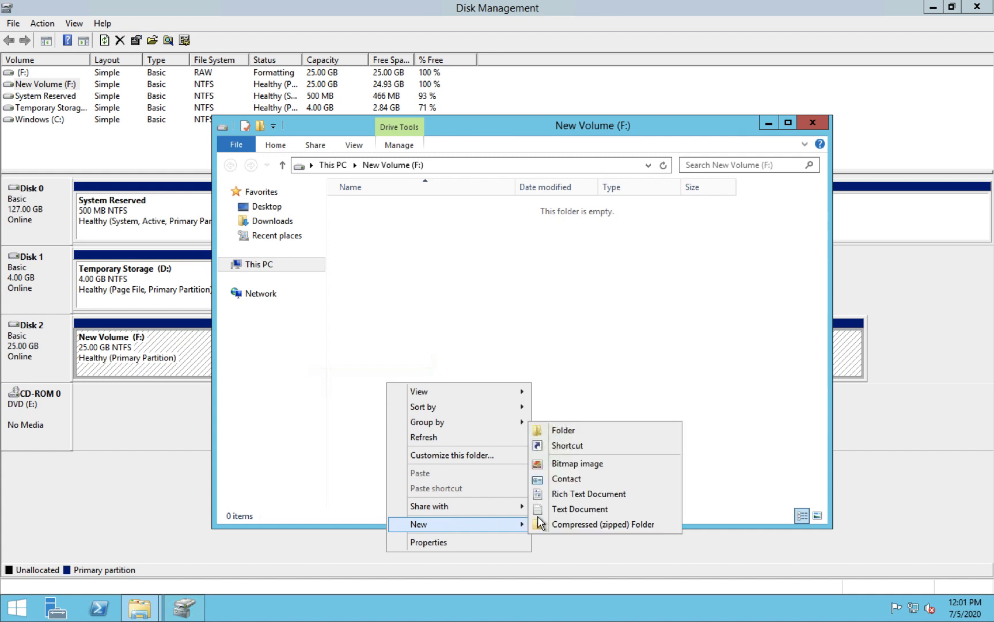
click(566, 430)
text(test)
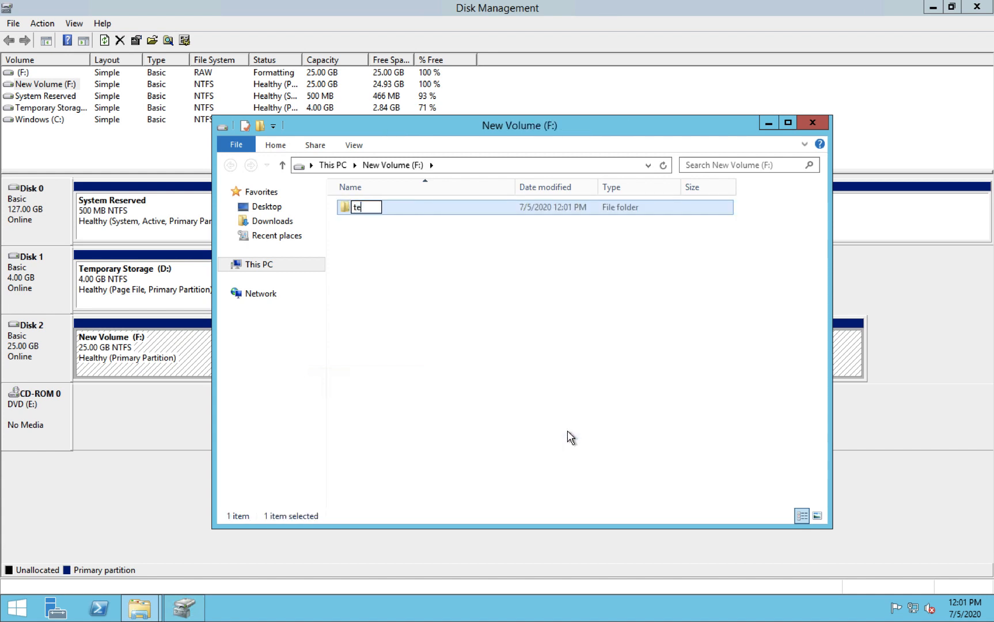
click(587, 364)
Inside the test folder, create a New Text Document
double_click(377, 209)
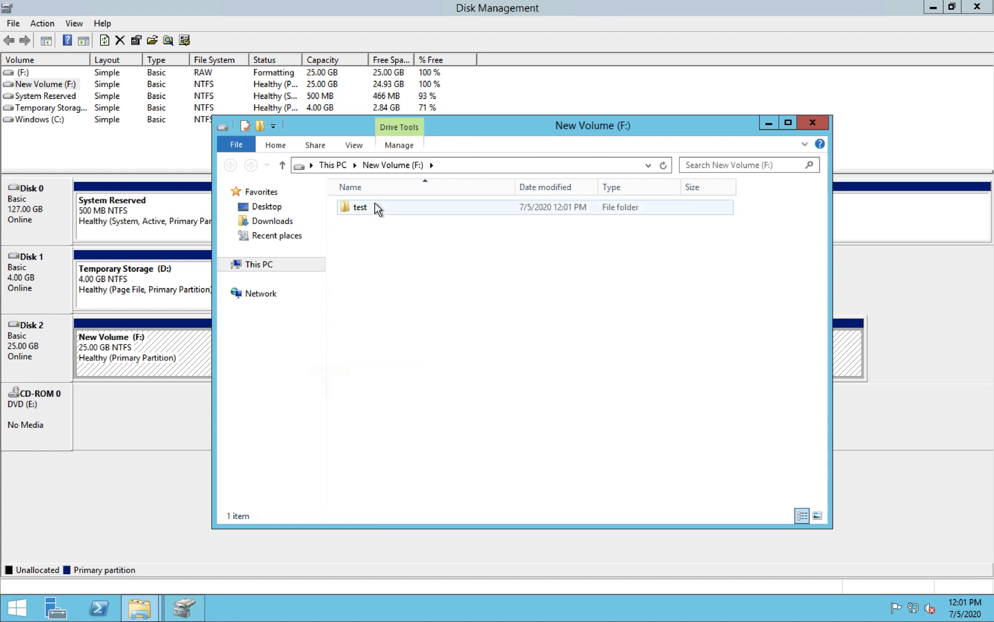
right_click(424, 297)
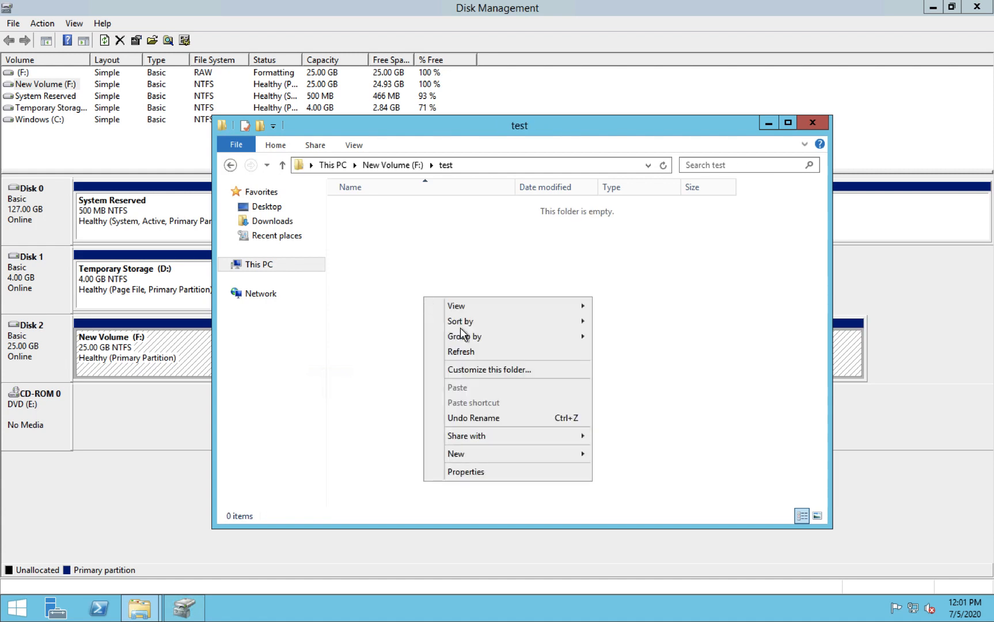
mouse_move(498, 448)
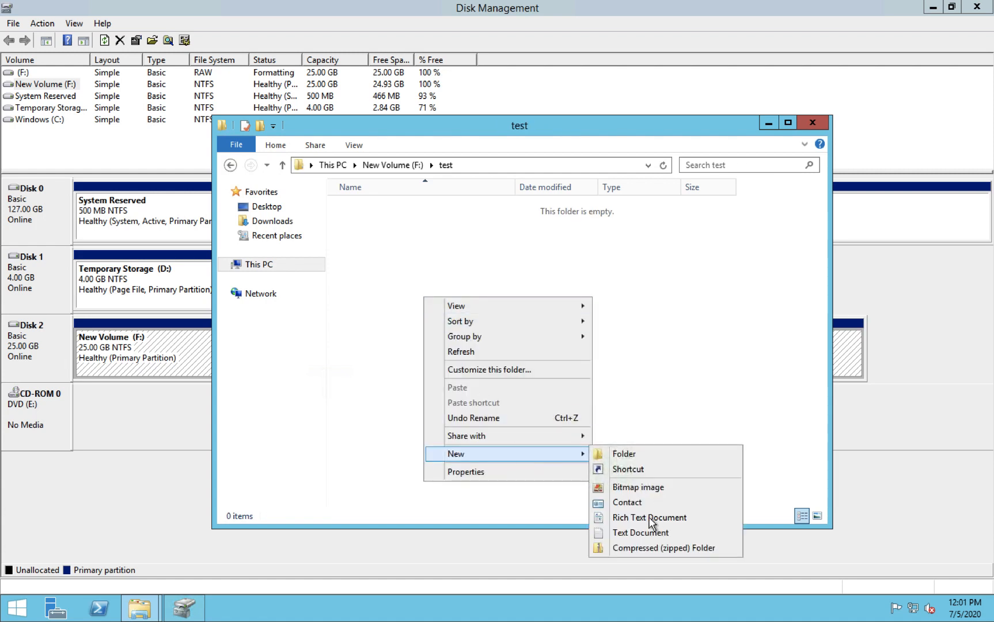
click(639, 531)
click(634, 316)
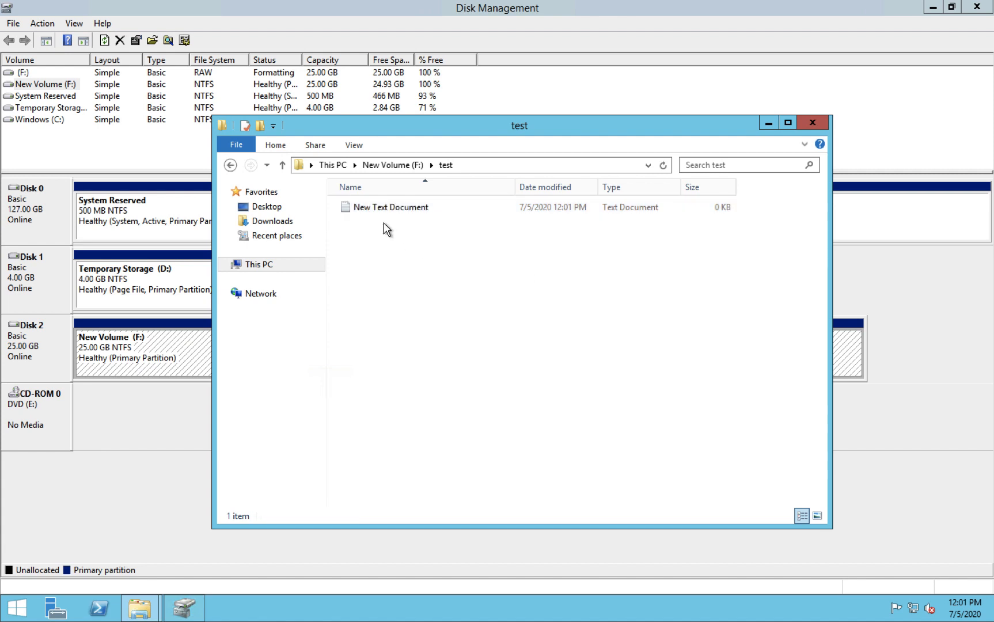
Write 'this is test file' in the document, save it and close the folder
double_click(374, 209)
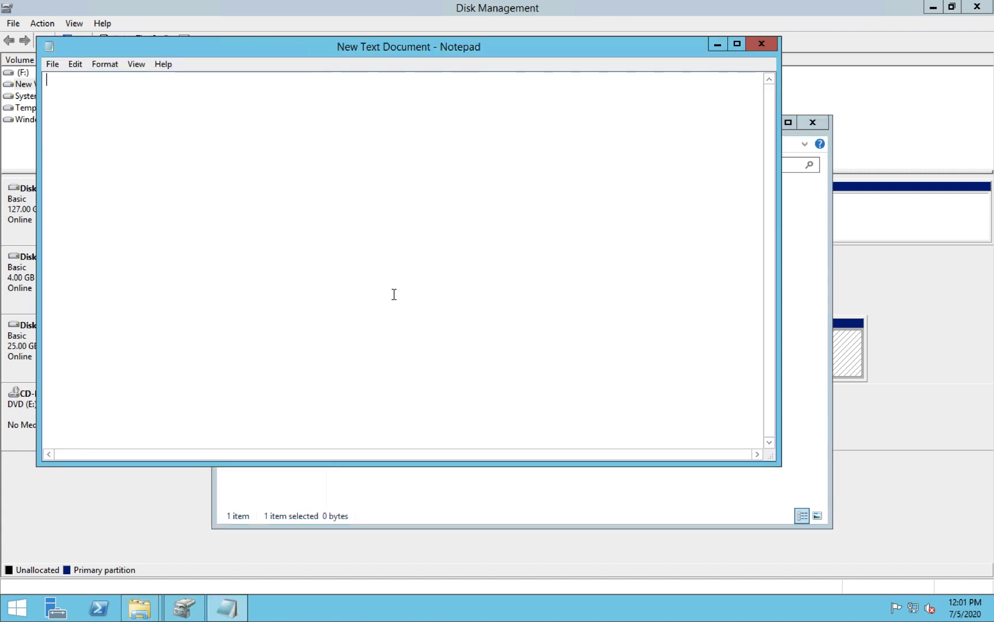
text(this y)
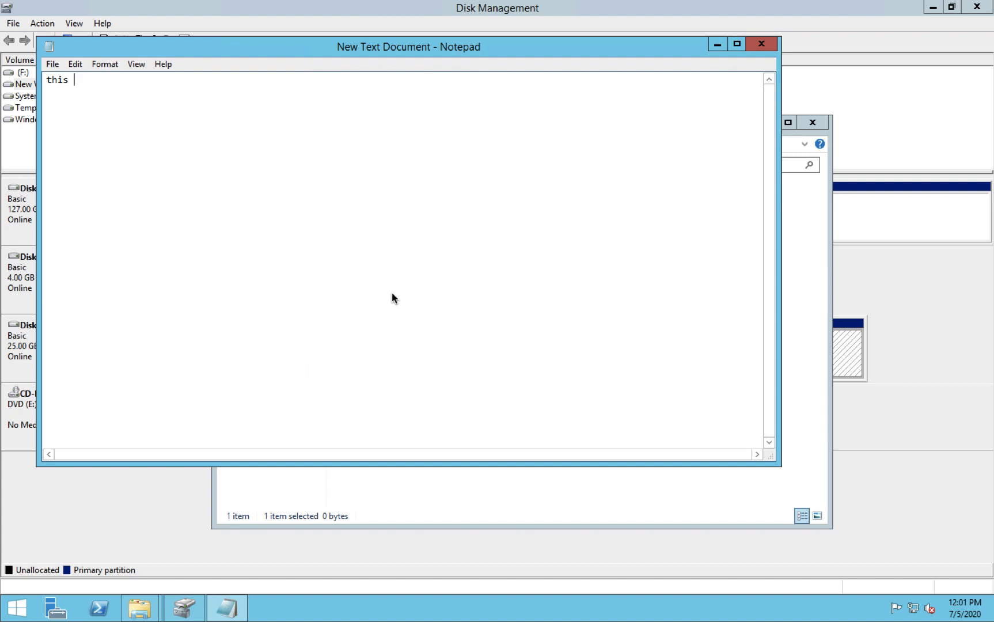
key(BackSpace)
text(s test file)
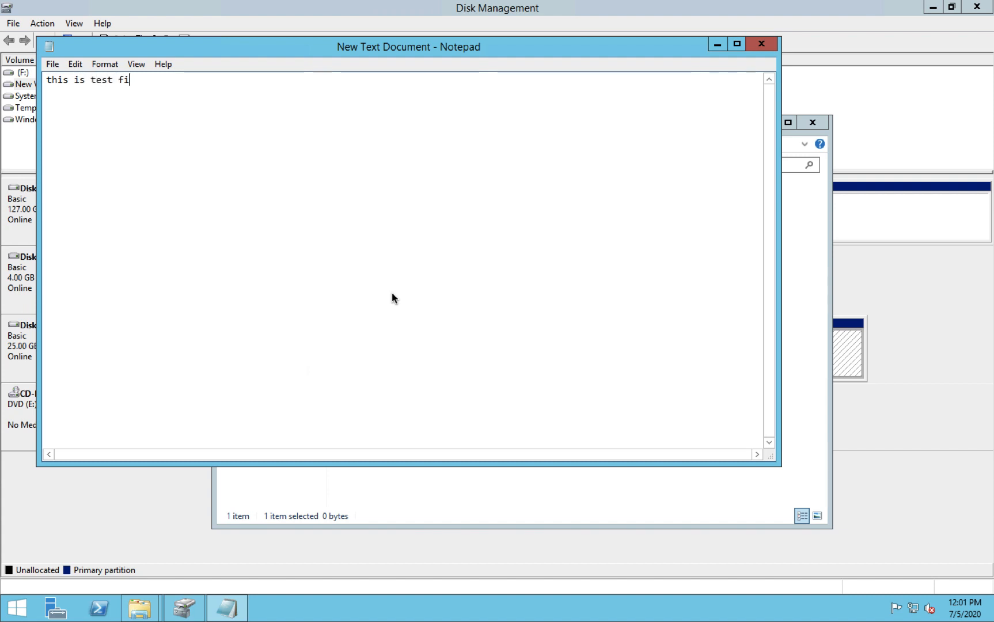
click(760, 46)
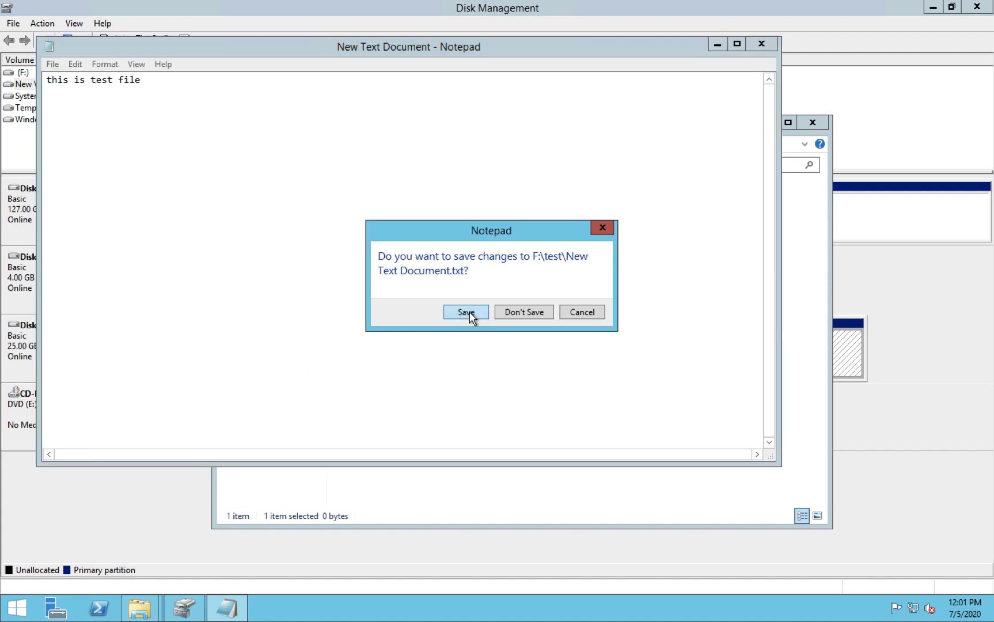
click(467, 313)
click(816, 123)
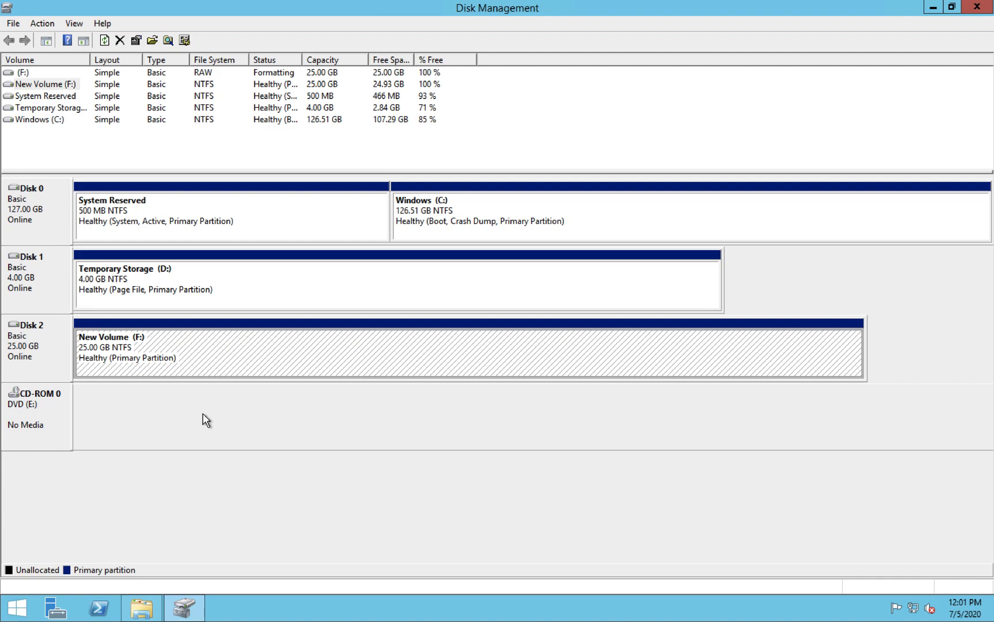
Mark extra-disk for detachment in the web VM's data disk settings
key(ctrl+Right)
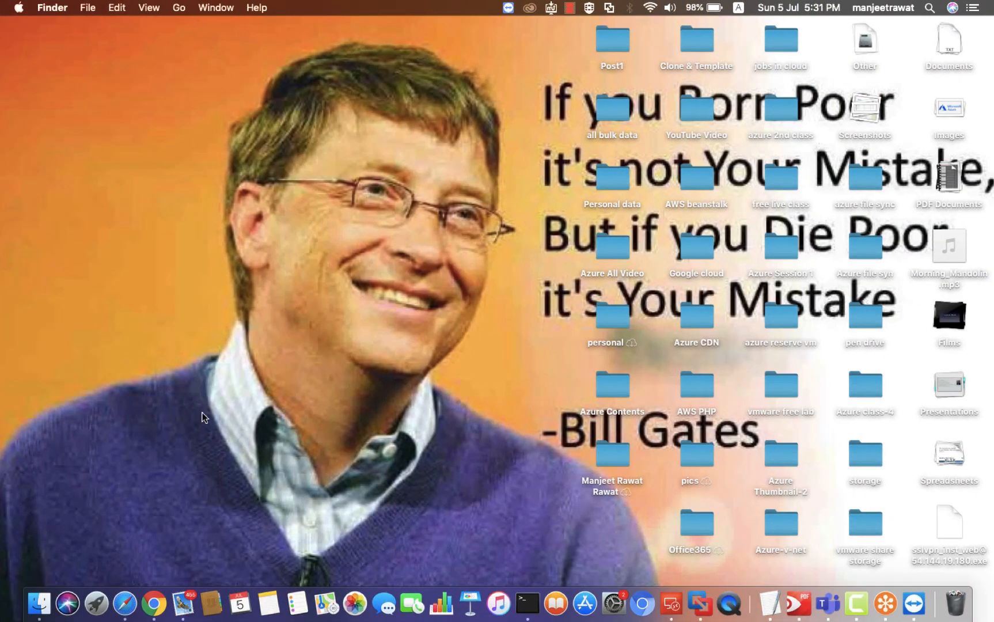
key(ctrl+Left)
key(ctrl+Left)
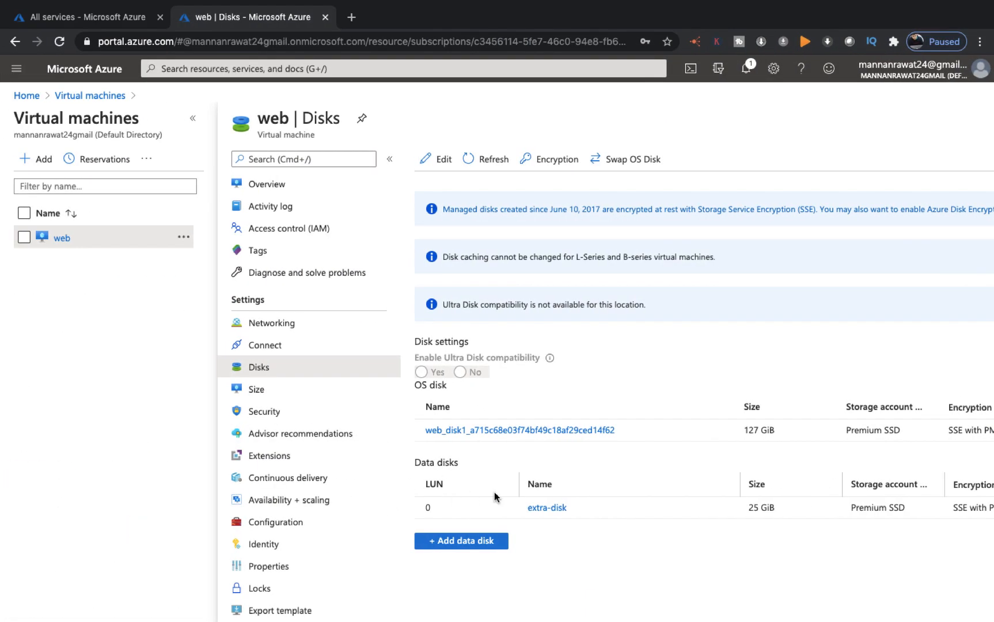
scroll(534, 509, right, 4)
click(220, 161)
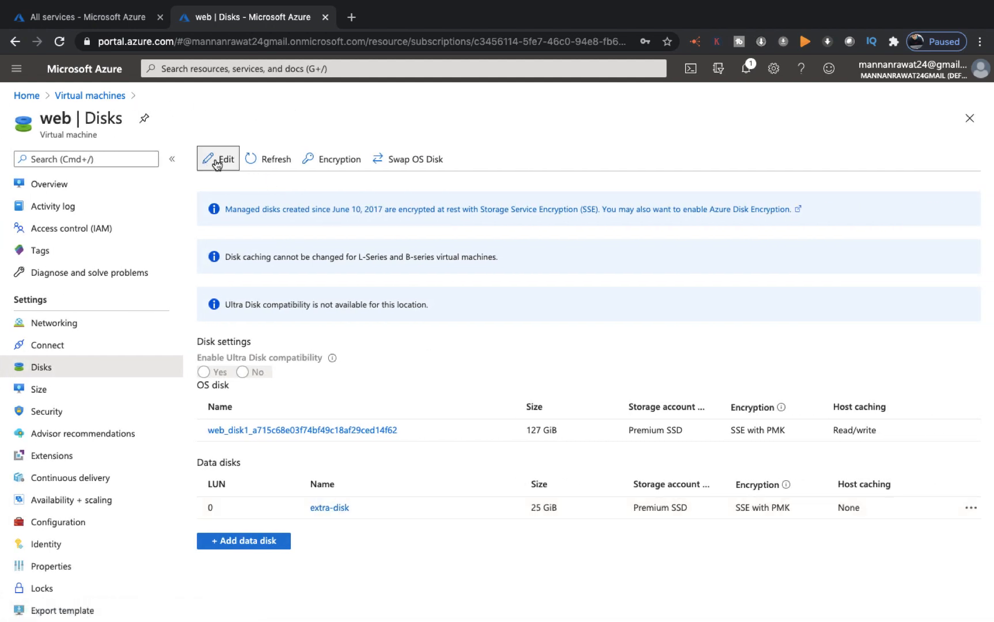
click(971, 508)
click(848, 532)
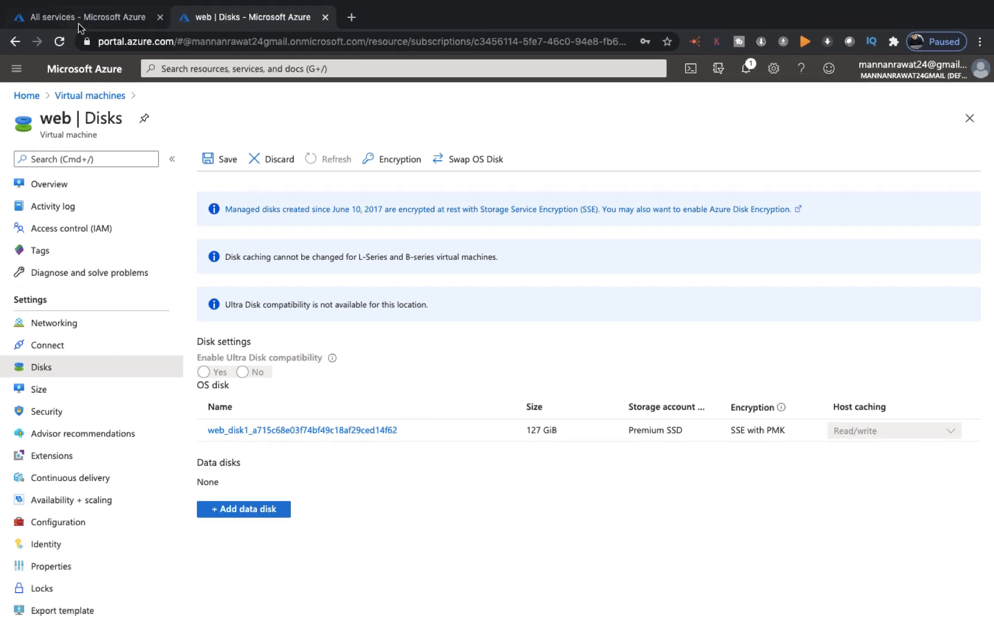
Open the list of all disks from All services and refresh it
click(80, 24)
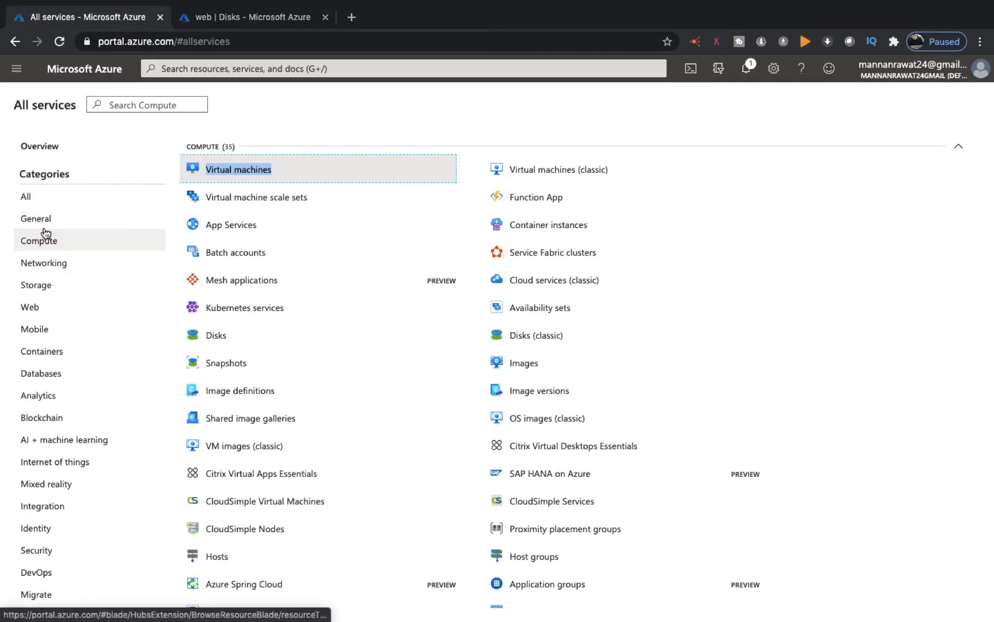
click(219, 336)
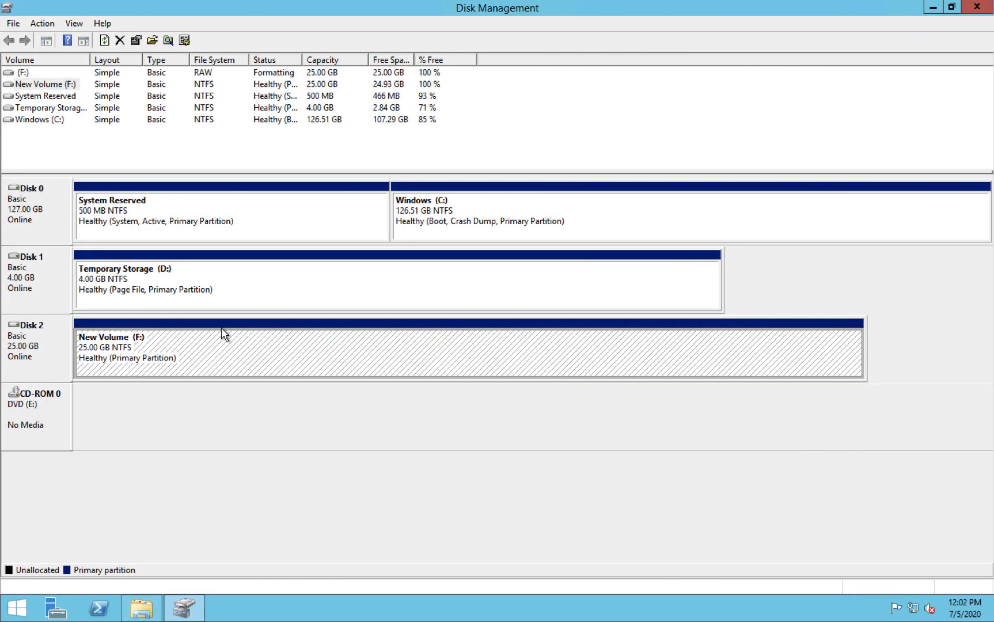
click(104, 40)
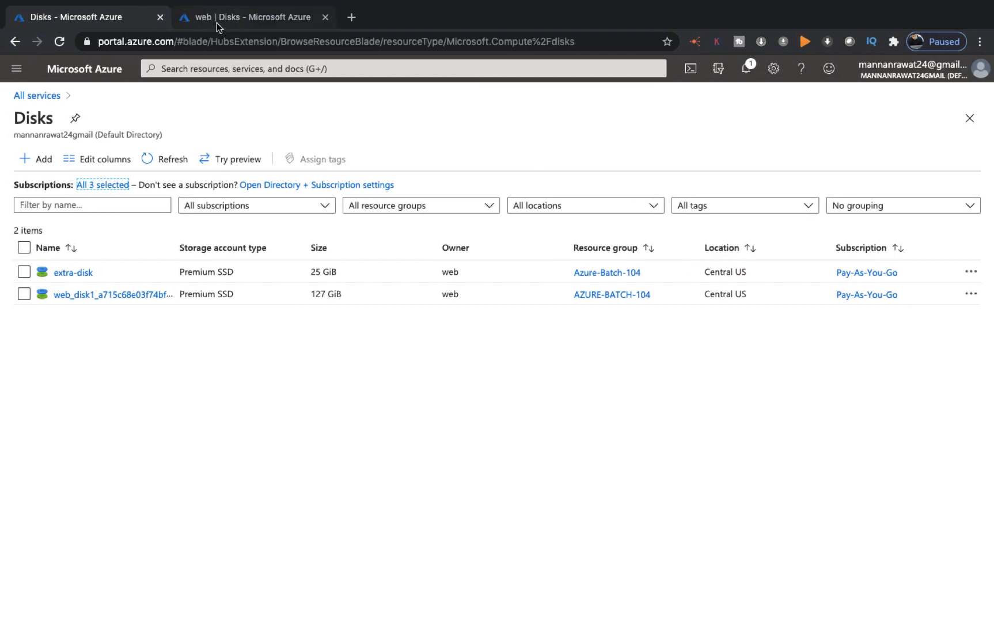
Save the extra-disk detachment on the web VM's Disks page
click(217, 23)
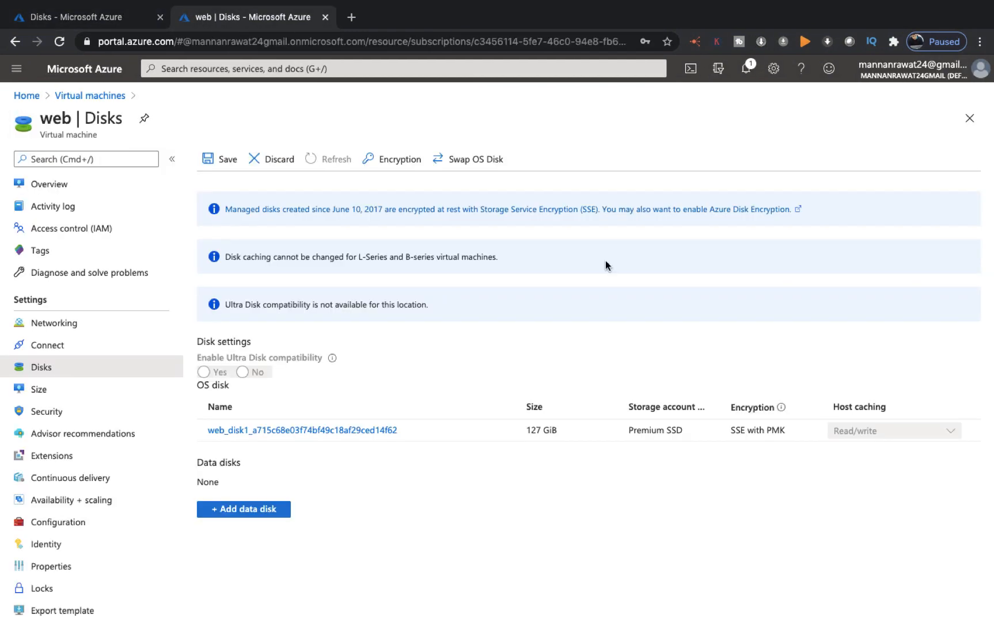
click(225, 161)
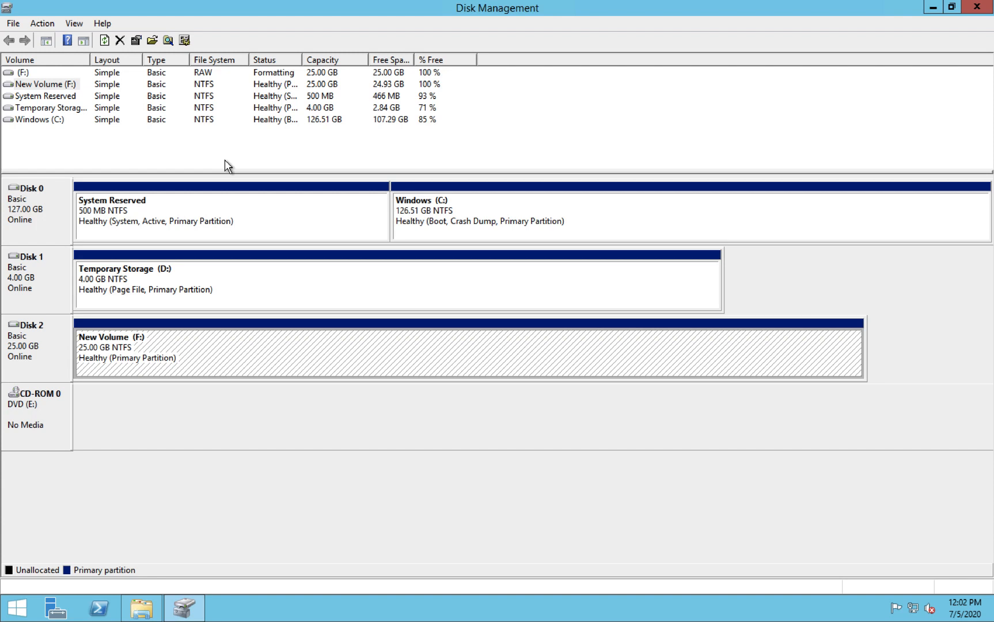
key(ctrl+Left)
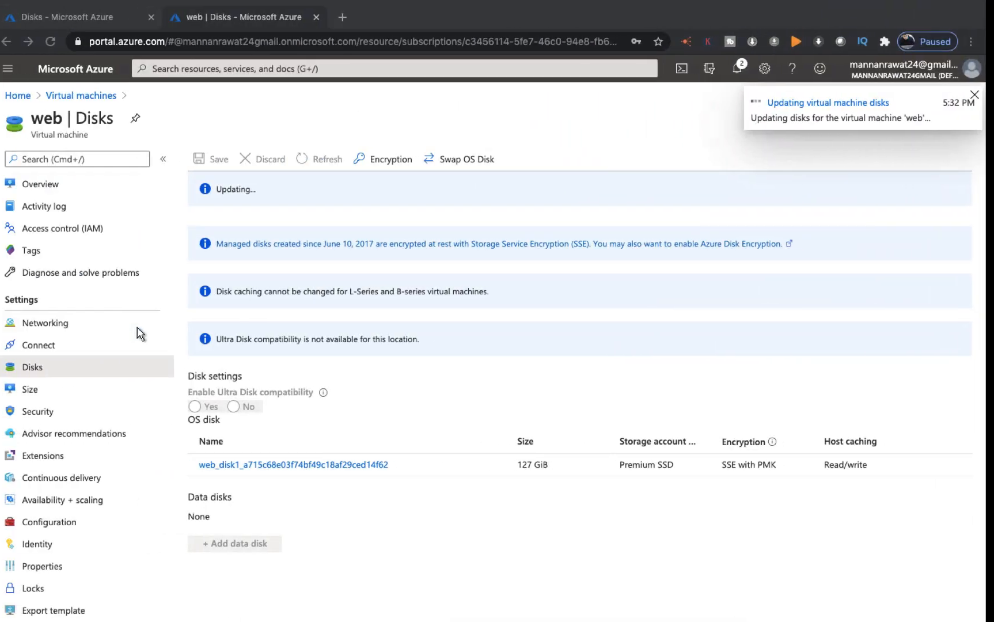
key(ctrl+Left)
key(ctrl+Right)
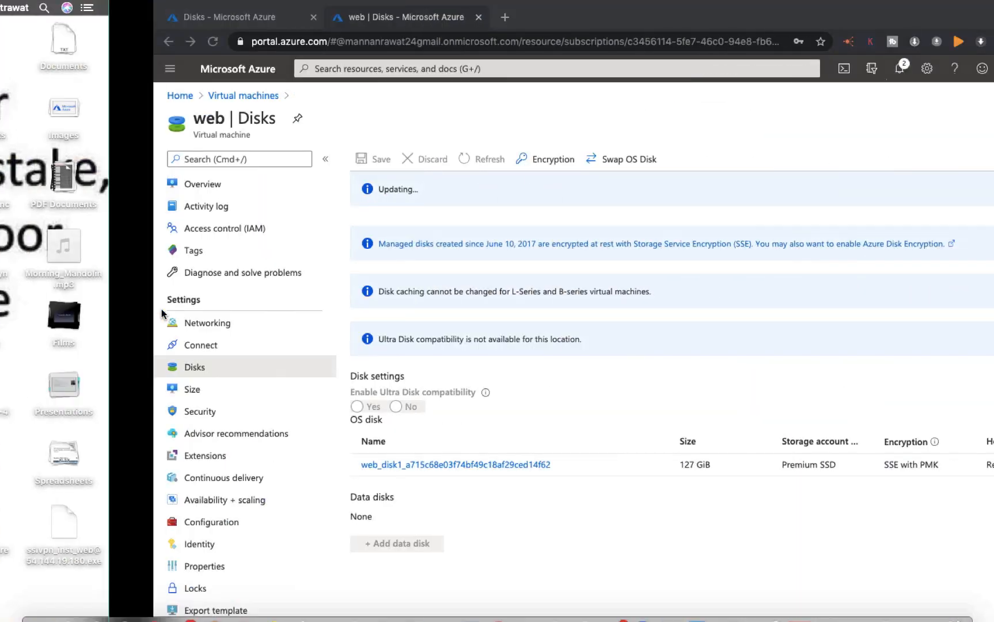
Open extra-disk's Configuration, then refresh the web VM's disk list after dismissing the notification
click(93, 21)
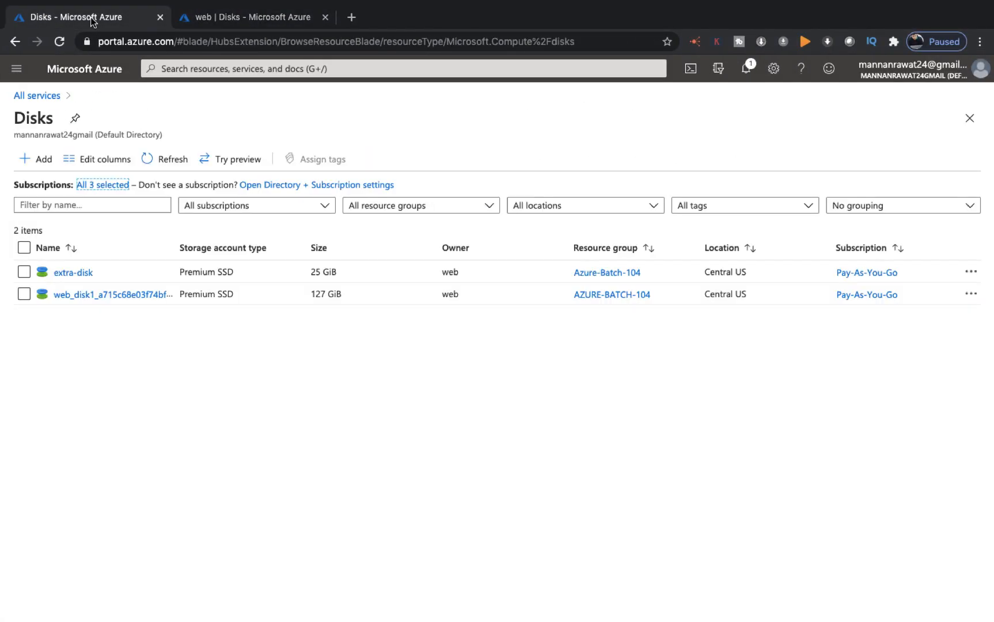
click(74, 275)
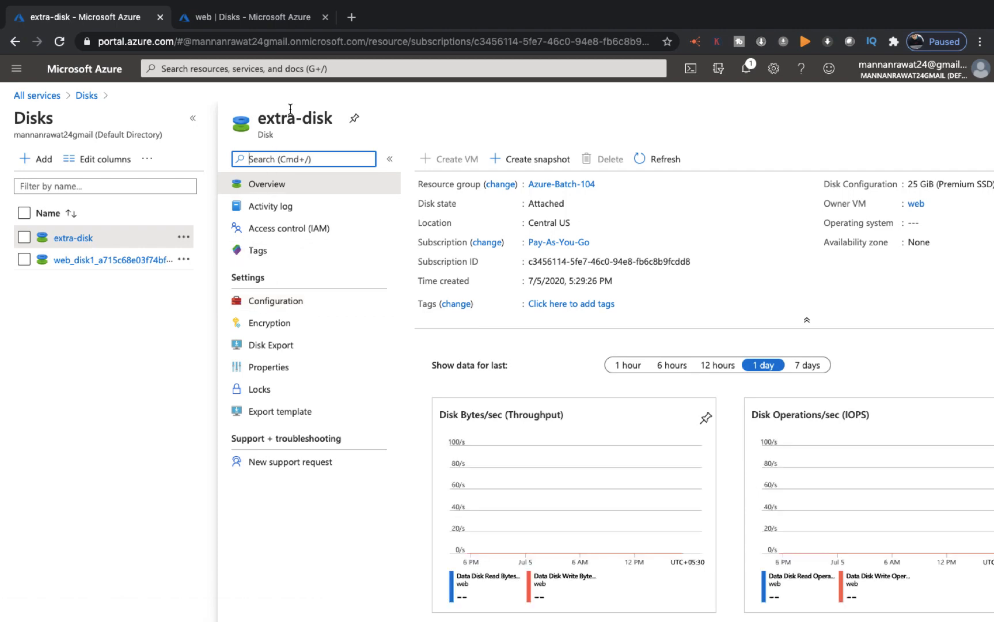
click(271, 306)
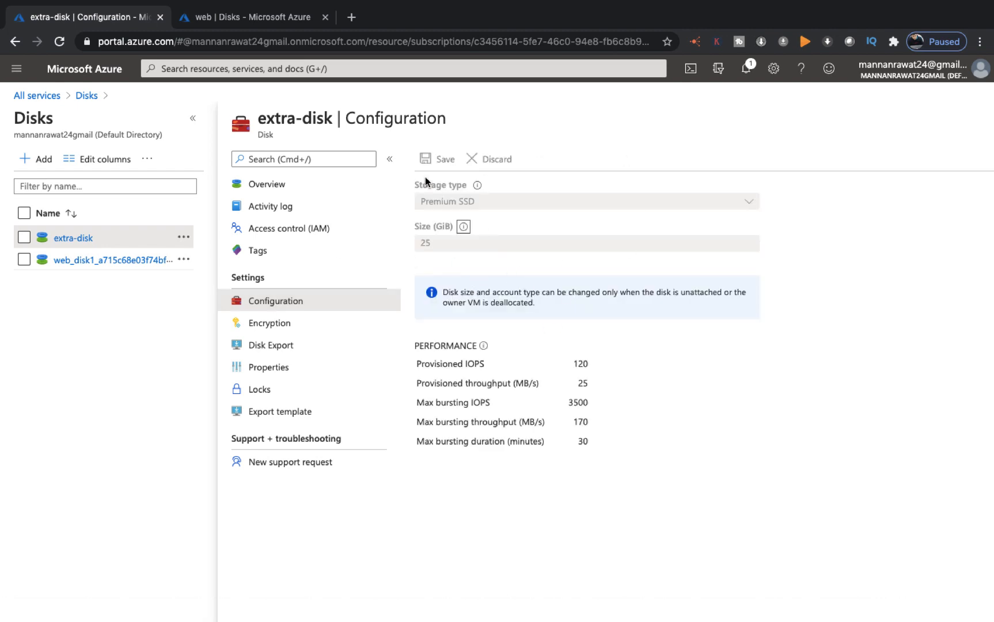
click(249, 25)
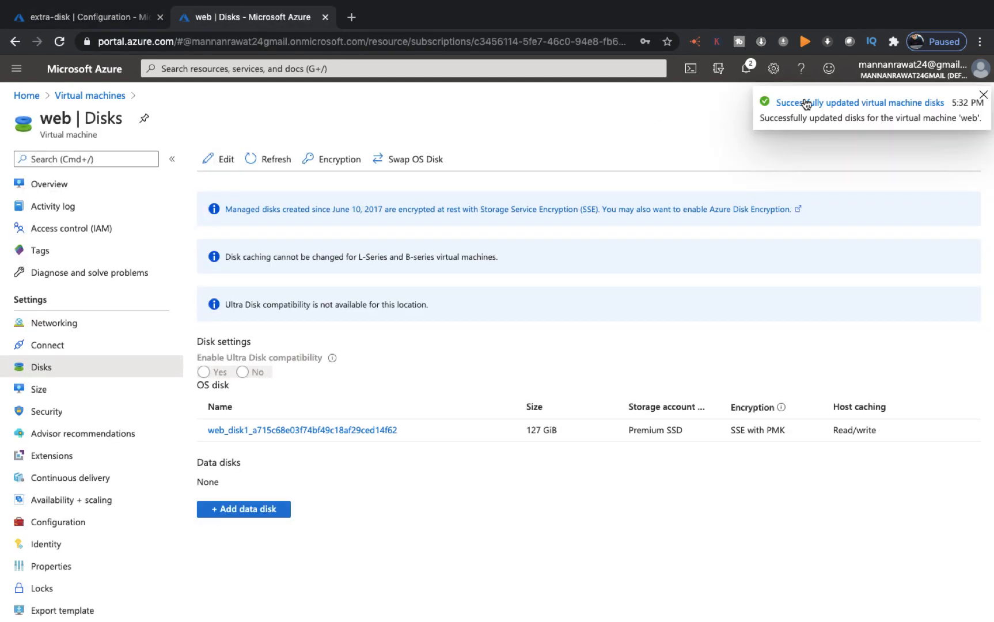
click(983, 95)
click(269, 155)
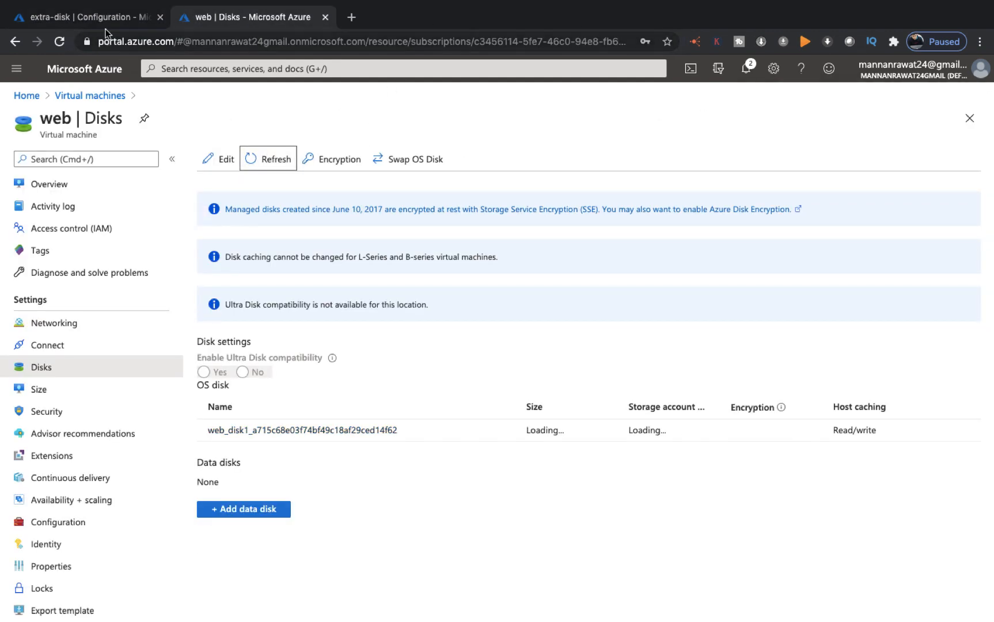
Return through the disks list to extra-disk's Configuration page showing 25 GiB
click(93, 18)
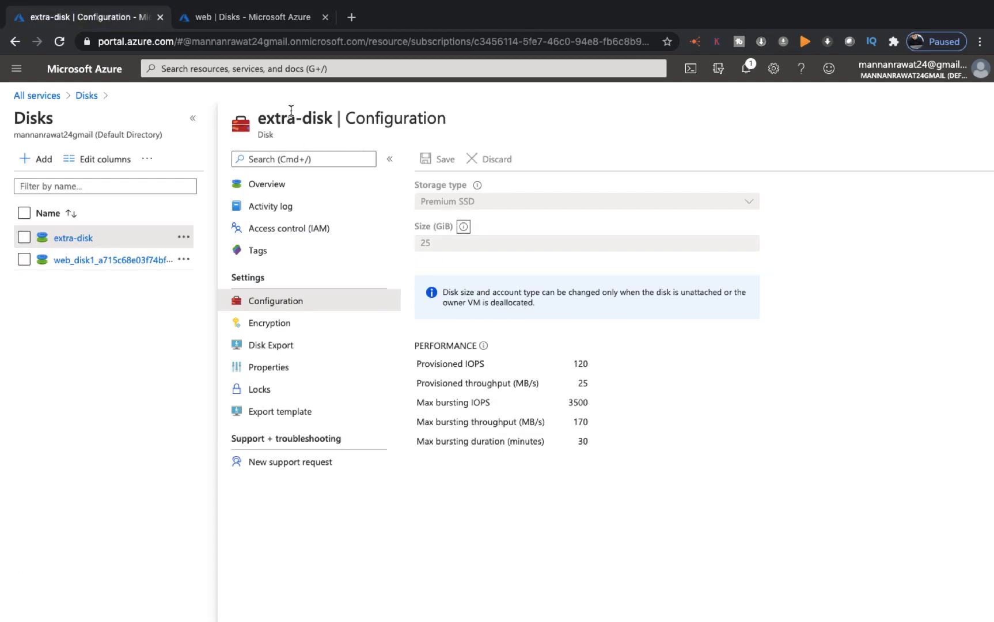
click(84, 96)
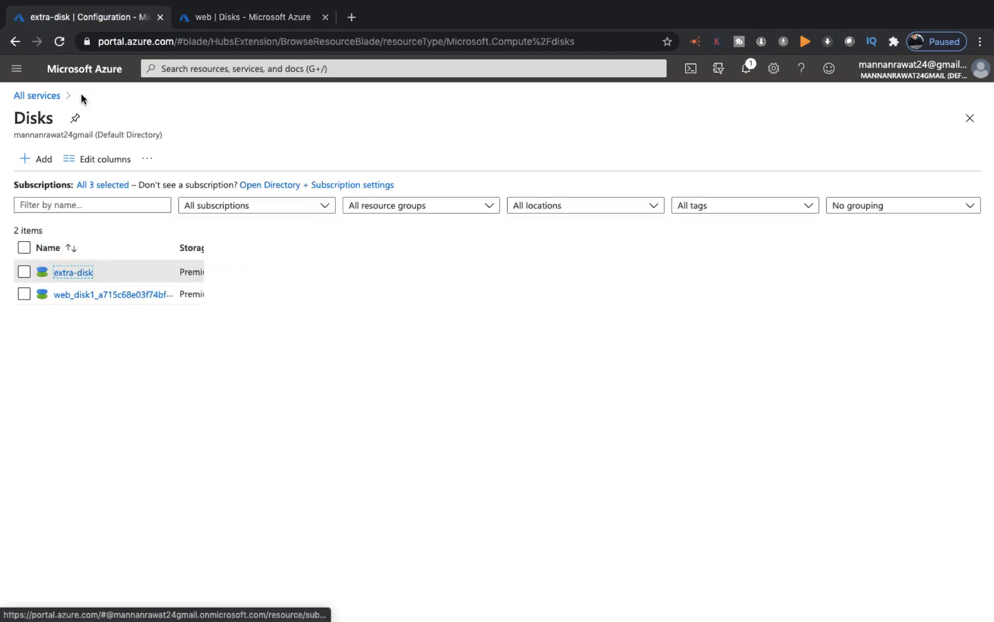
click(77, 274)
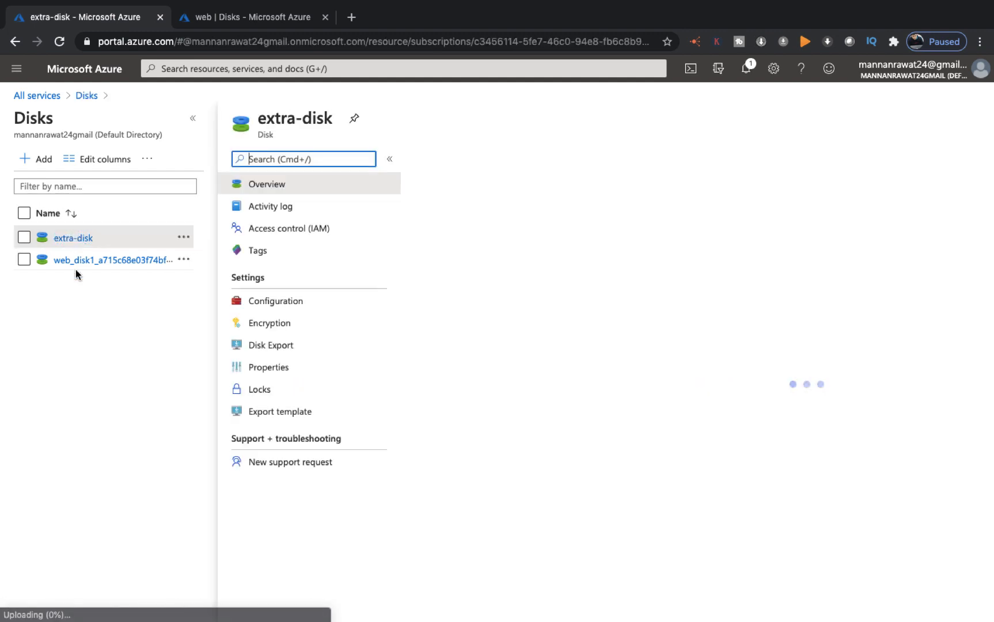
click(290, 307)
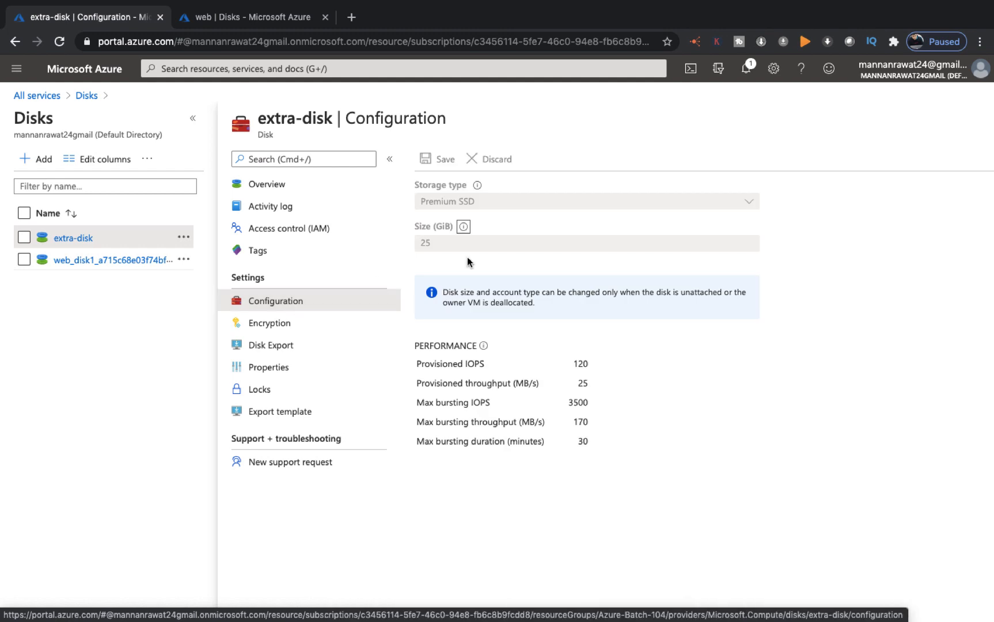
Reload extra-disk's configuration and resize it from 25 to 35 GiB, then save
click(220, 40)
key(Return)
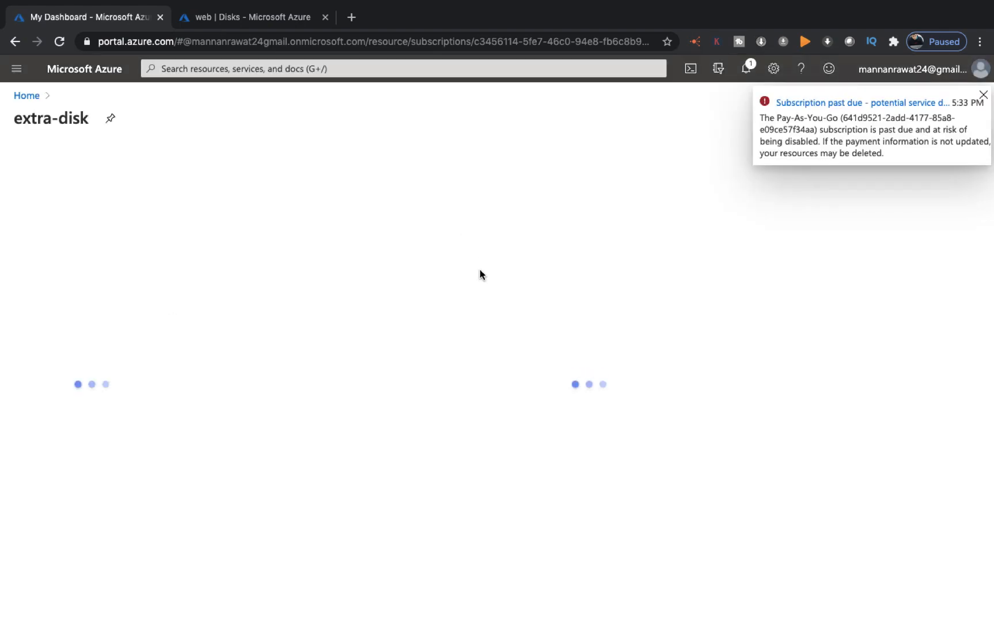
click(981, 96)
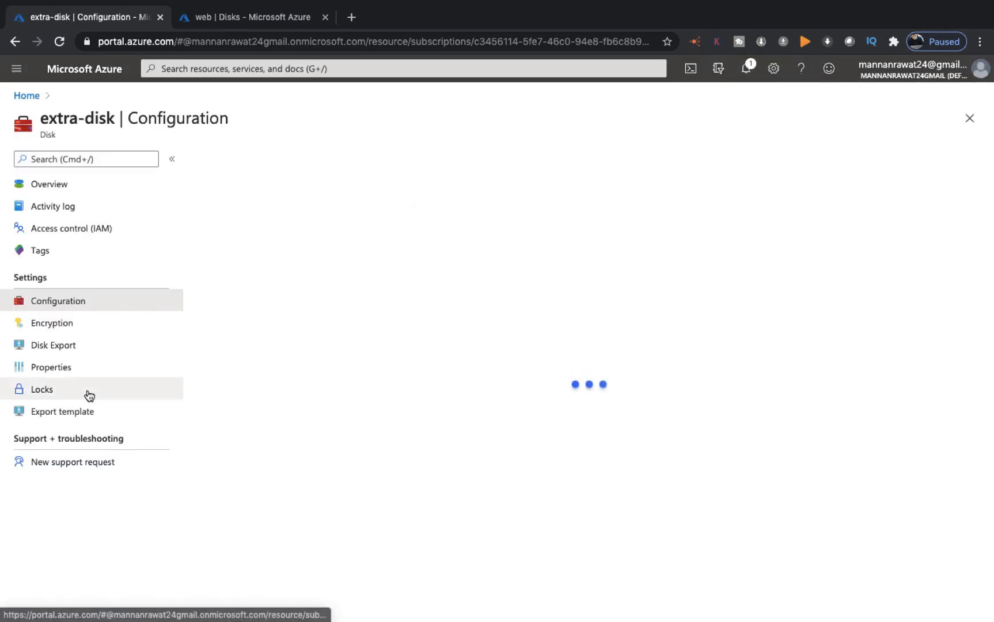
click(268, 239)
key(BackSpace)
key(BackSpace)
text(35)
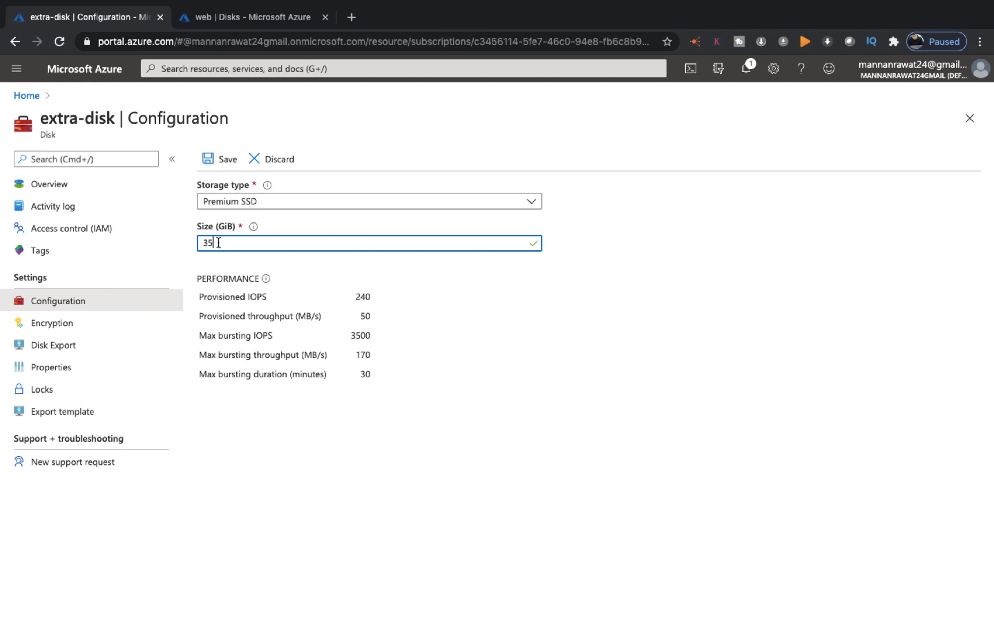
click(214, 160)
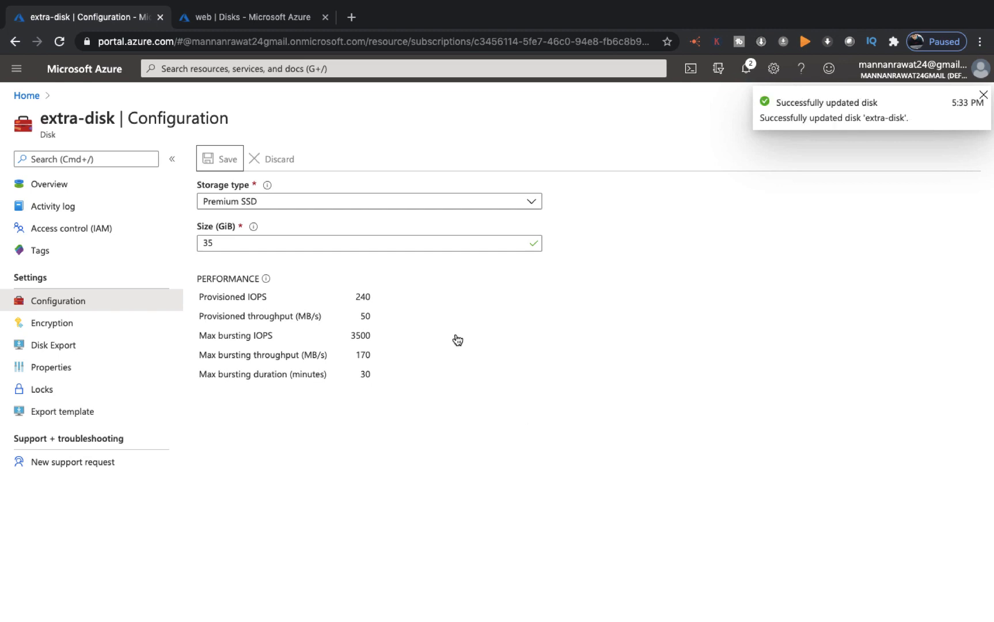
click(257, 23)
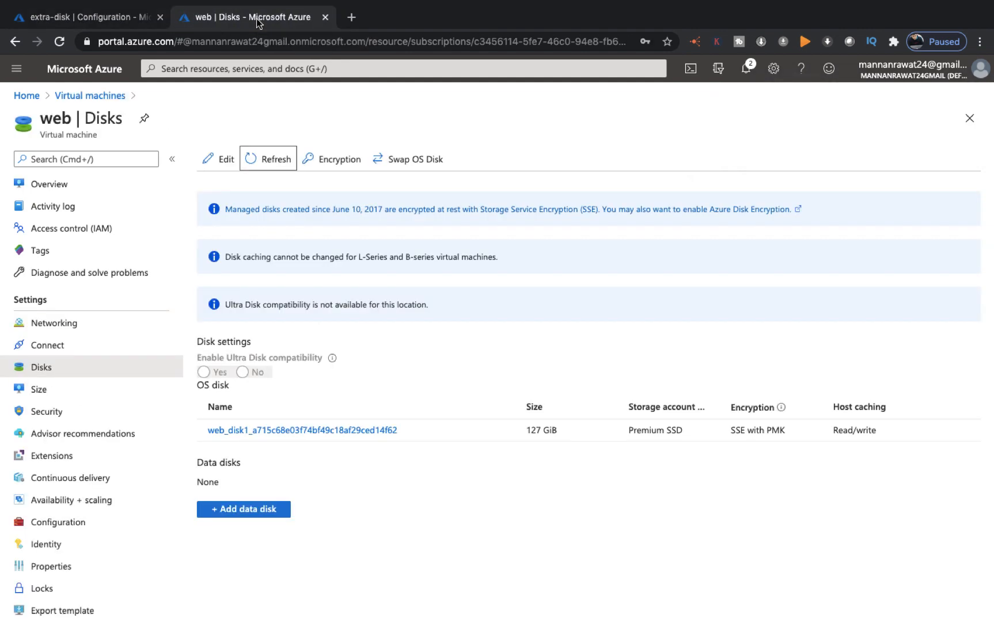
Add extra-disk back to the web VM as a data disk and save
click(249, 512)
click(466, 510)
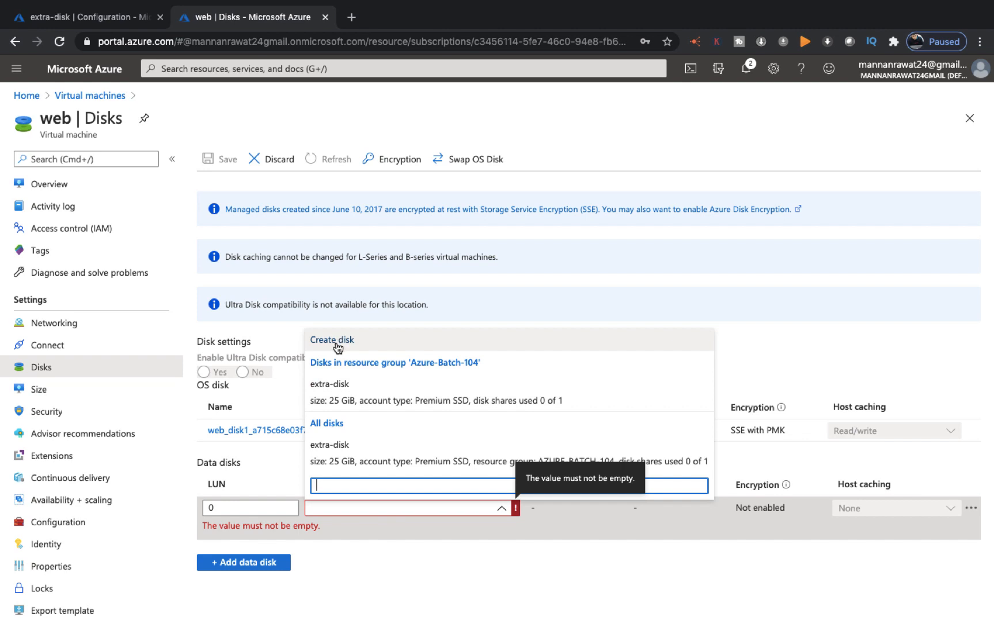
click(333, 389)
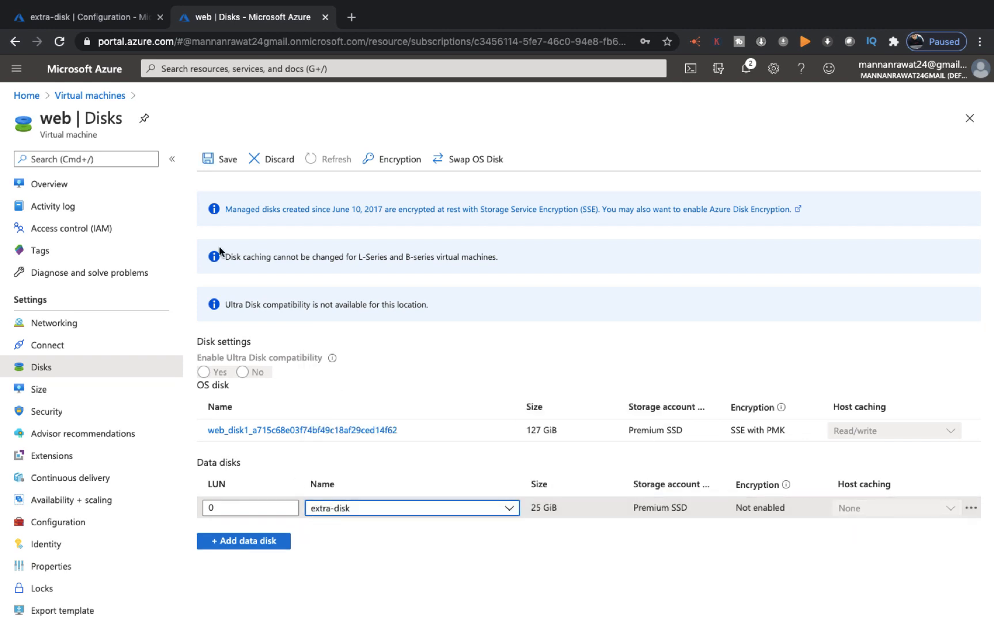
click(226, 163)
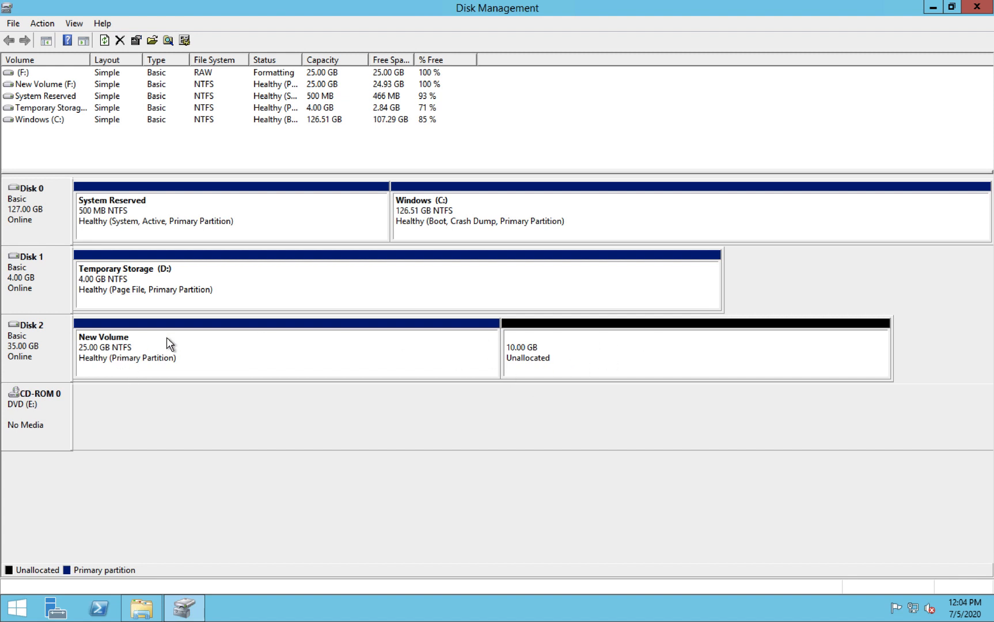
Extend New Volume (F:) by the 10240 MB unallocated space to 35 GB
right_click(208, 351)
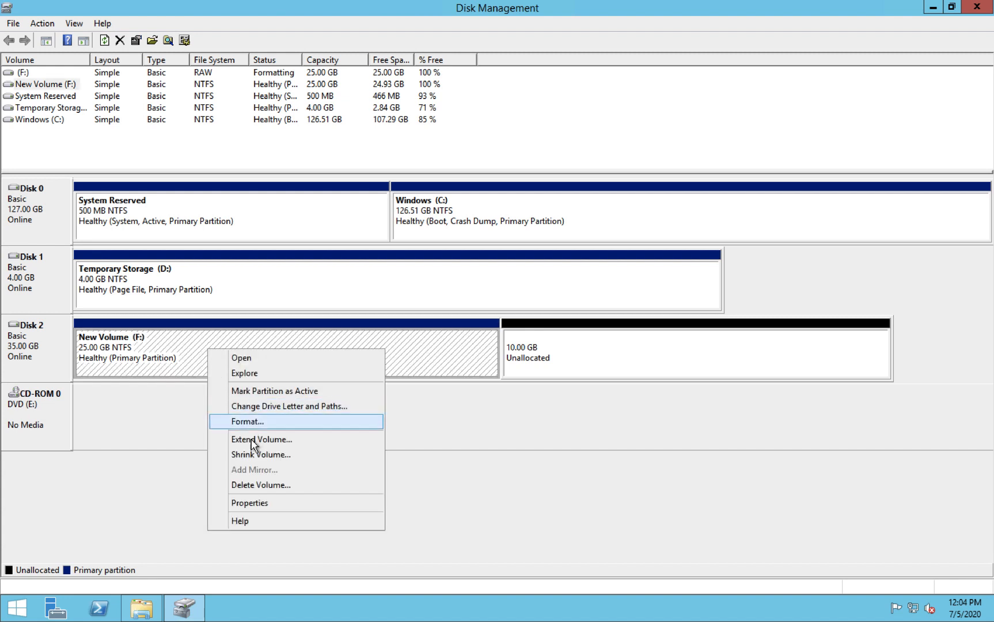
right_click(190, 356)
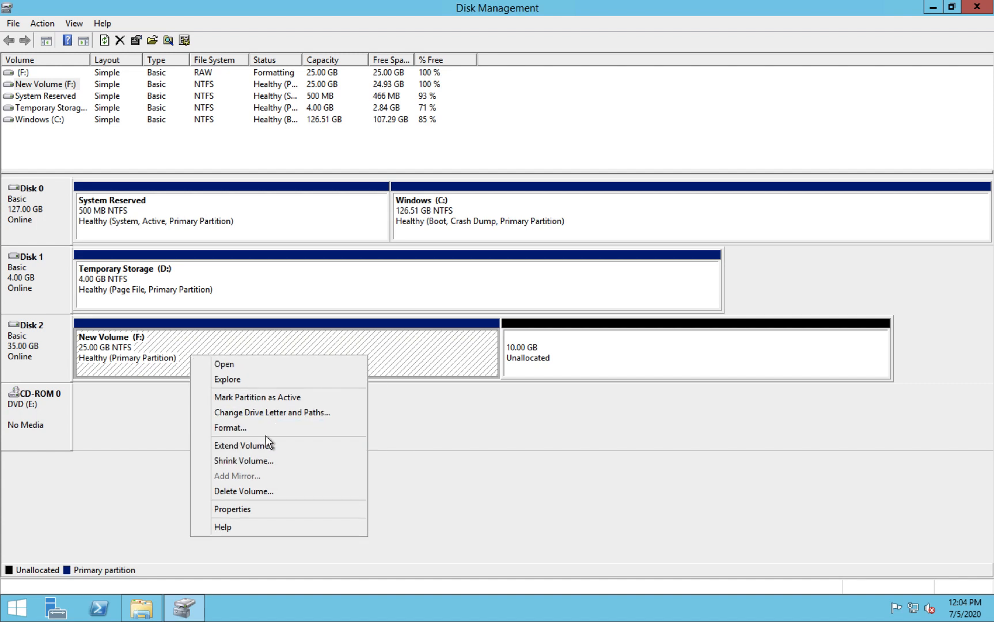
click(236, 448)
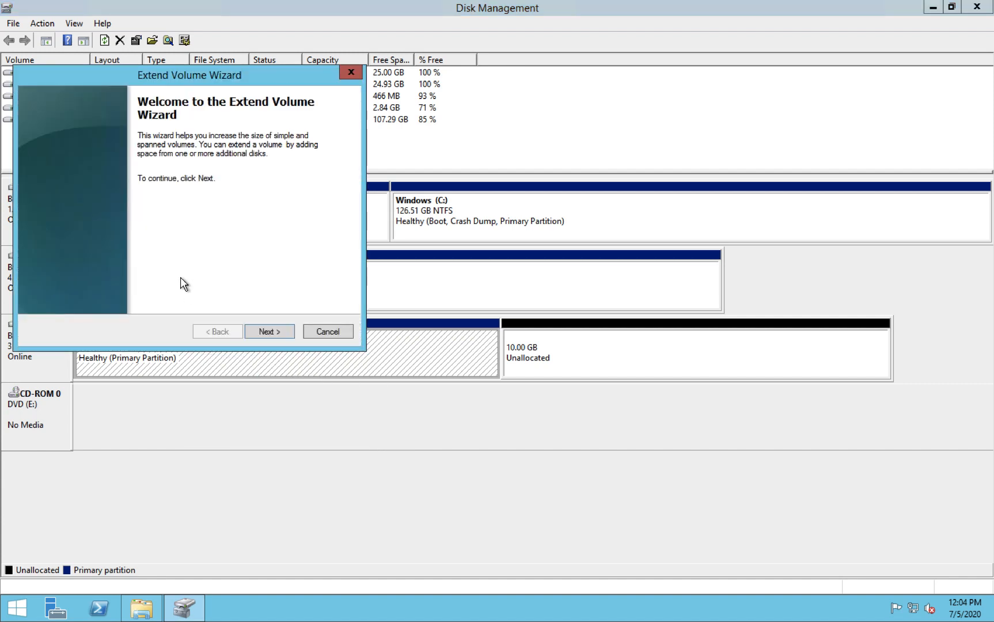
click(265, 334)
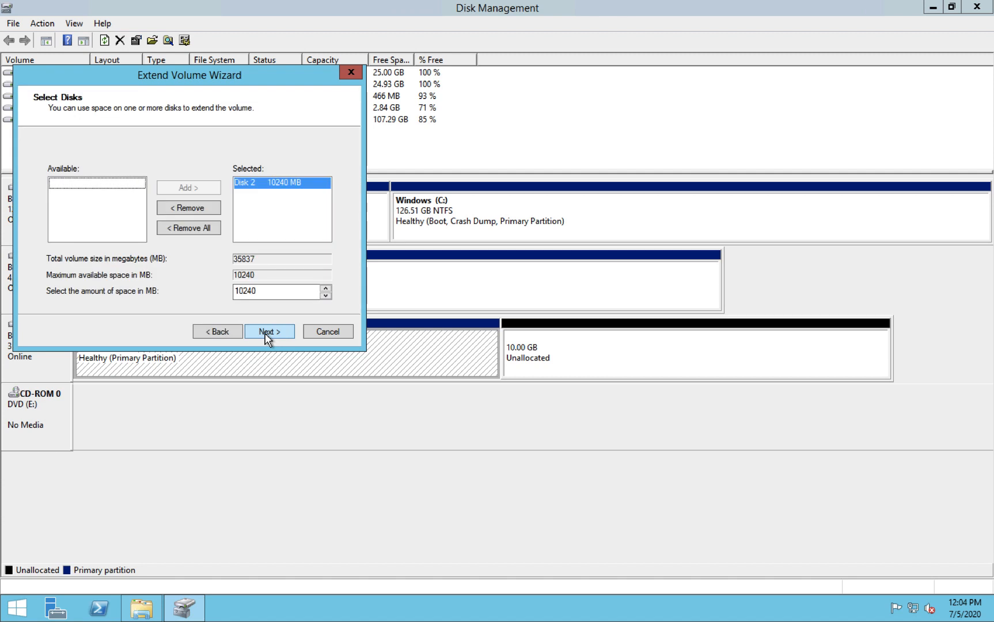
click(267, 335)
click(269, 332)
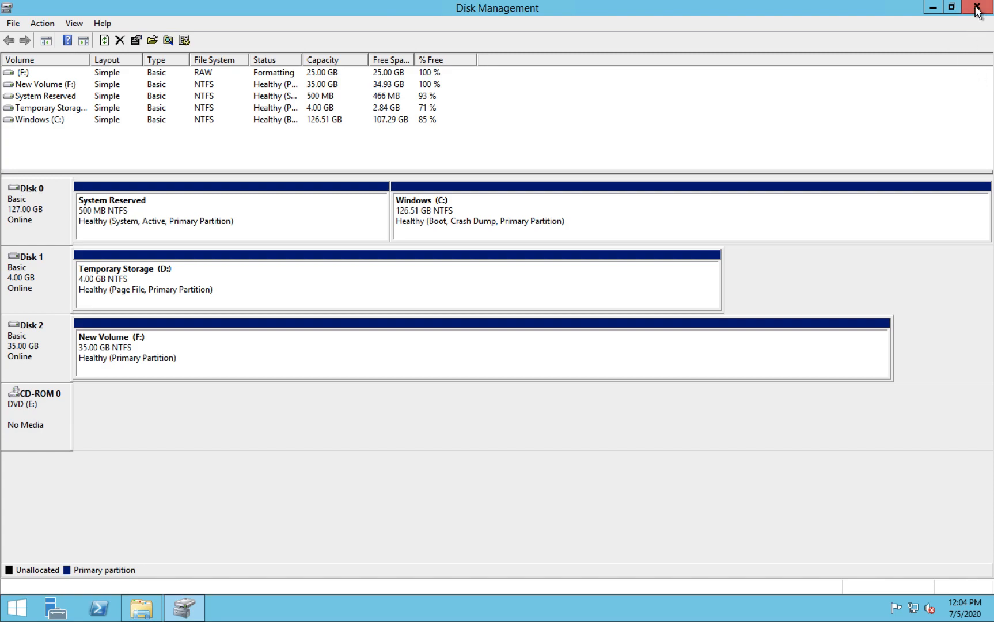
key(ctrl+Right)
key(ctrl+Left)
key(ctrl+Left)
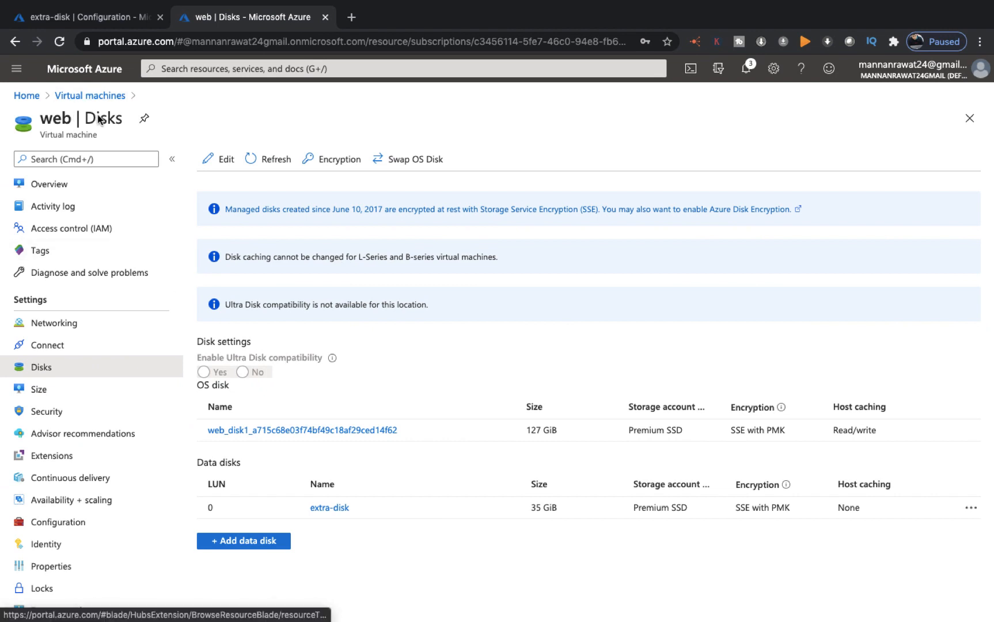
View the web VM's Networking inbound port rules with the VM list collapsed
click(62, 325)
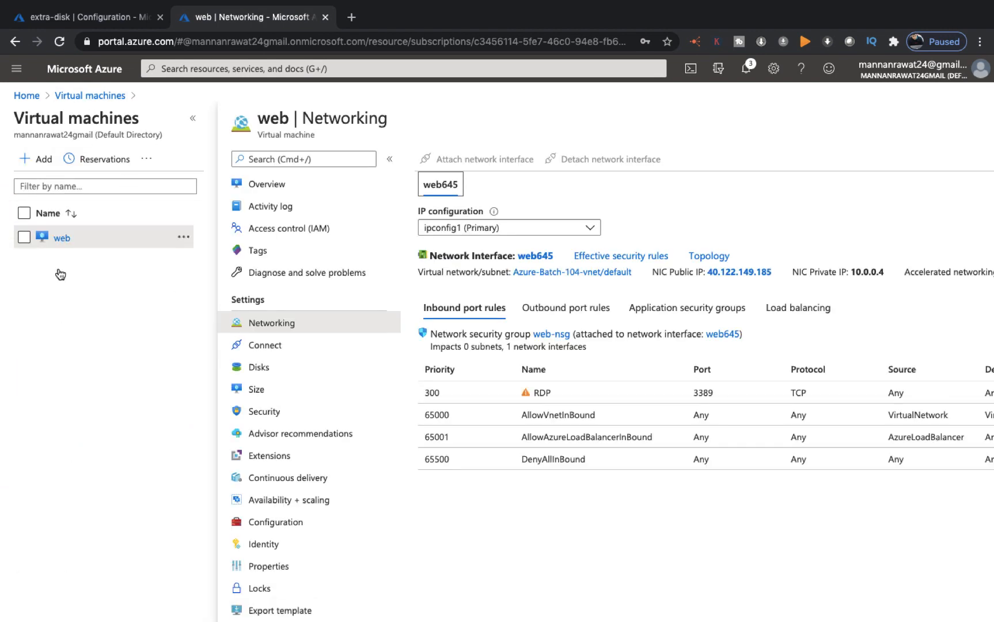
click(193, 118)
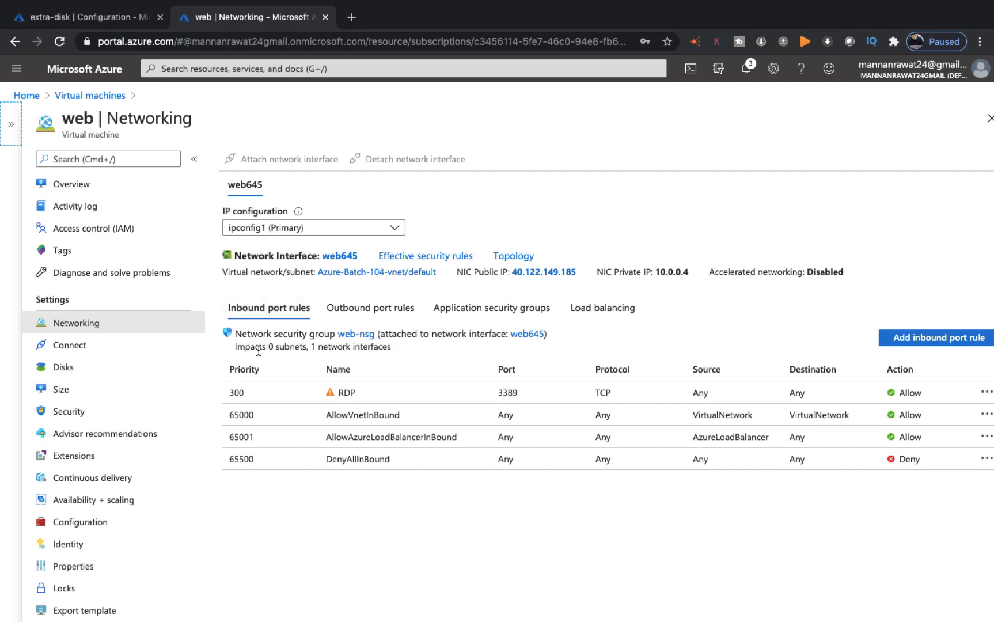
key(ctrl+Left)
key(ctrl+Right)
key(ctrl+Right)
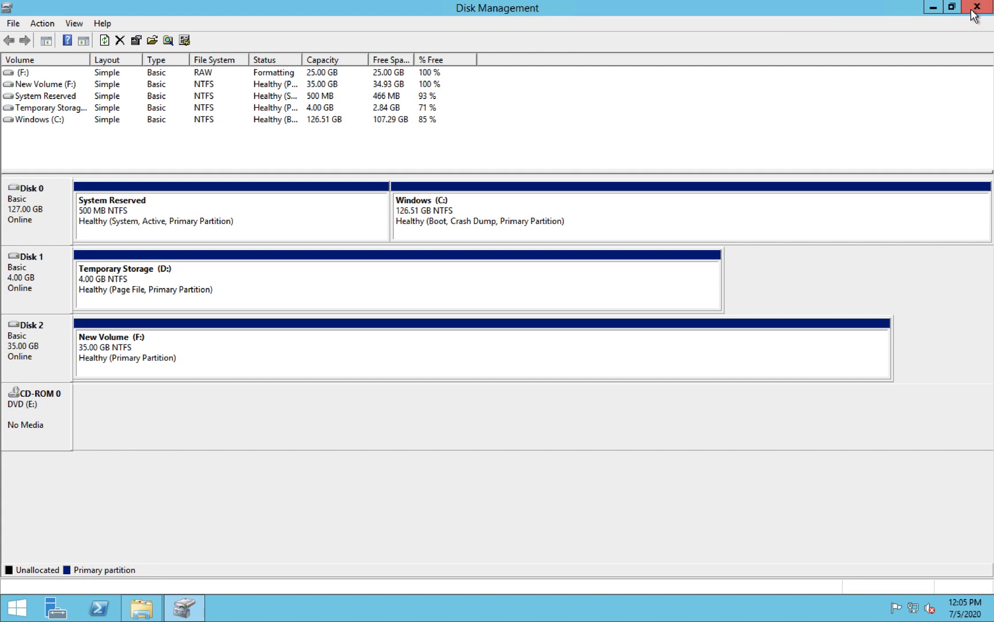
Close Disk Management and This PC, and start a role-based installation targeting server web
click(974, 10)
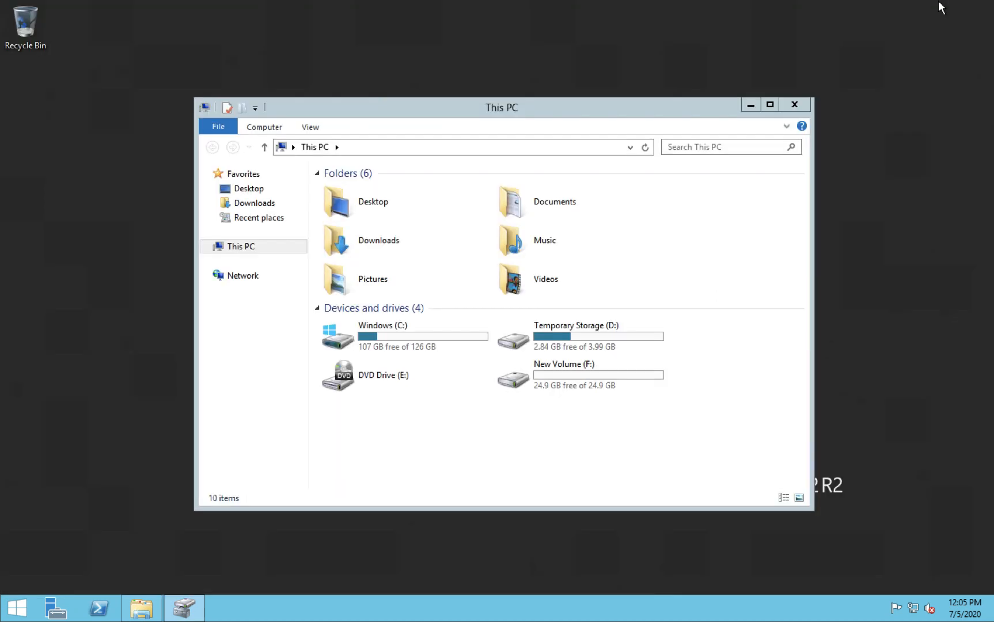
click(790, 107)
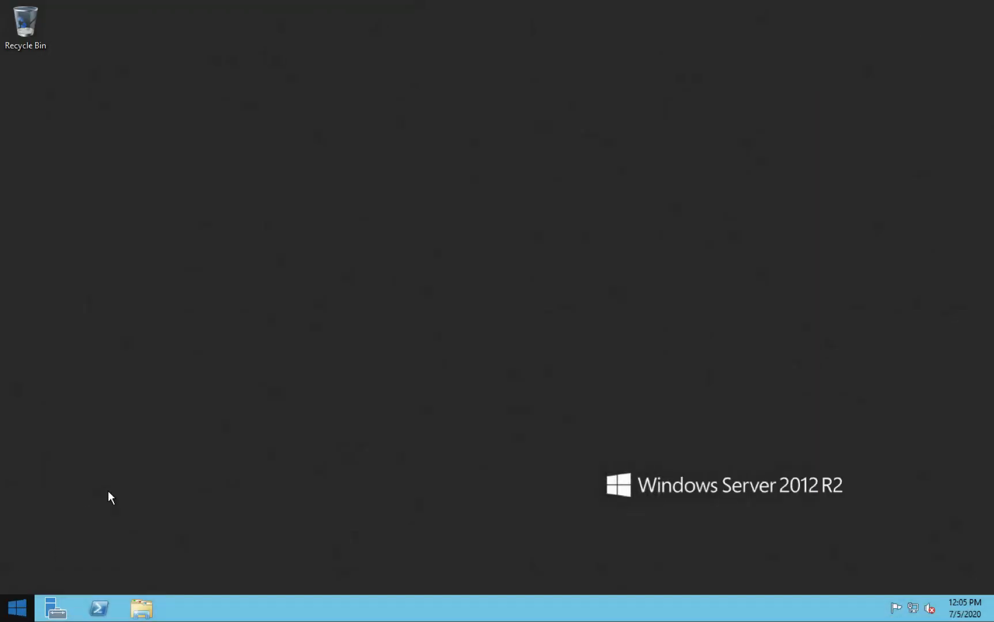
click(54, 607)
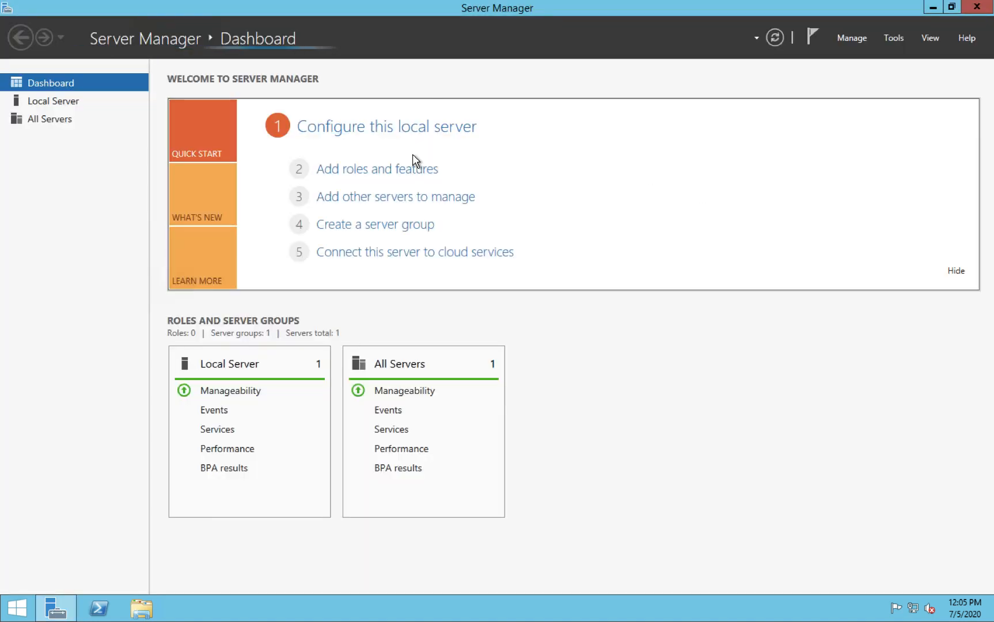
click(391, 171)
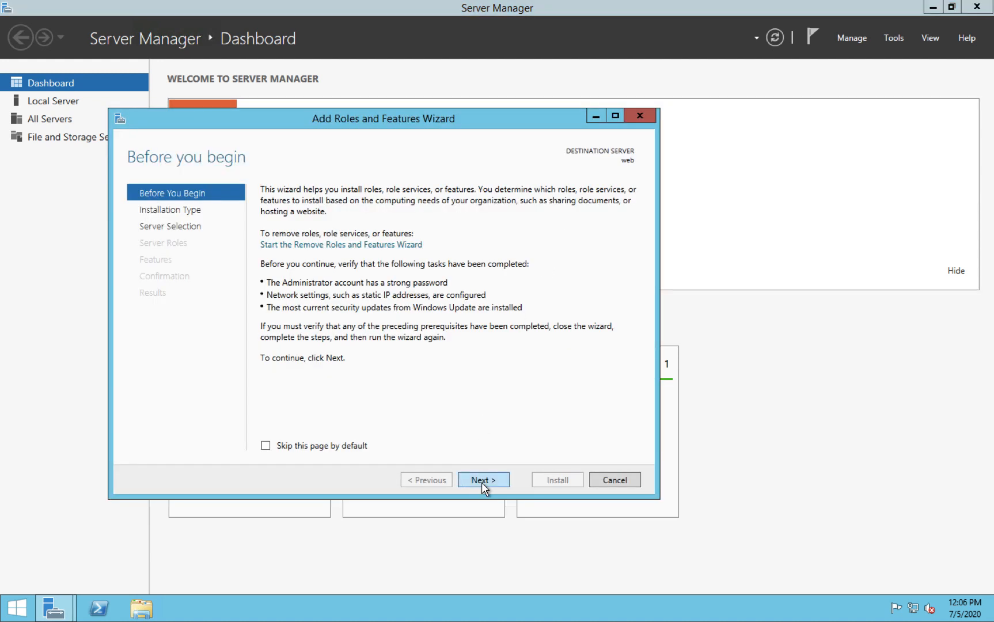
click(481, 480)
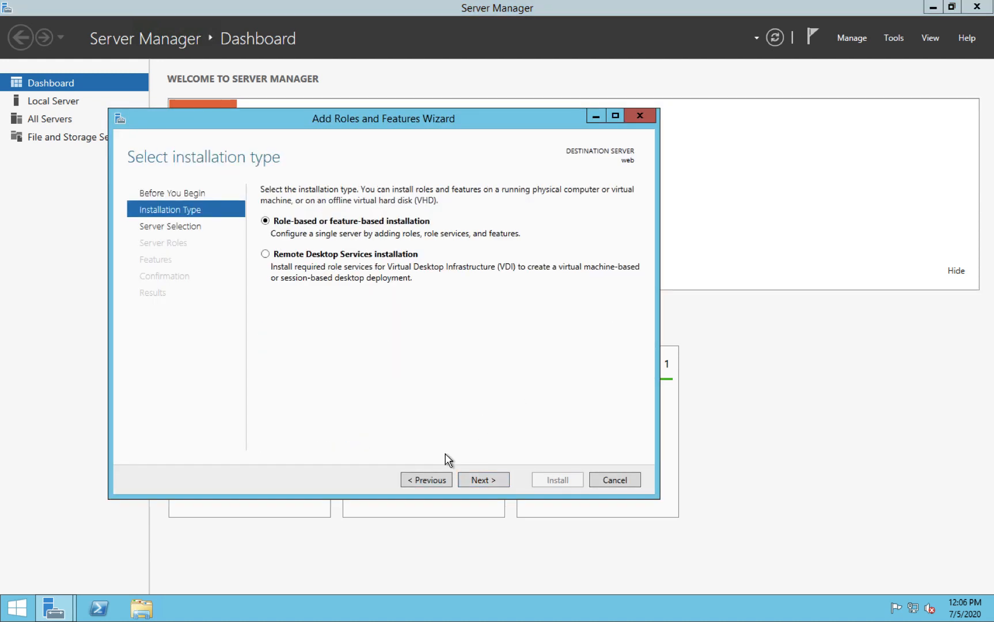
click(485, 478)
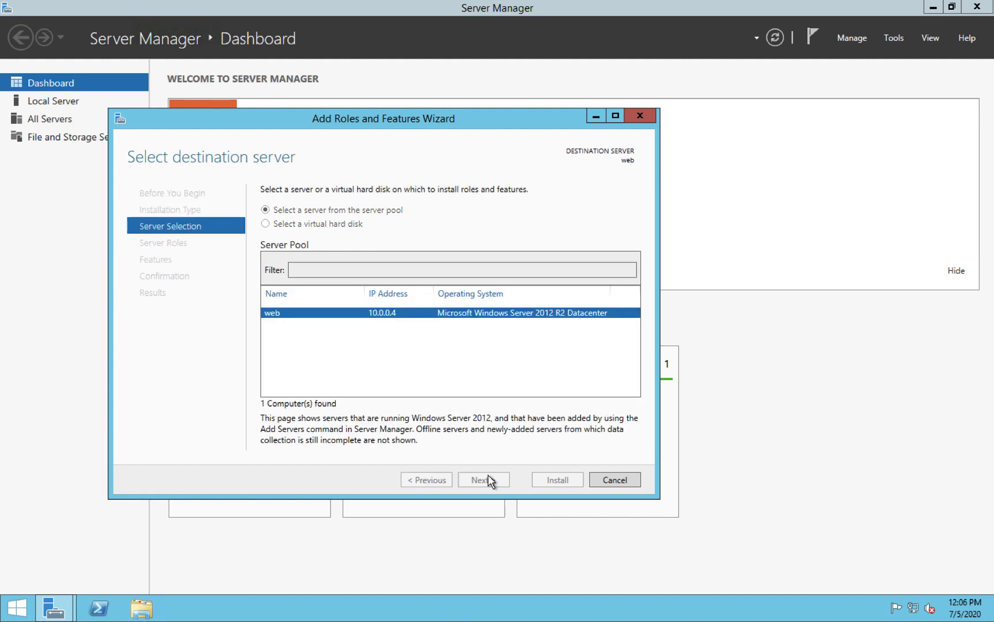
click(487, 480)
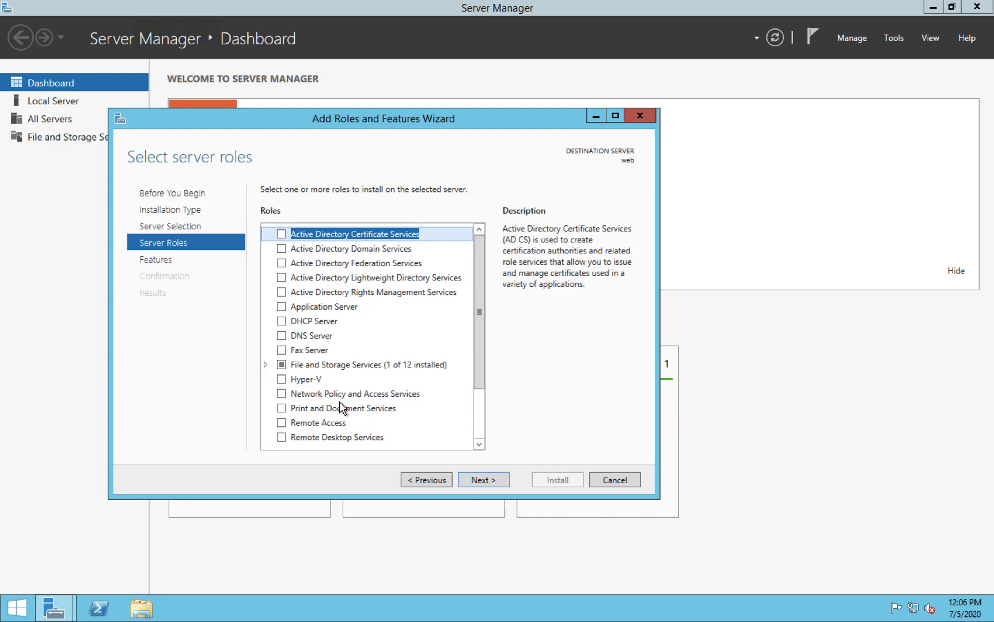
Select Web Server (IIS) with its management tools and install it with default role services
scroll(342, 407, down, 2)
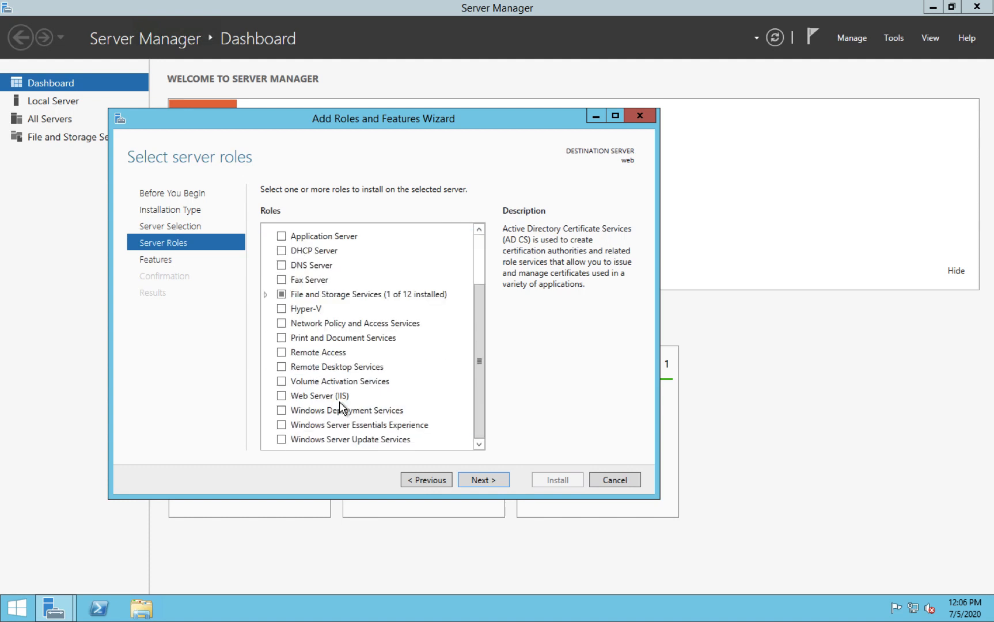
click(282, 397)
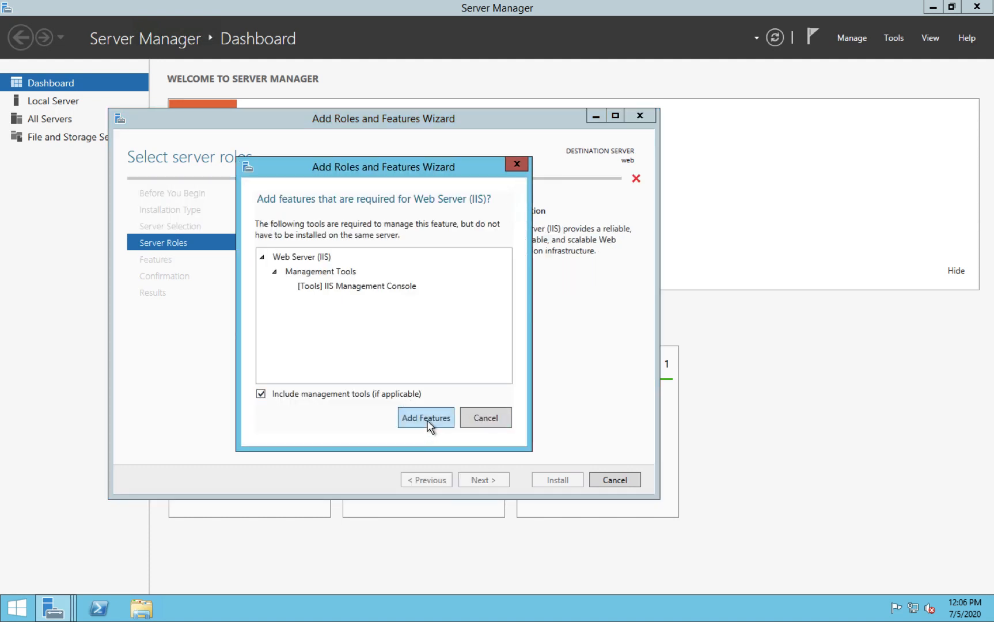
click(425, 417)
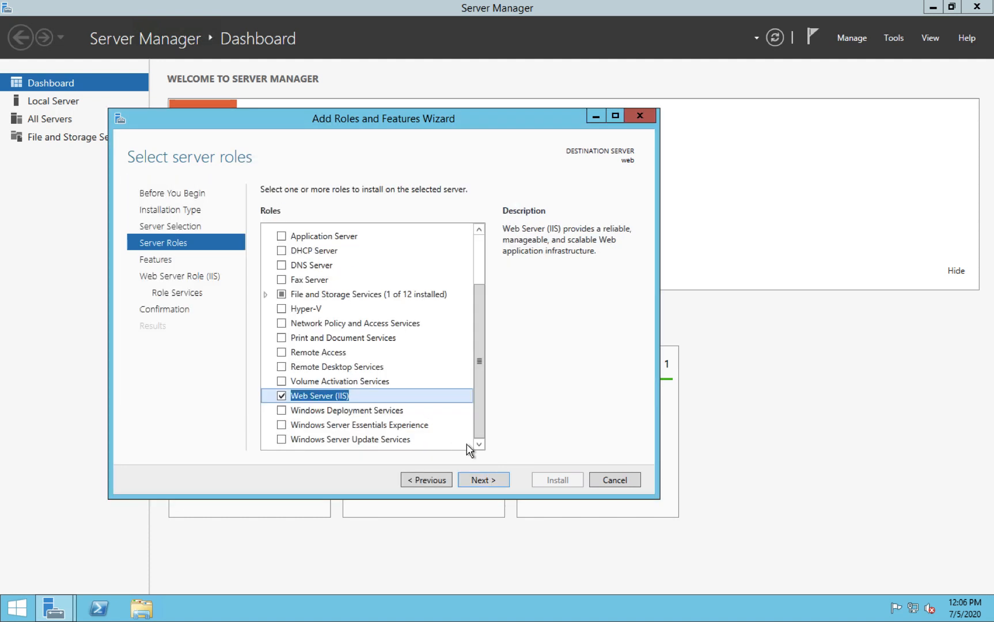
click(481, 480)
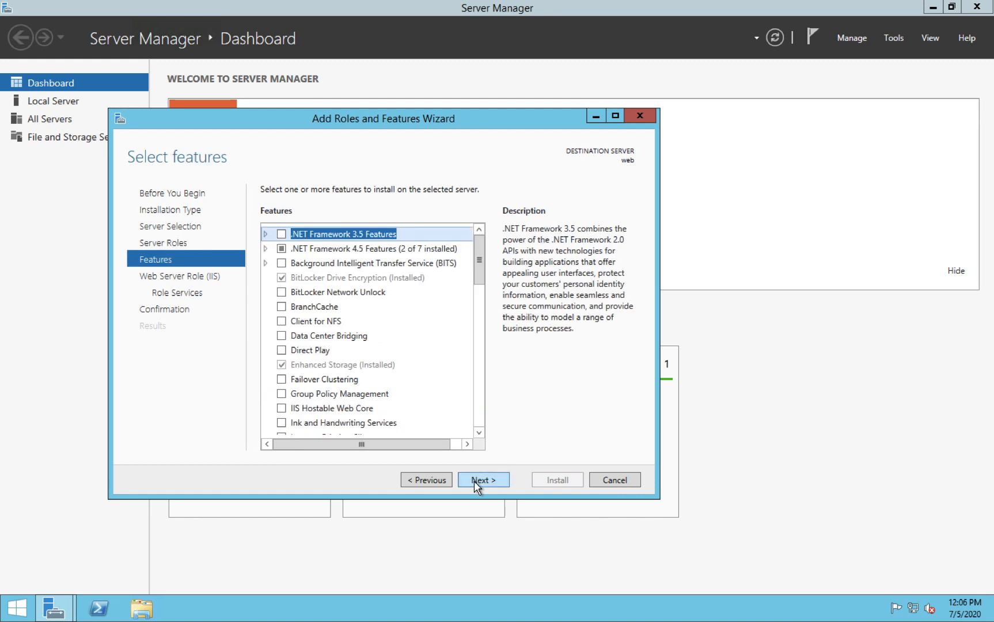
click(489, 480)
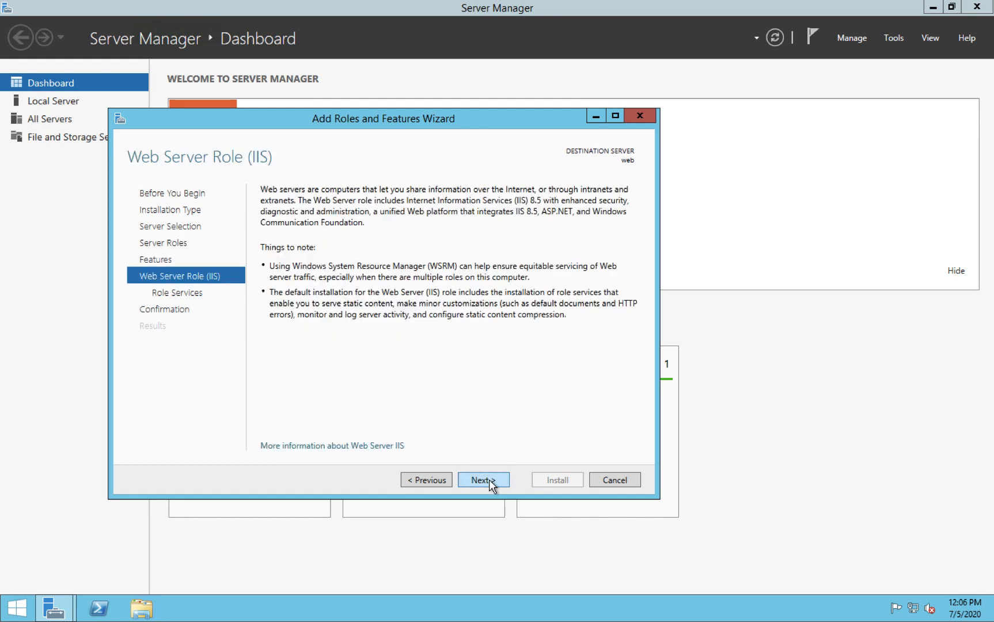
click(489, 479)
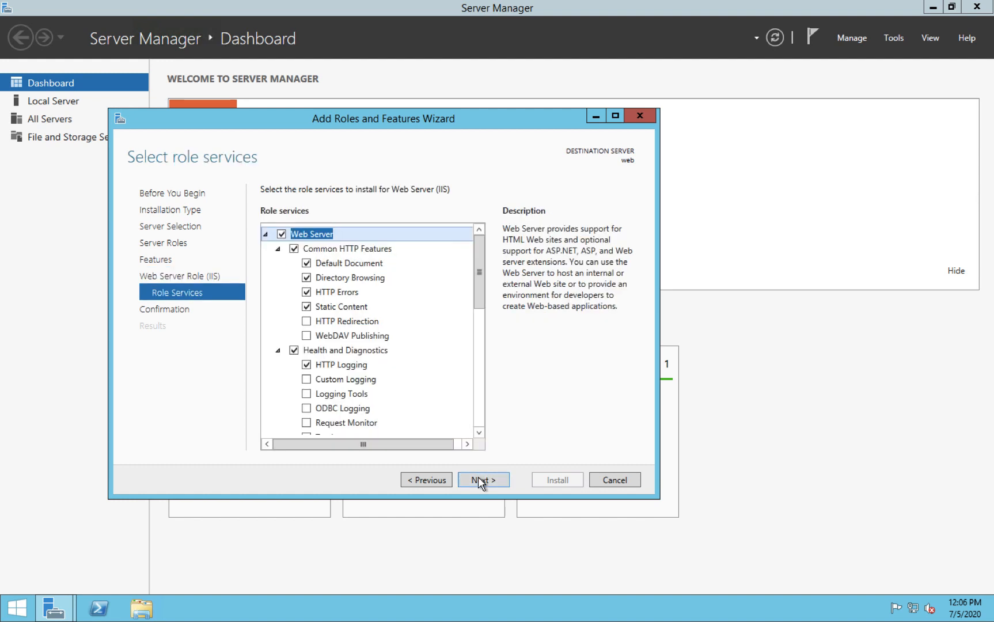
click(491, 482)
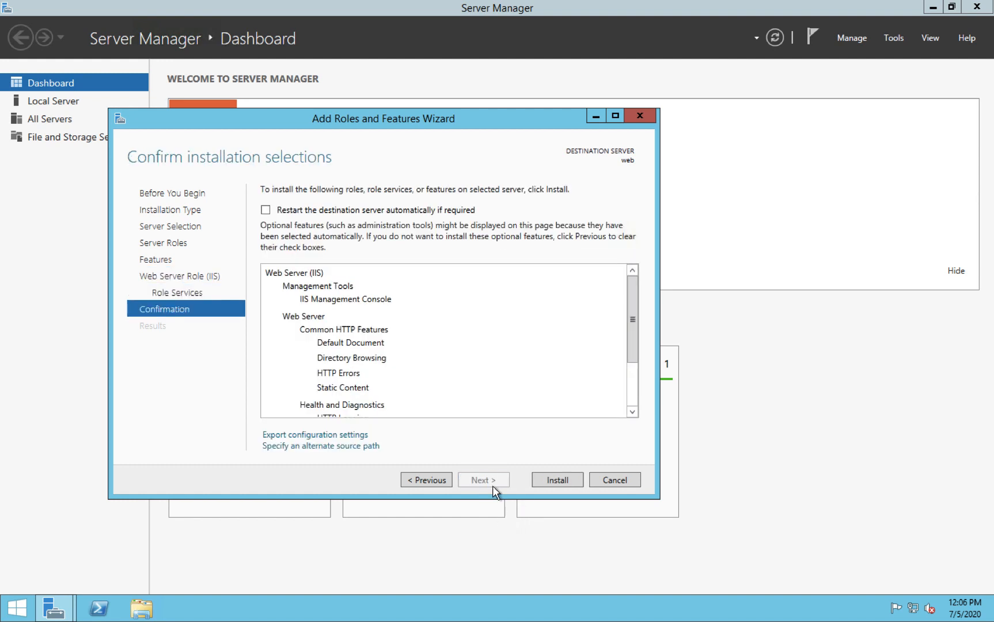
click(550, 482)
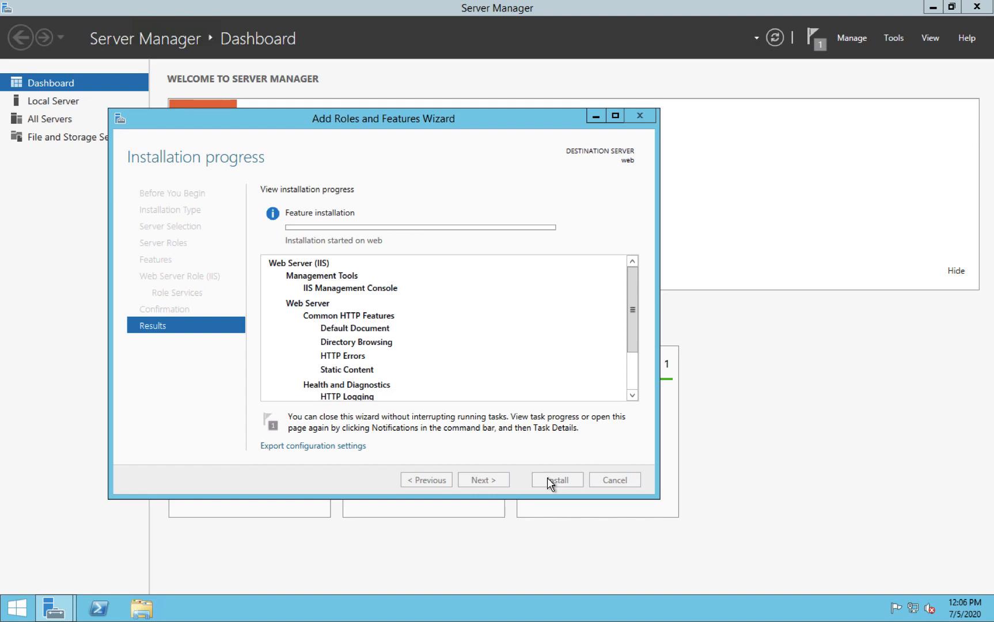
Close the finished wizard and BPA results window, then minimize Server Manager
key(ctrl+Left)
key(ctrl+Left)
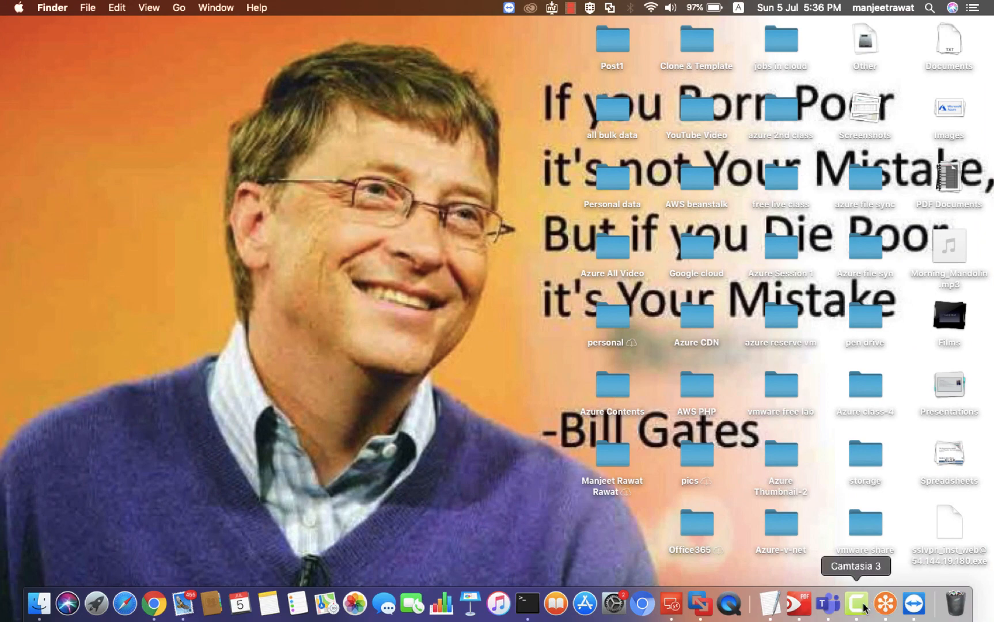
right_click(864, 608)
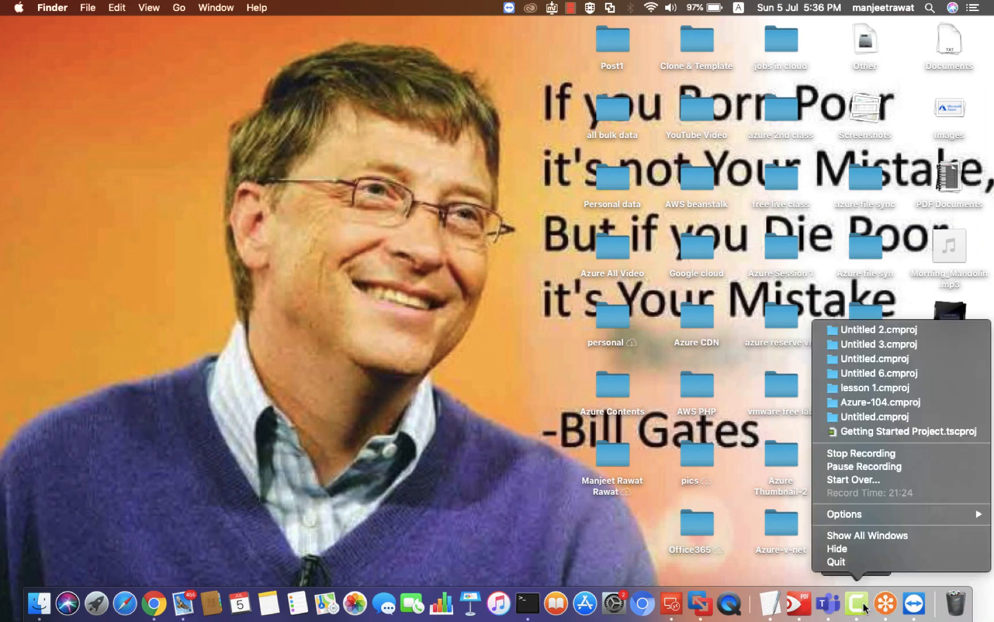
click(859, 467)
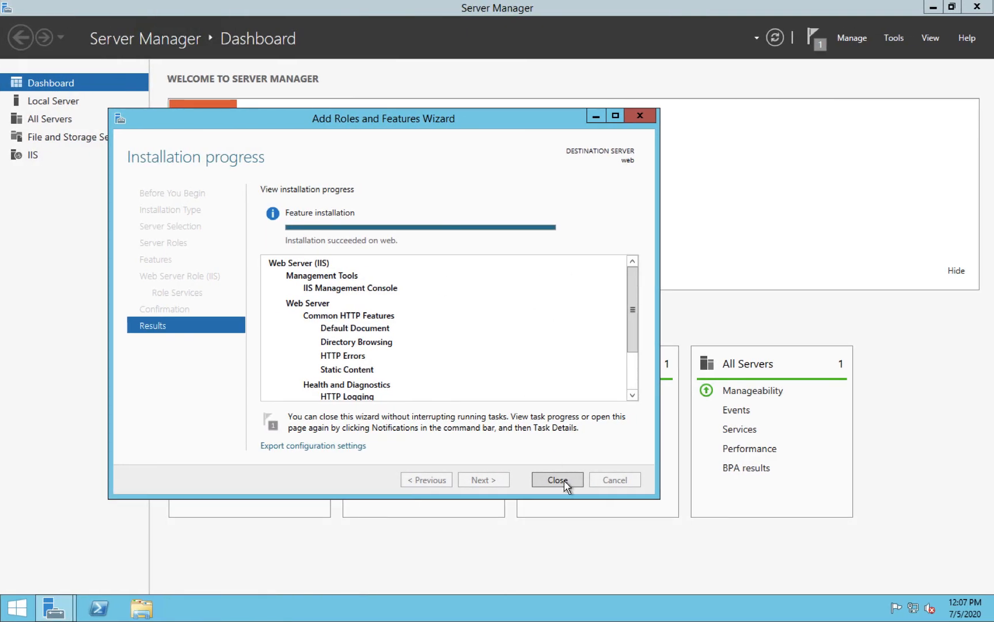
click(558, 479)
click(558, 471)
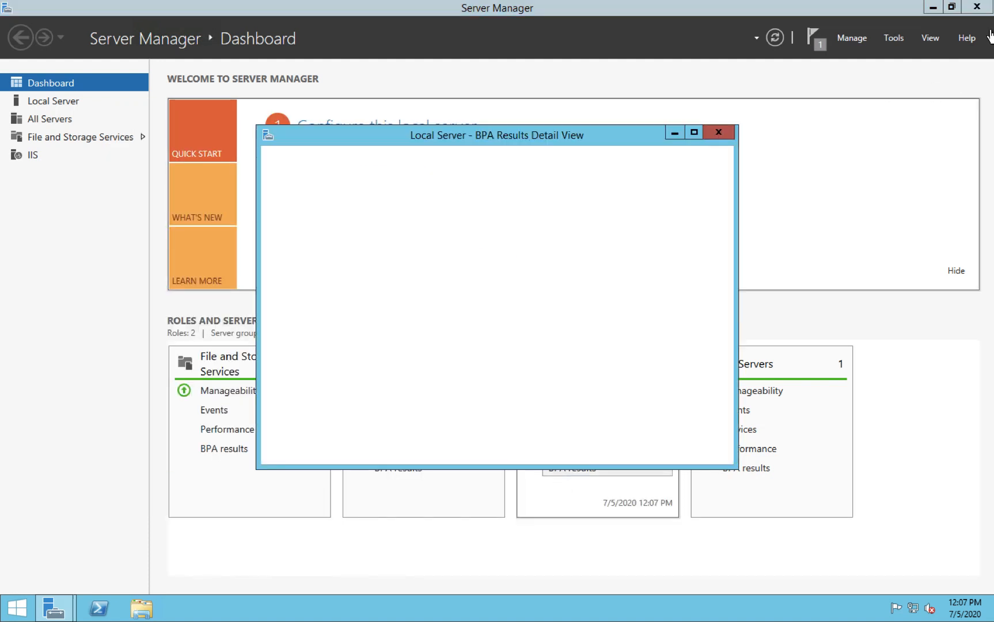
click(719, 132)
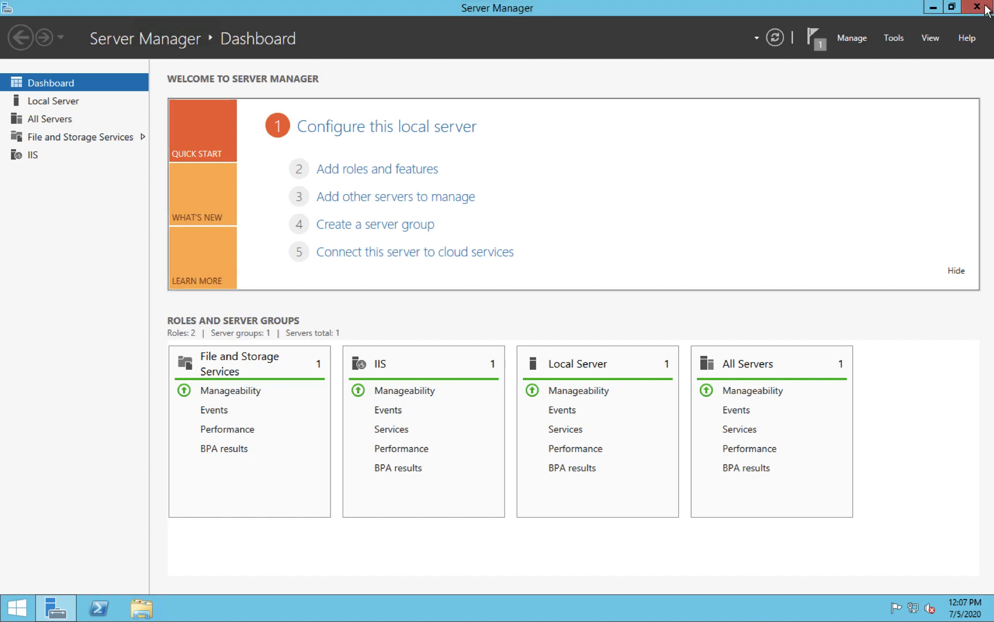
click(929, 12)
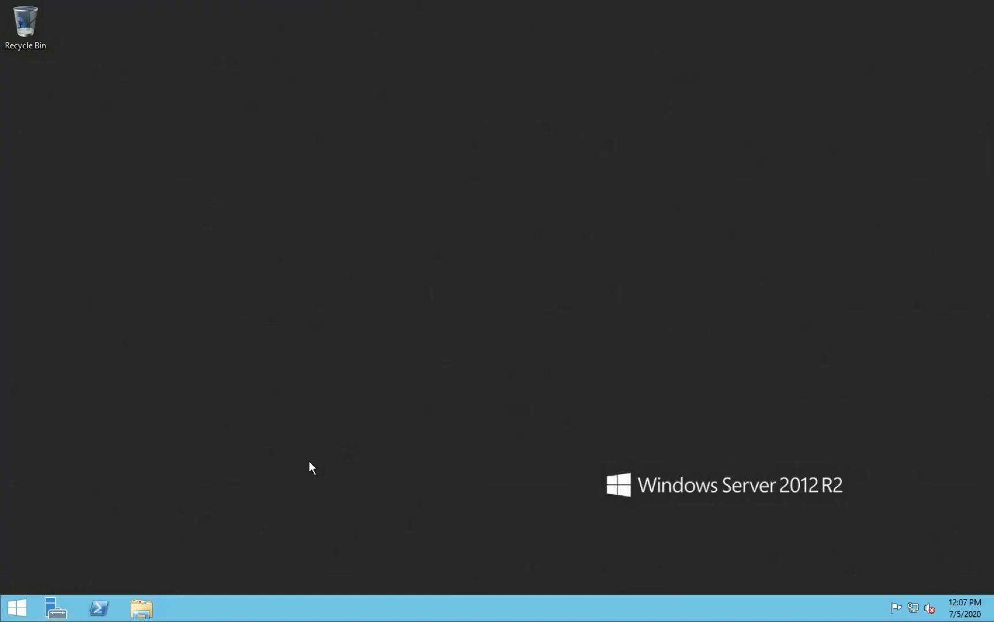
Browse to C:\inetpub\wwwroot in File Explorer and select iisstart
key(super+e)
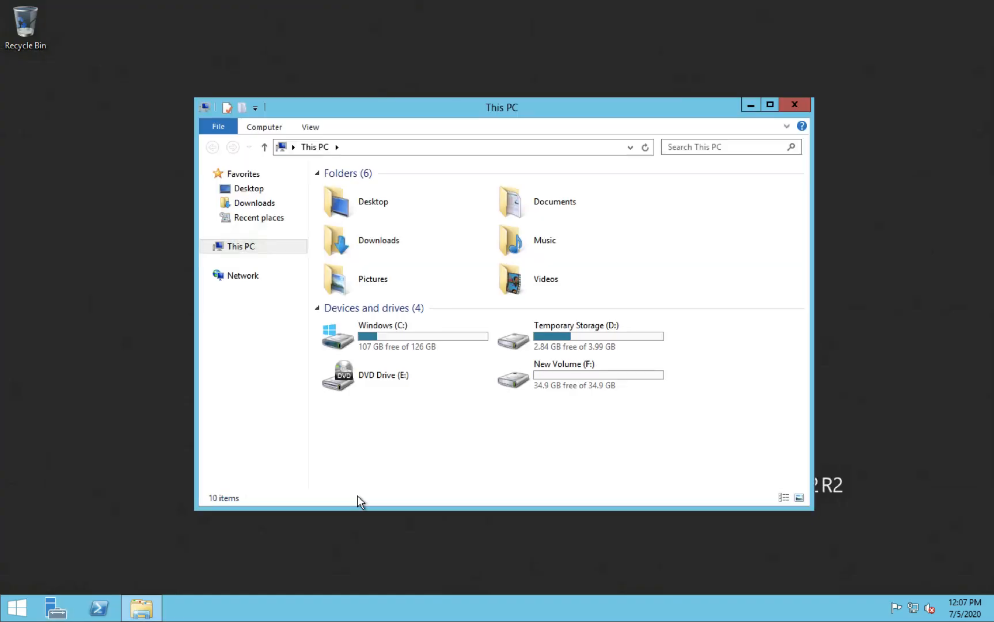
double_click(394, 336)
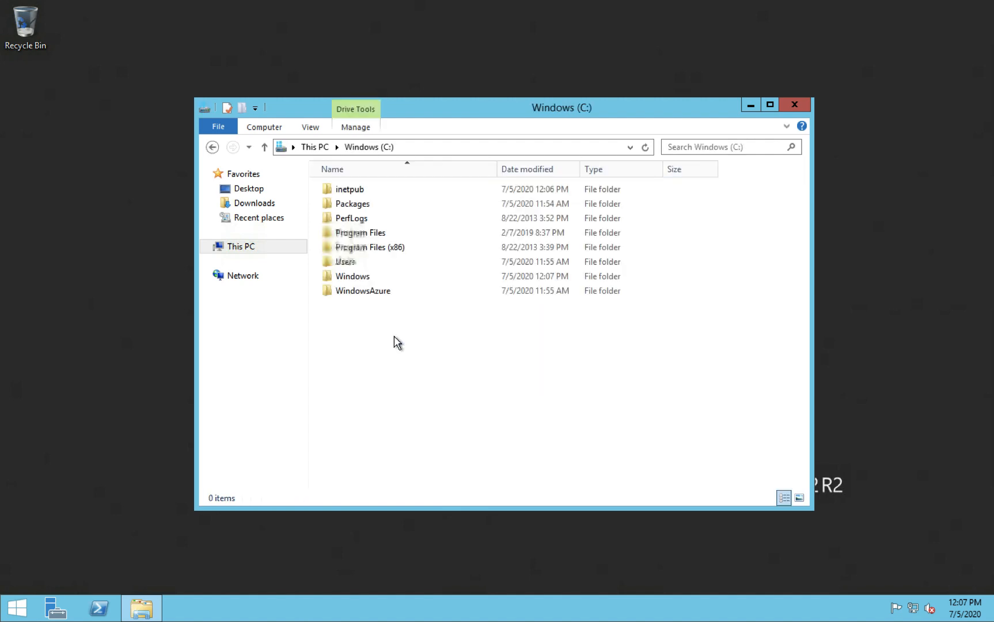
double_click(352, 190)
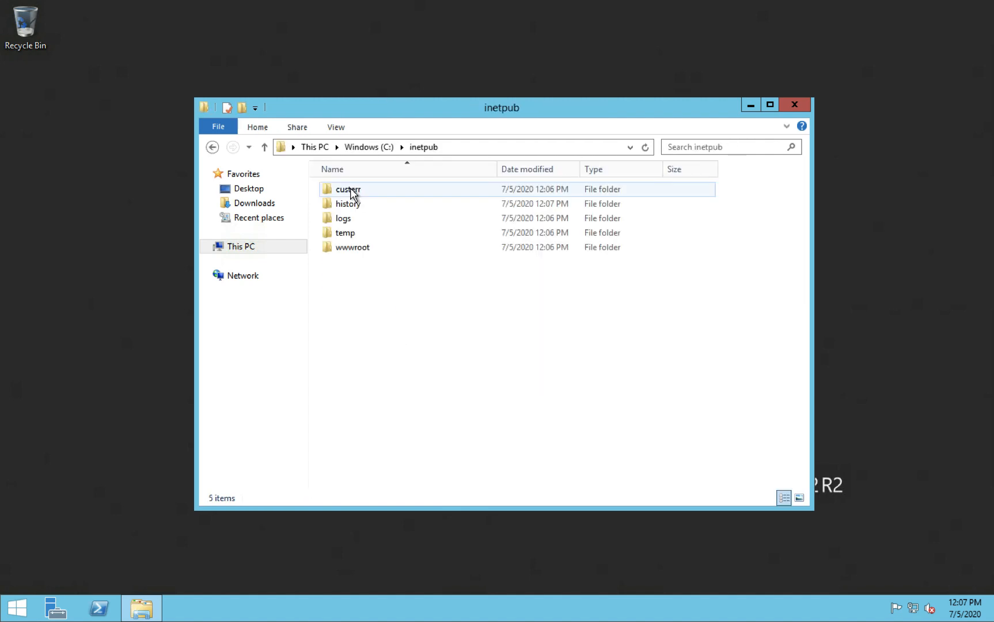
double_click(352, 247)
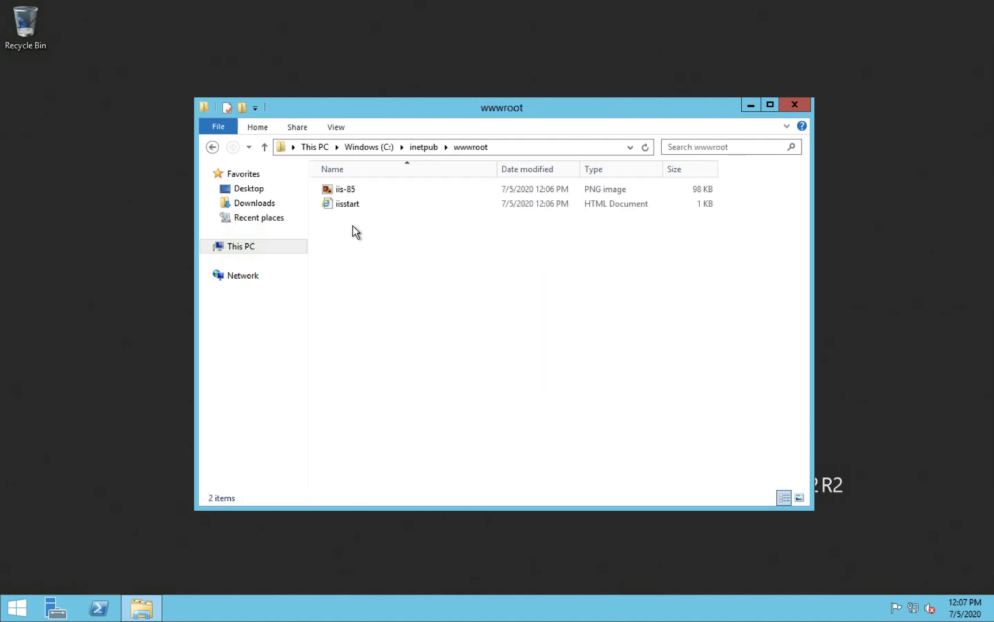
click(349, 204)
Open iisstart.htm in Notepad and add the line 'THIS IS TEST WEB SITE' after <head>
right_click(350, 206)
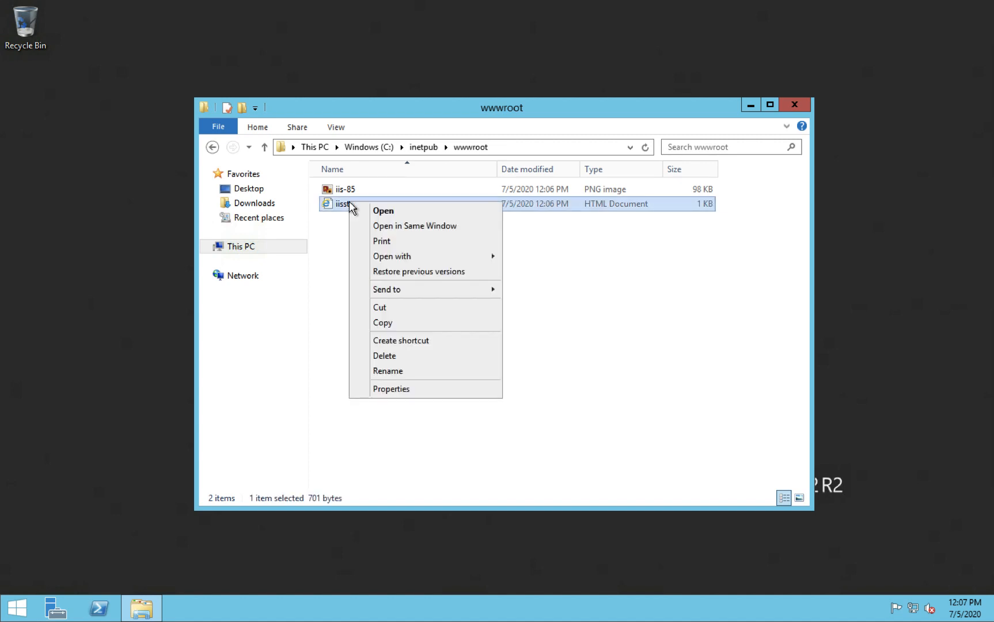
mouse_move(403, 256)
click(533, 271)
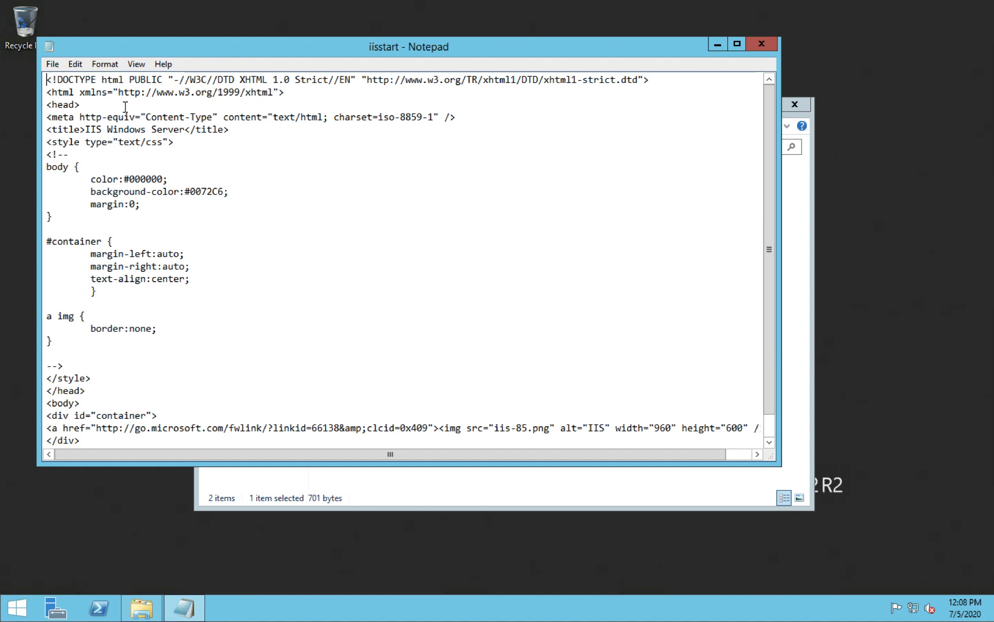
click(97, 104)
key(Return)
text(THIS IS TEST WEB SITE)
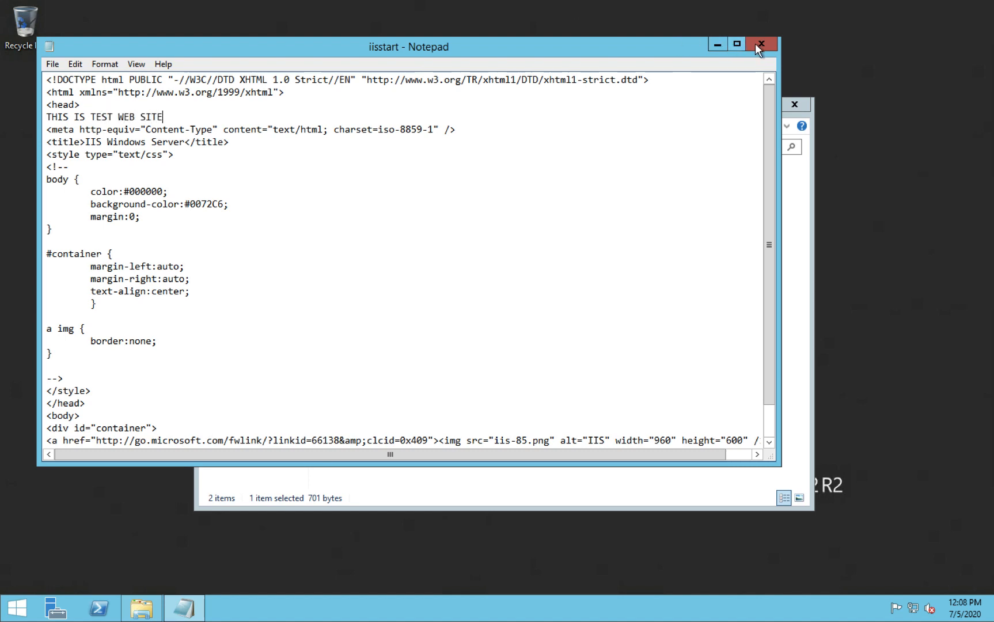
Save iisstart.htm while closing Notepad, close the wwwroot window, and return to the browser
click(759, 46)
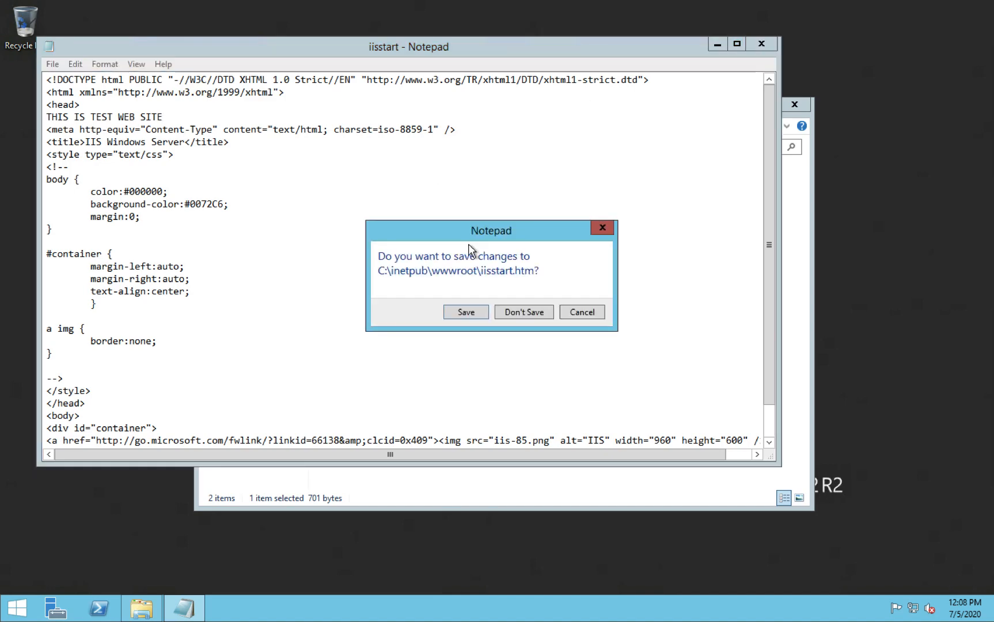
click(466, 312)
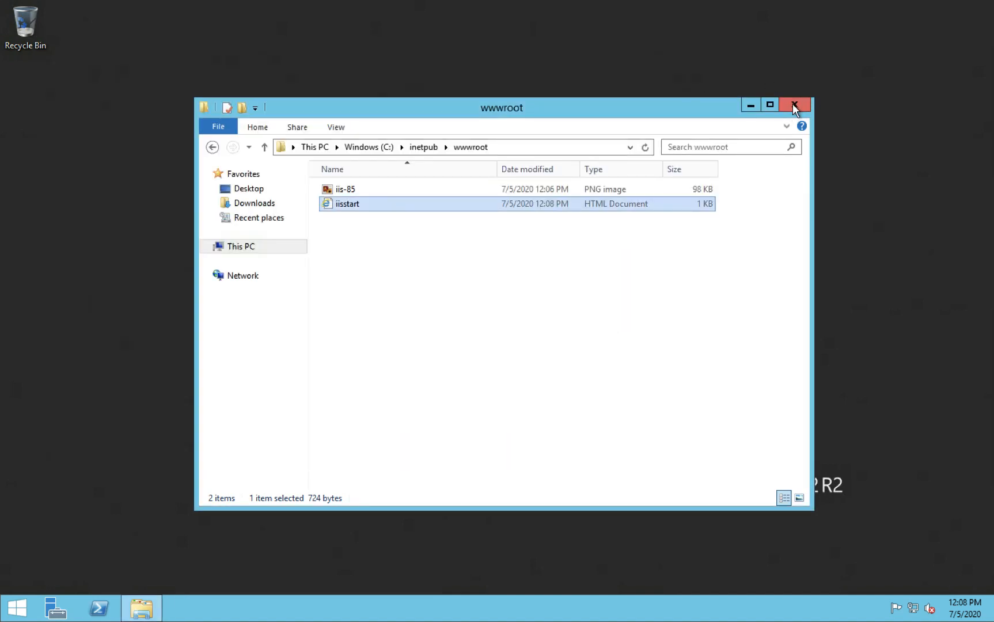
click(793, 105)
key(ctrl+Right)
key(ctrl+Left)
key(ctrl+Left)
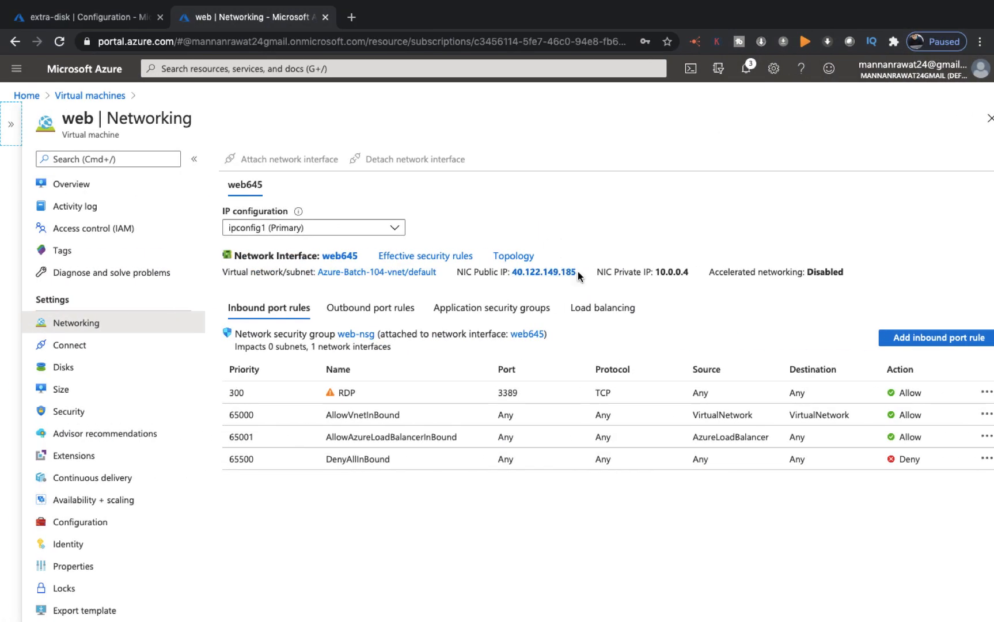
Copy the web VM's public IP address 40.122.149.185 from the Networking page
drag(578, 271, 512, 273)
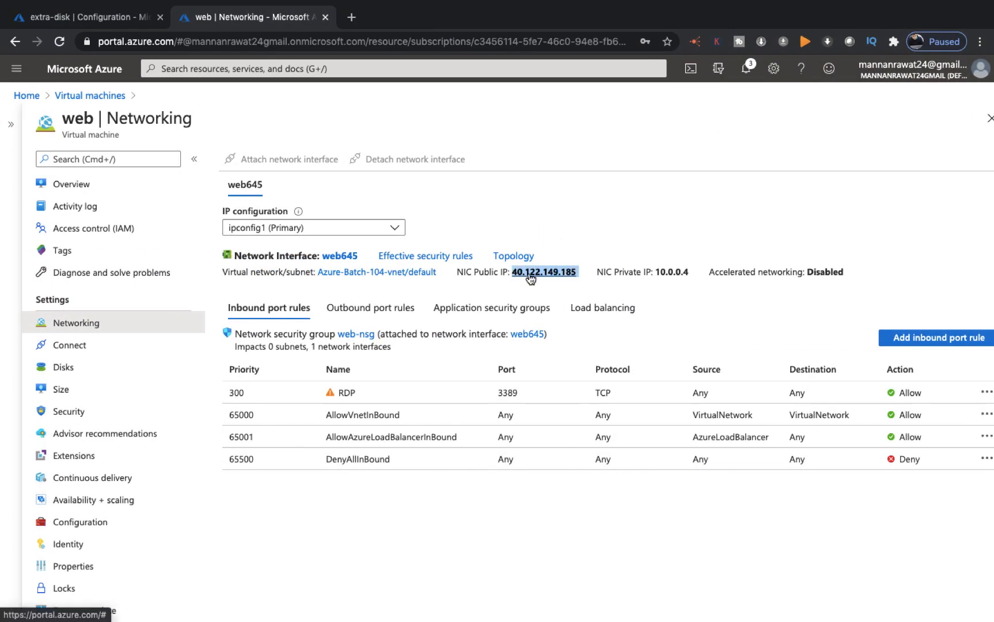
right_click(530, 273)
click(558, 365)
Load 40.122.149.185 in a new Chrome tab, then launch Safari
click(352, 17)
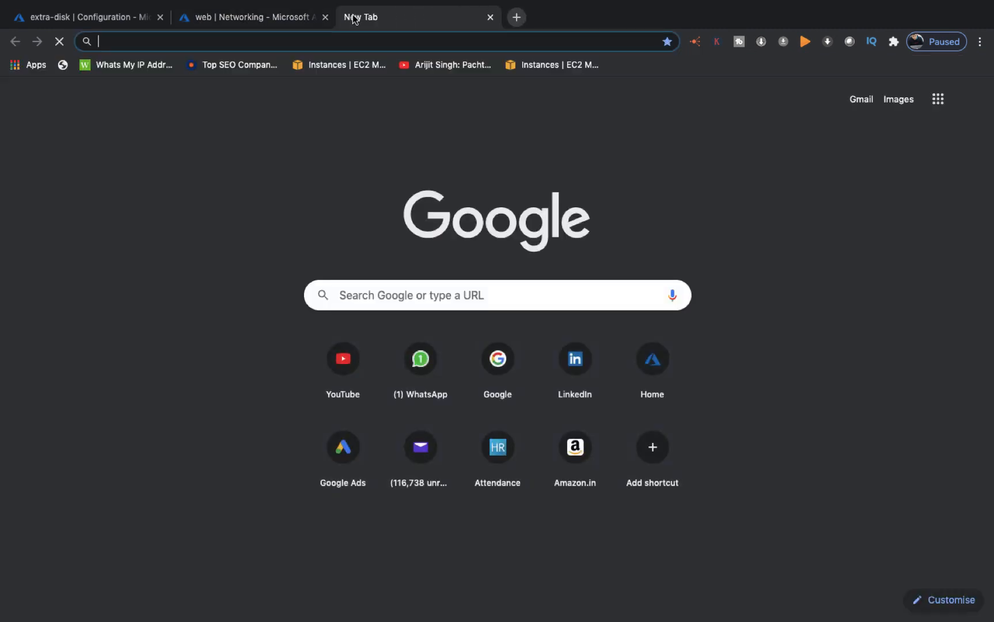
key(super+v)
key(Return)
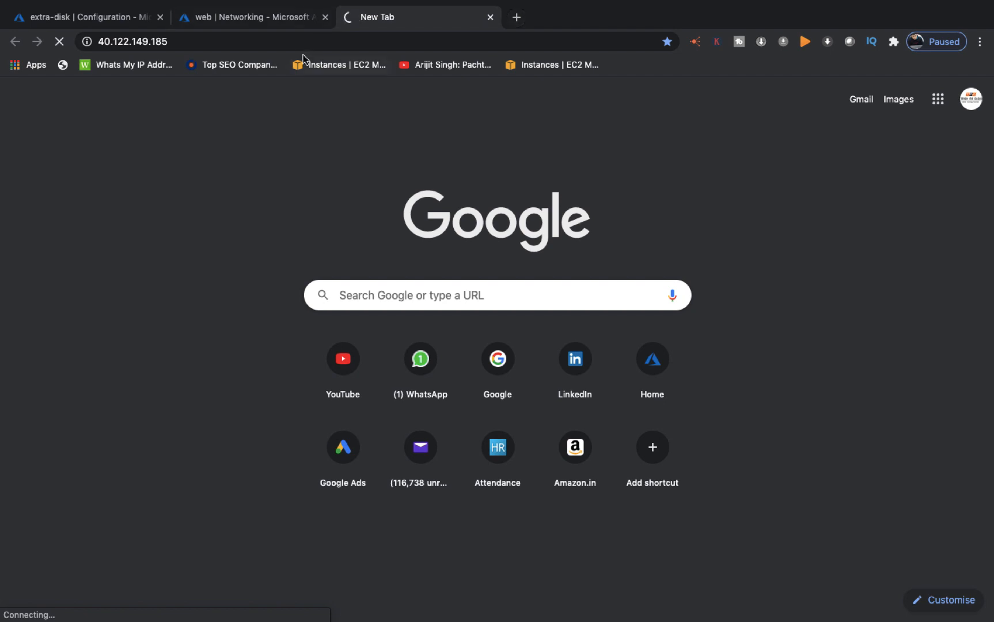
key(ctrl+Left)
click(122, 601)
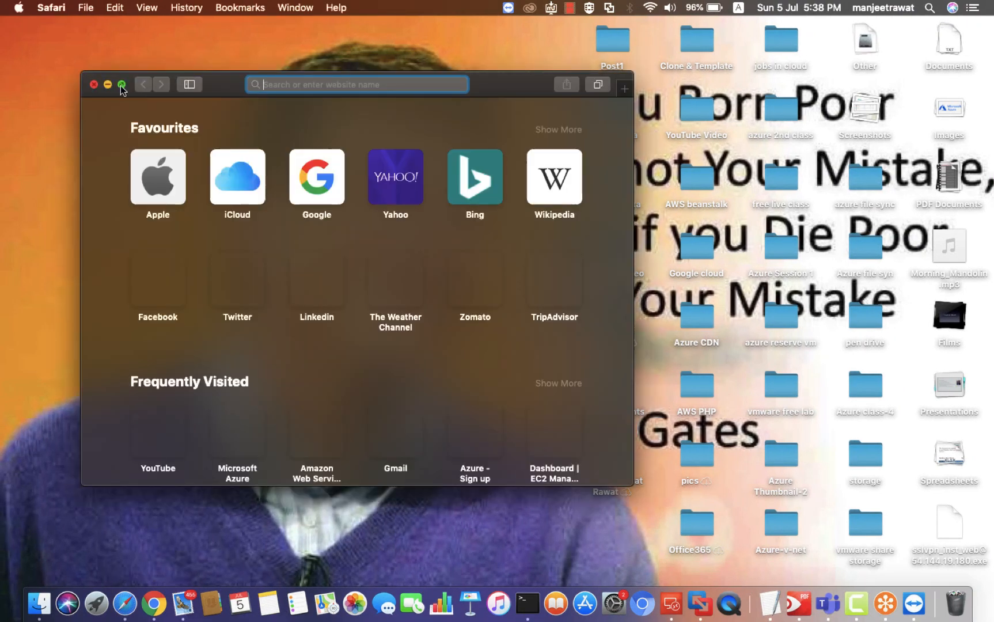
Maximize Safari, paste the VM's public IP and open the suggested result
click(122, 85)
text(v)
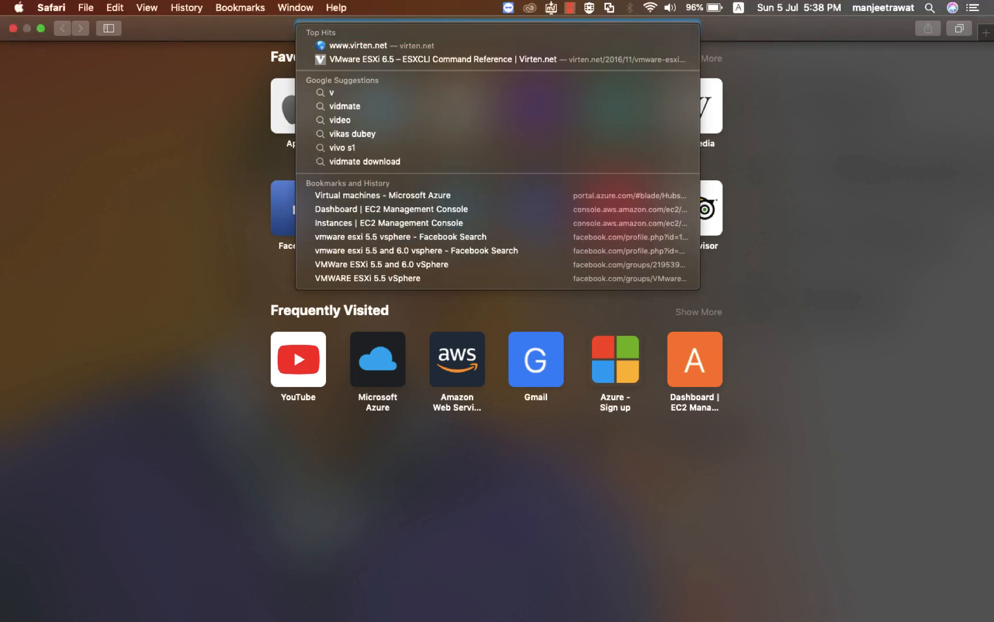
key(super+v)
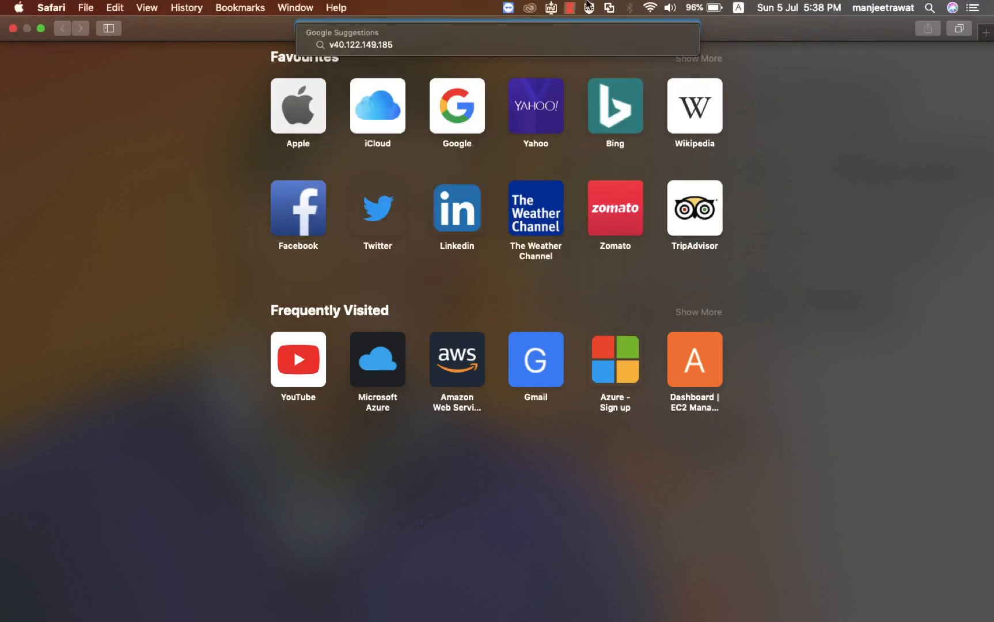
click(400, 48)
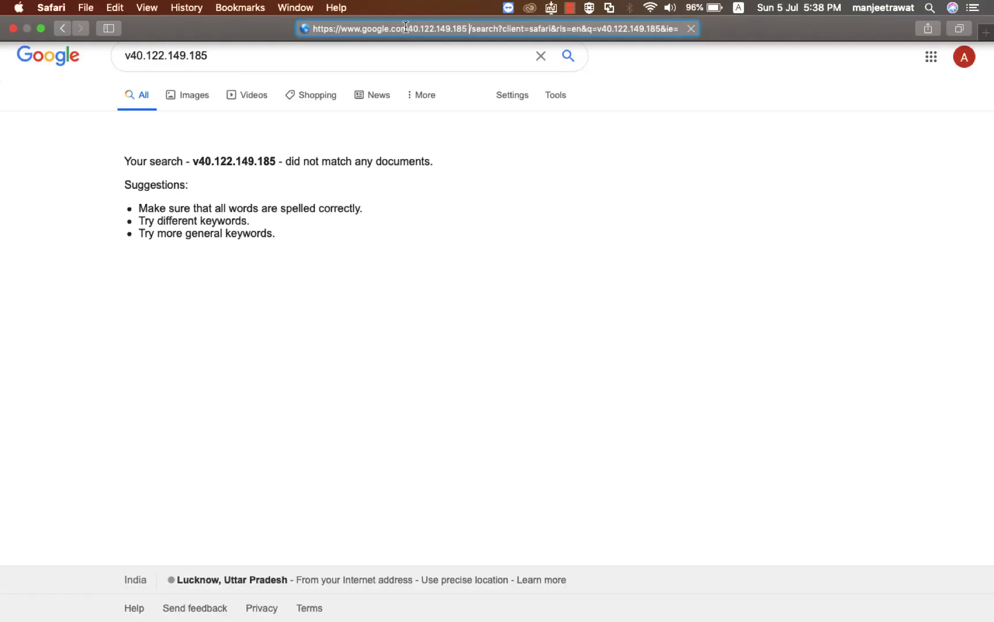
Copy 40.122.149.185 from Chrome's address bar and load it in Safari
key(ctrl+Right)
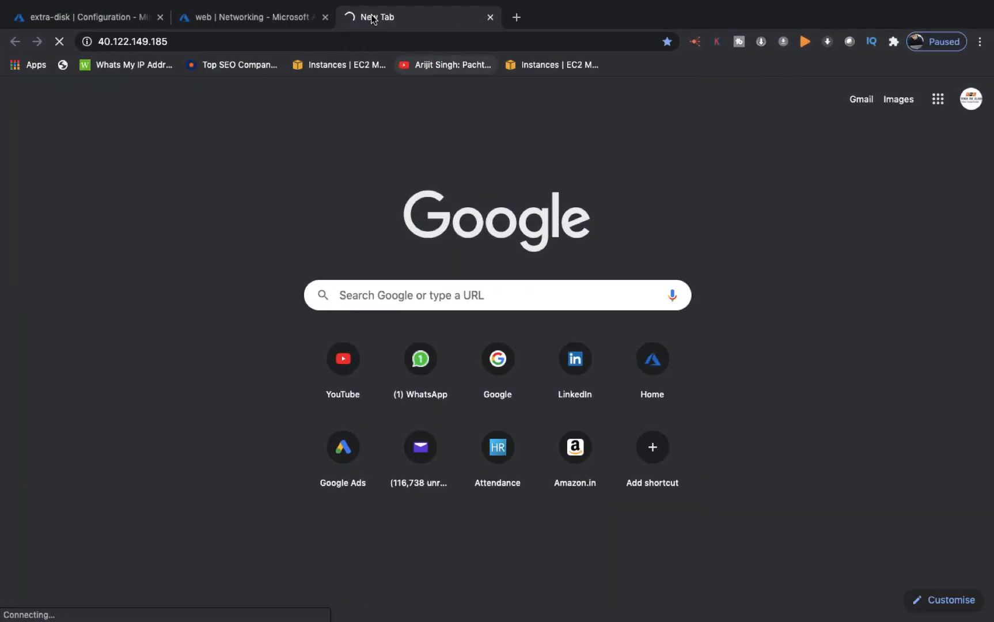
click(174, 42)
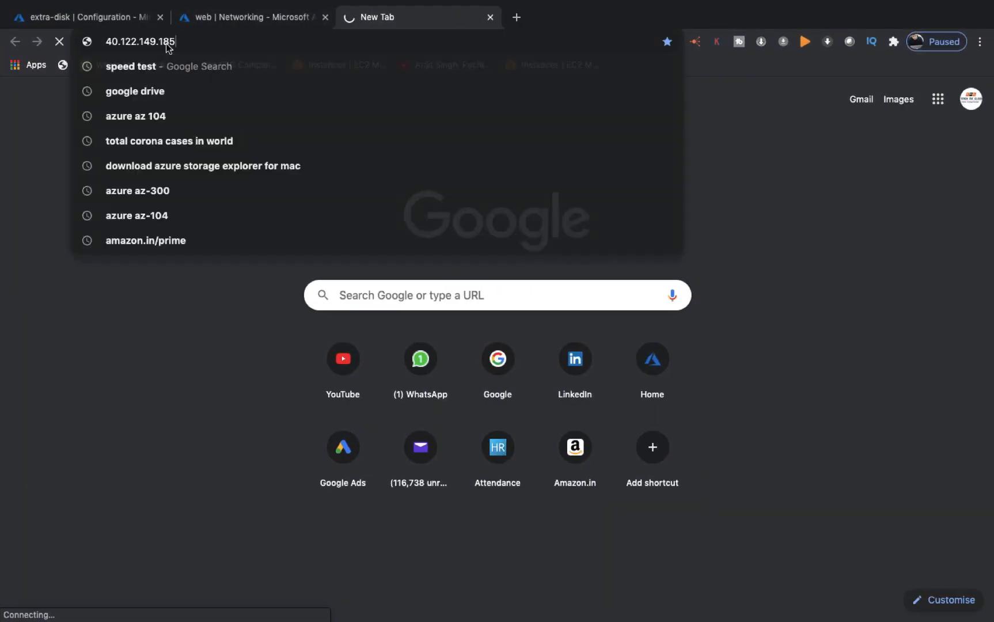
right_click(121, 38)
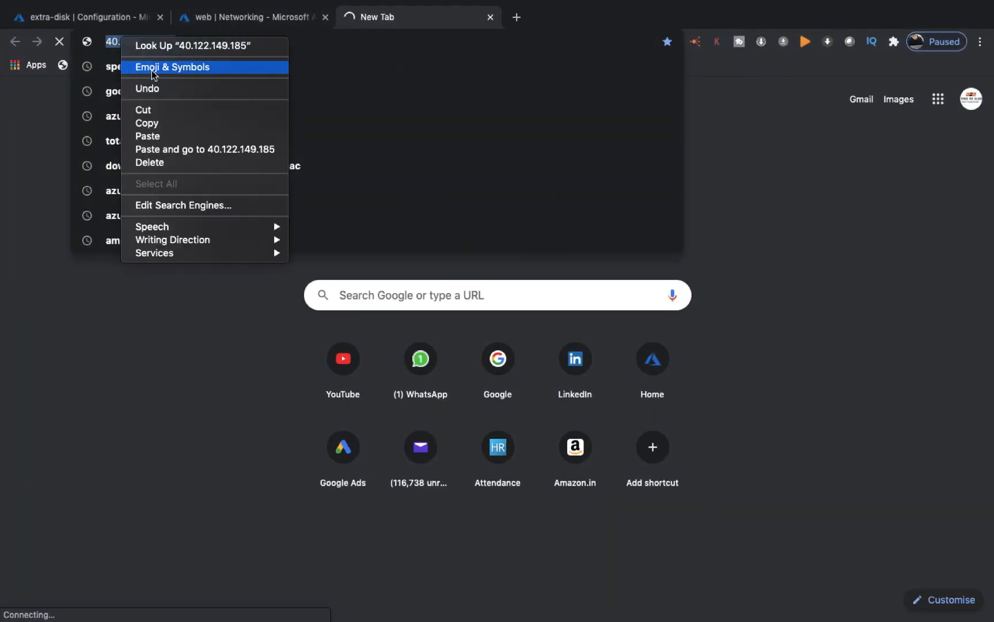
click(149, 126)
key(ctrl+Left)
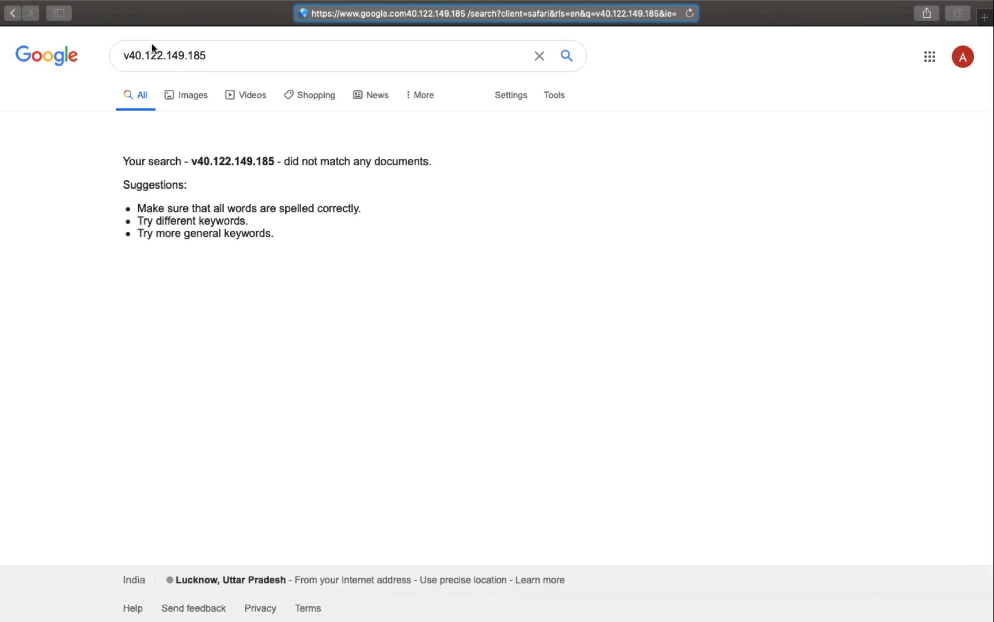
click(398, 12)
key(BackSpace)
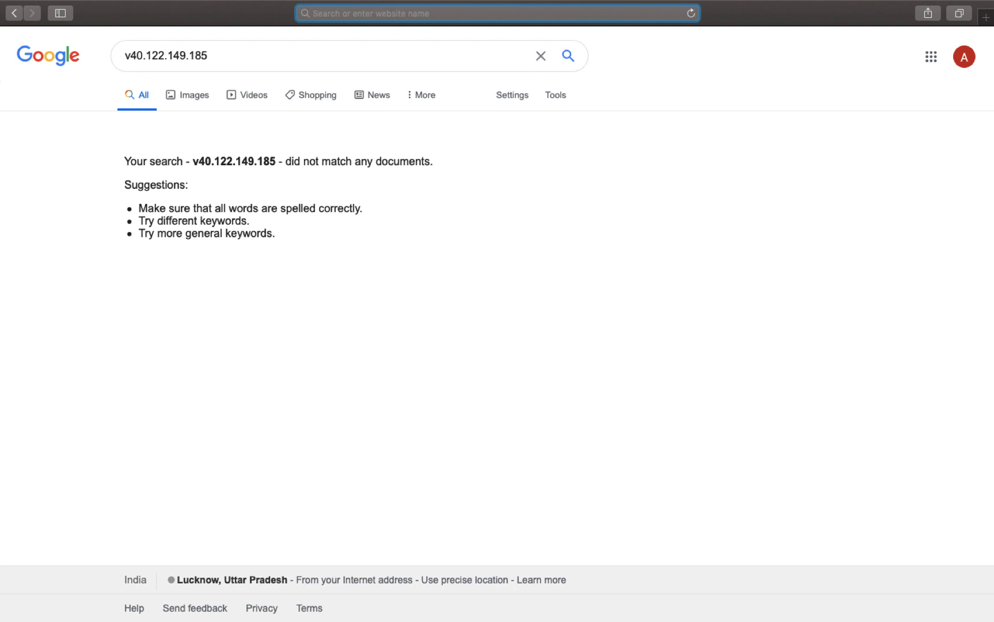
key(super+v)
key(Return)
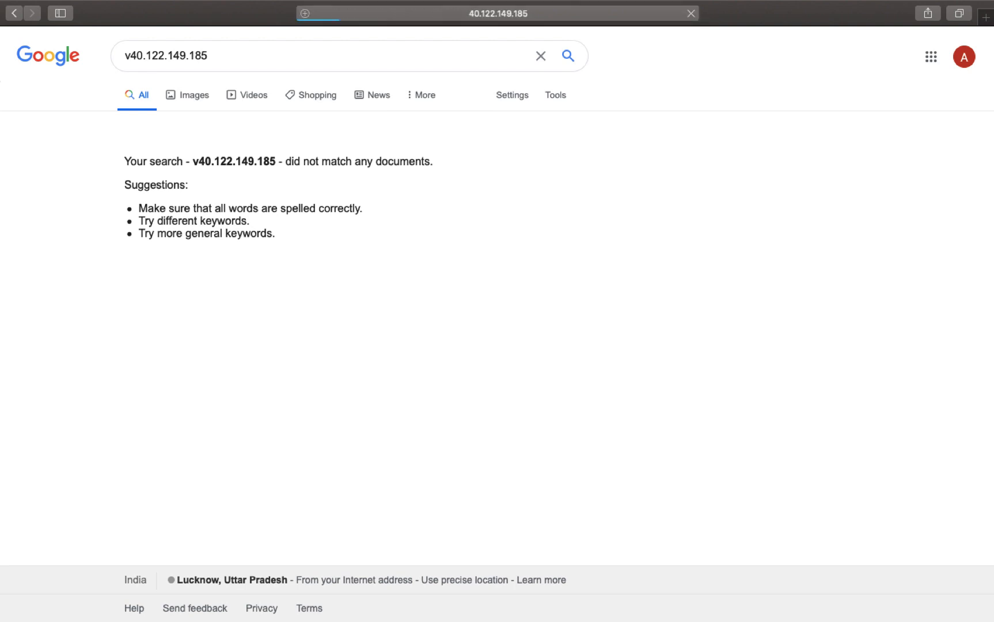
Confirm Safari never loads the site, then return to the web VM's Networking page
key(ctrl+Right)
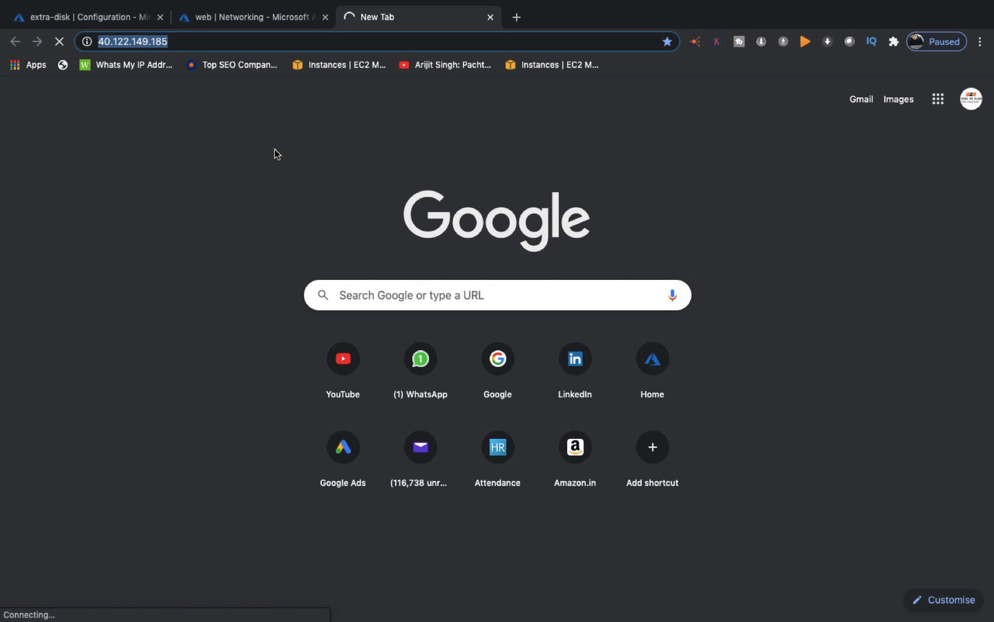
key(ctrl+Left)
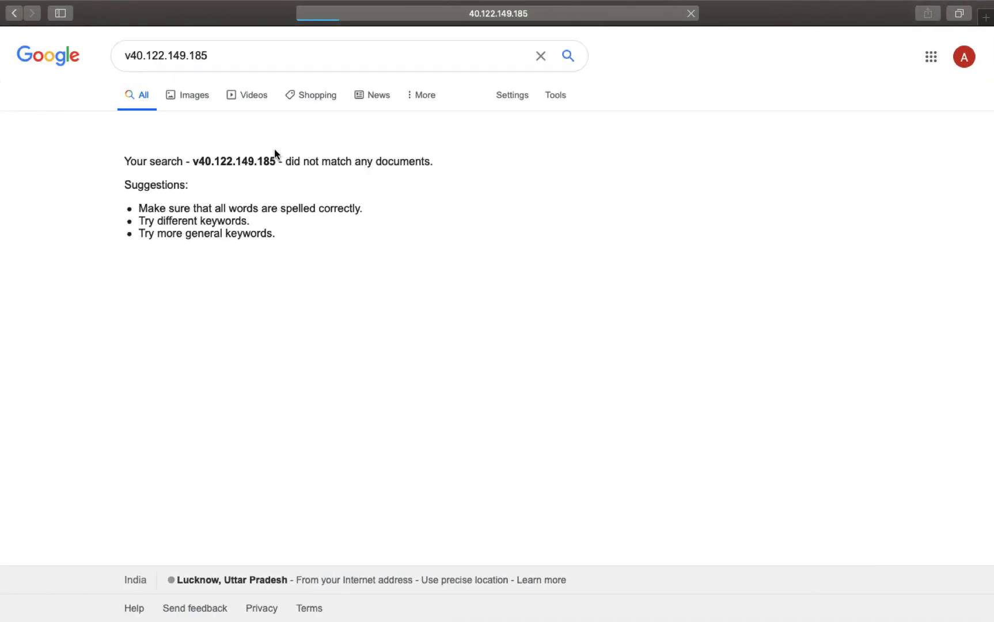
key(ctrl+Right)
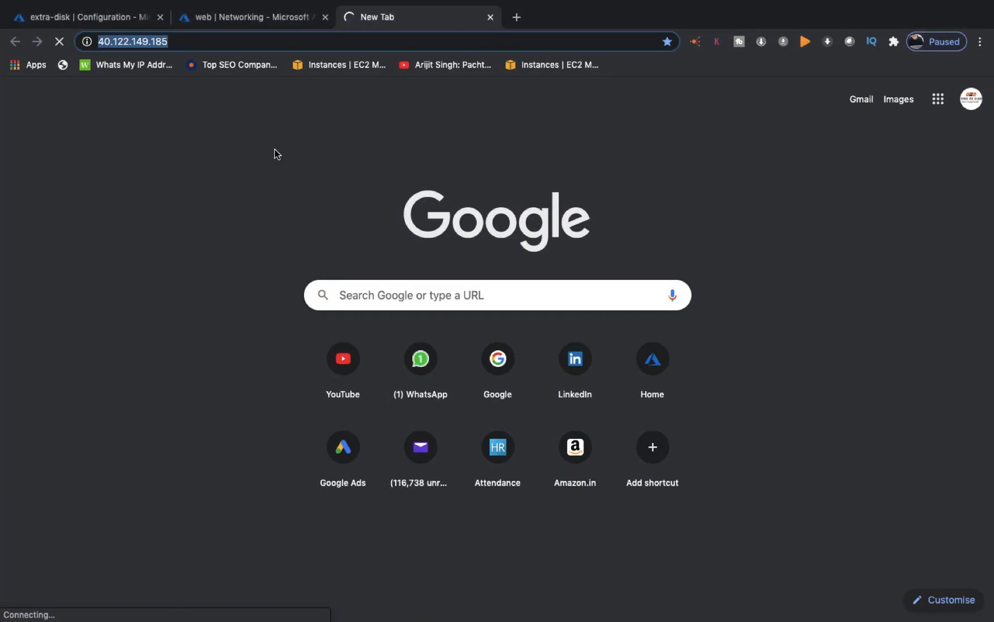
click(267, 22)
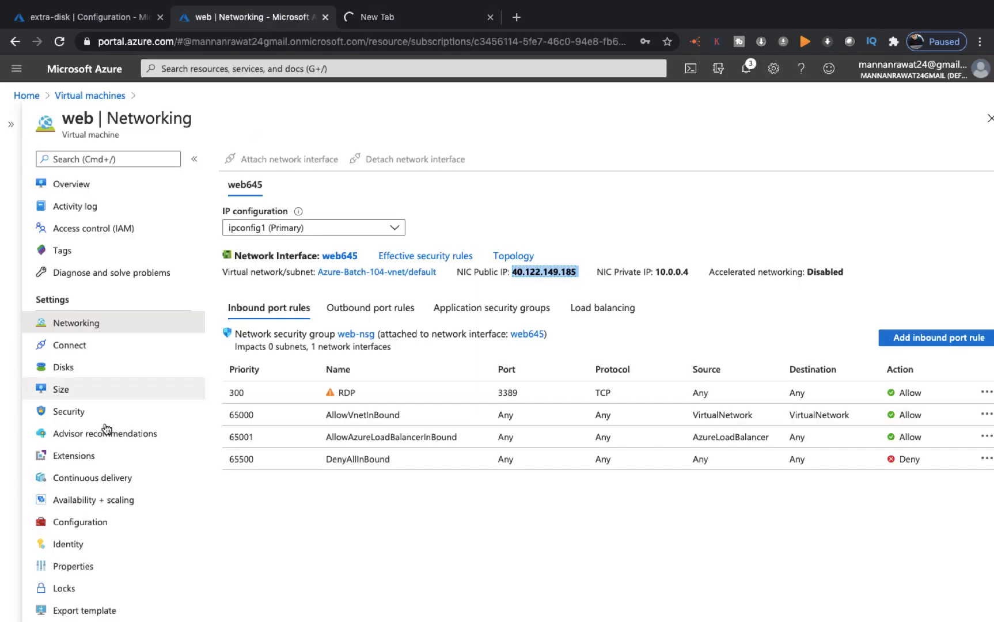
Add inbound rule Port_8080 allowing port 80 from Any source at priority 310
click(948, 339)
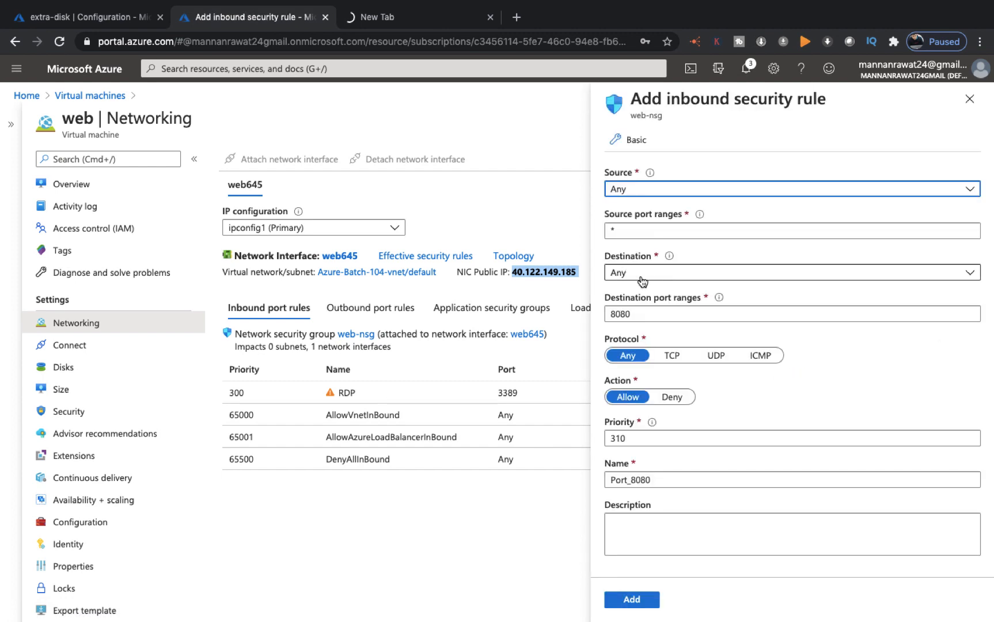
click(636, 314)
key(BackSpace)
key(BackSpace)
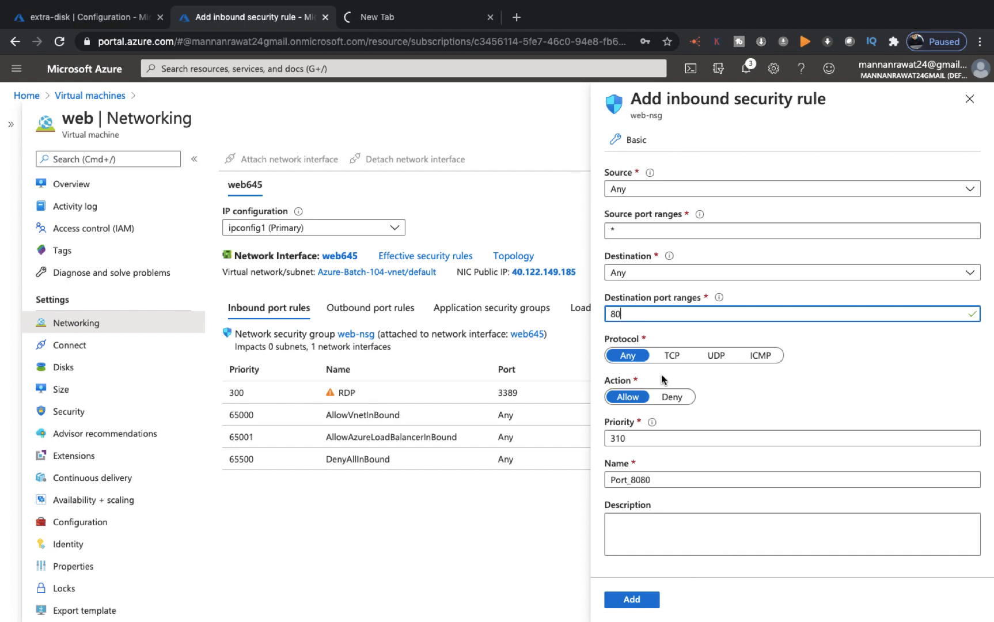
click(647, 192)
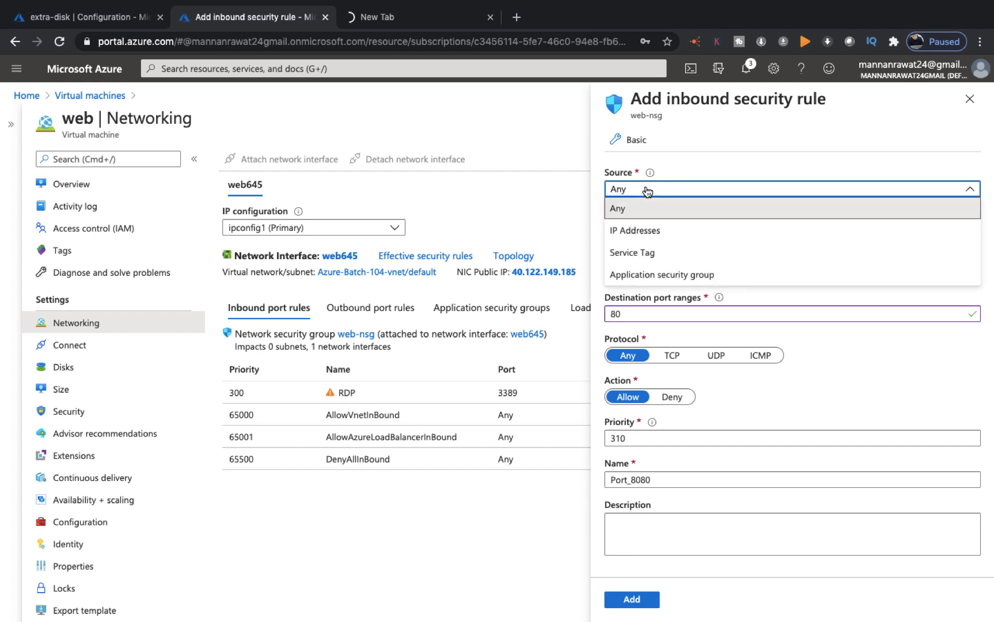
click(649, 205)
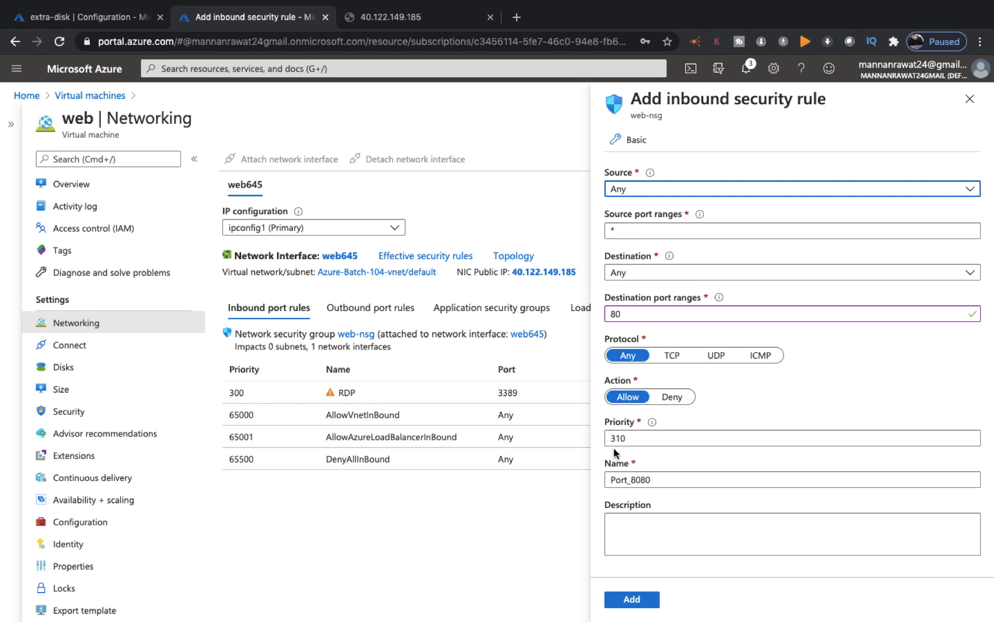
click(632, 600)
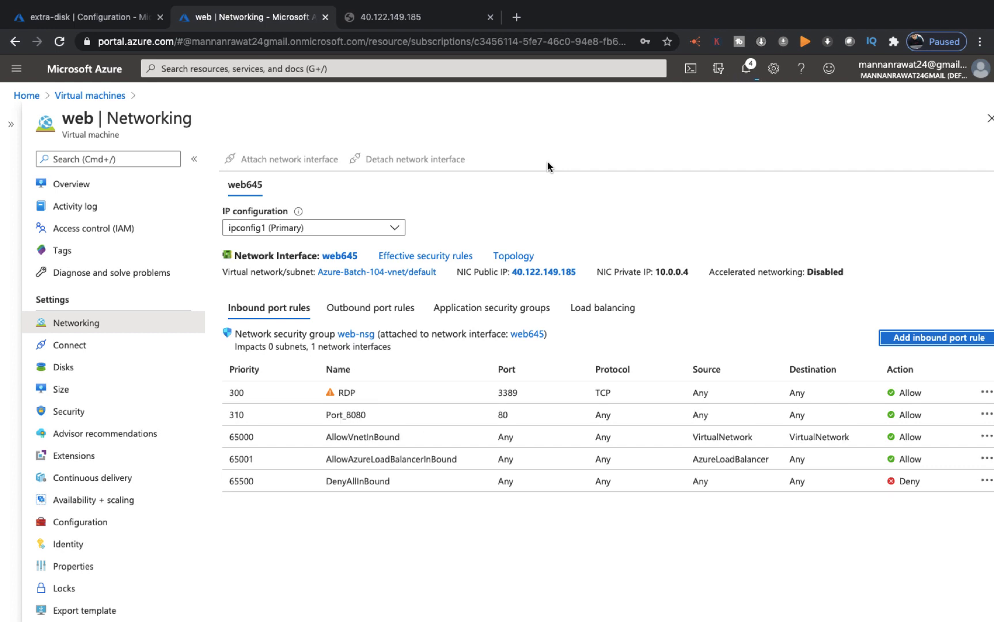
Check the THIS IS TEST WEB SITE page at 40.122.149.185 in Chrome and Safari
click(389, 19)
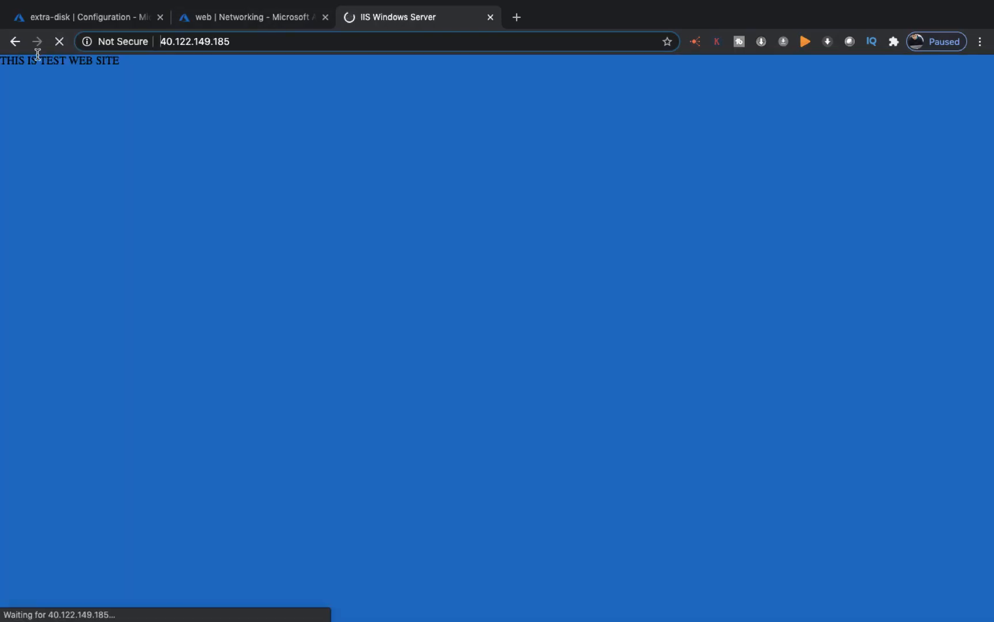
scroll(110, 68, left, 5)
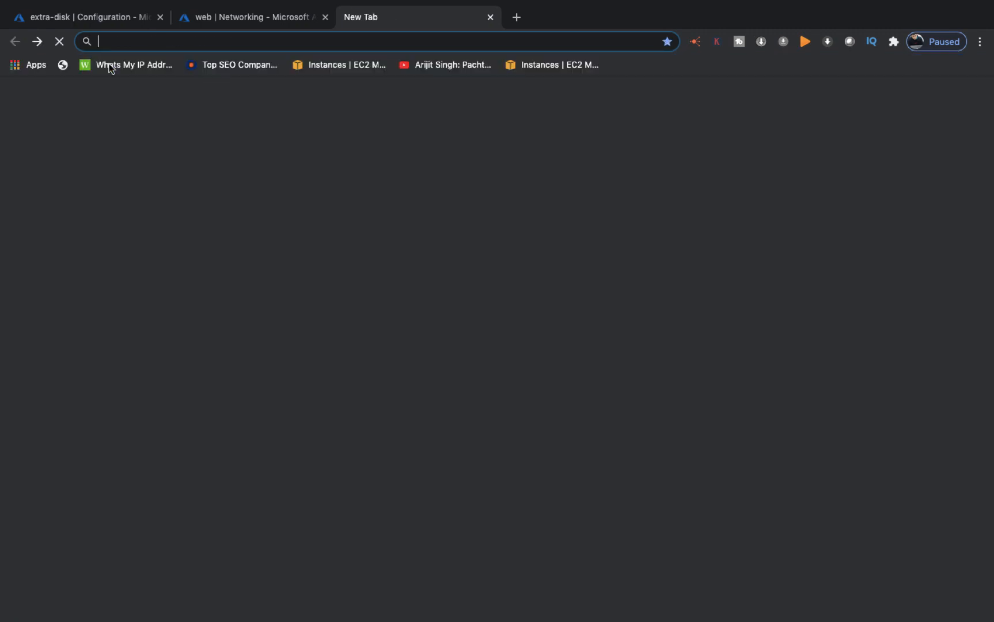
key(ctrl+Left)
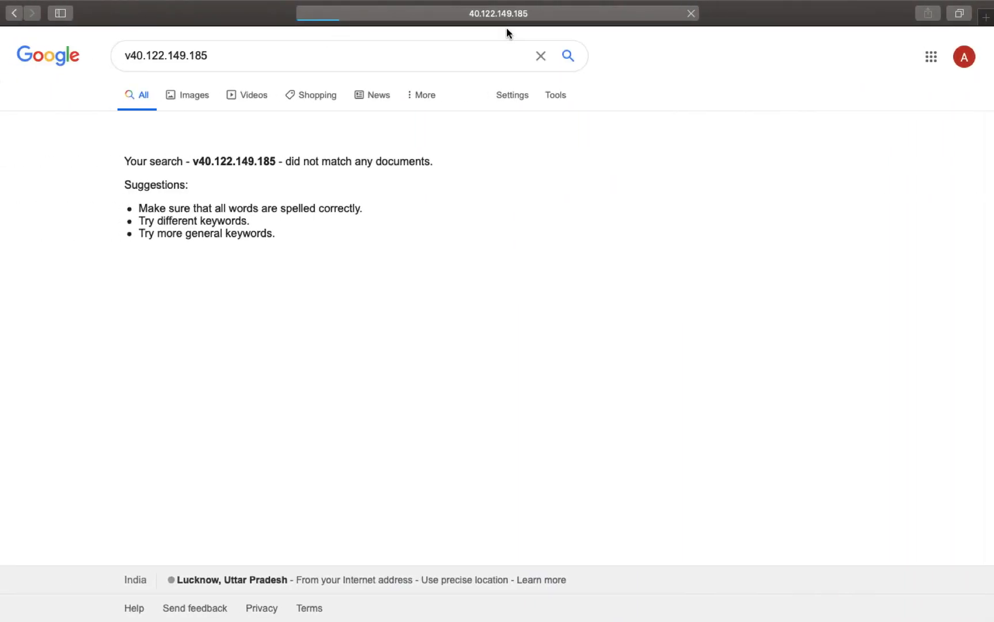
click(571, 13)
key(Escape)
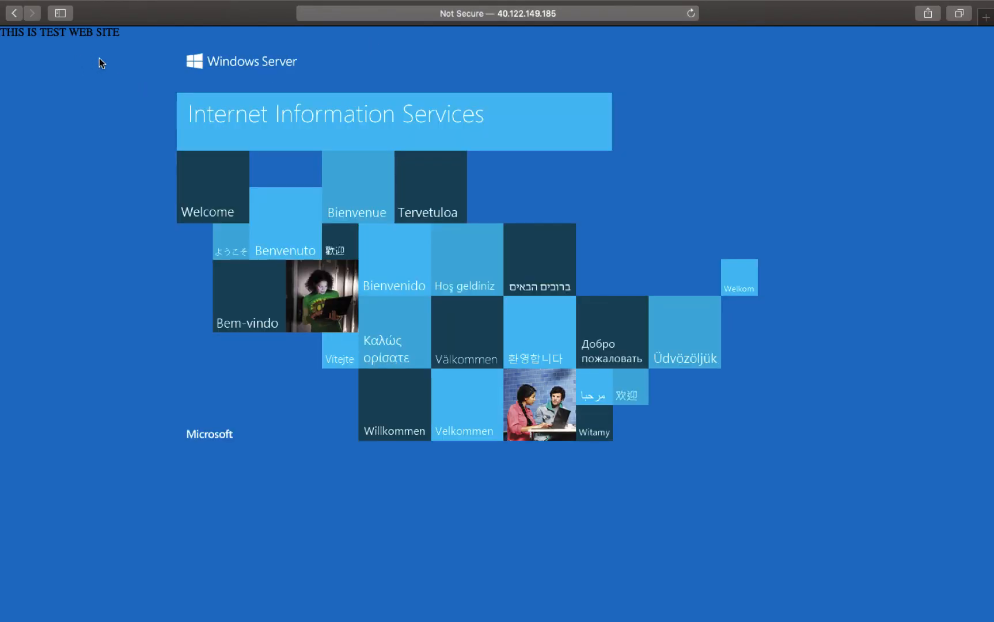
key(ctrl+Right)
click(216, 22)
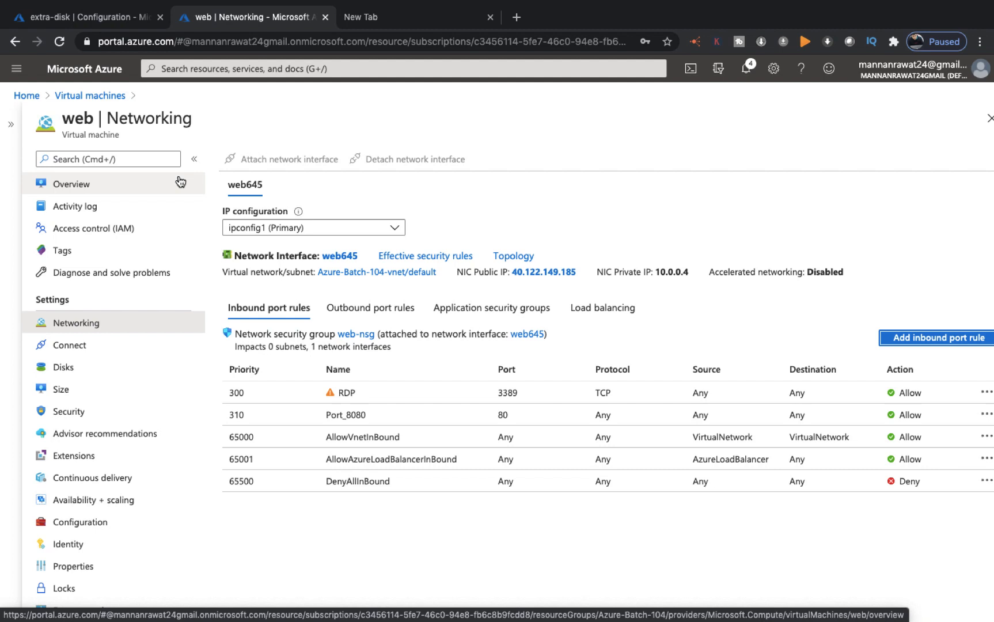
Go to the Virtual machines list showing web running, then open Camtasia's Dock menu on the desktop
click(92, 96)
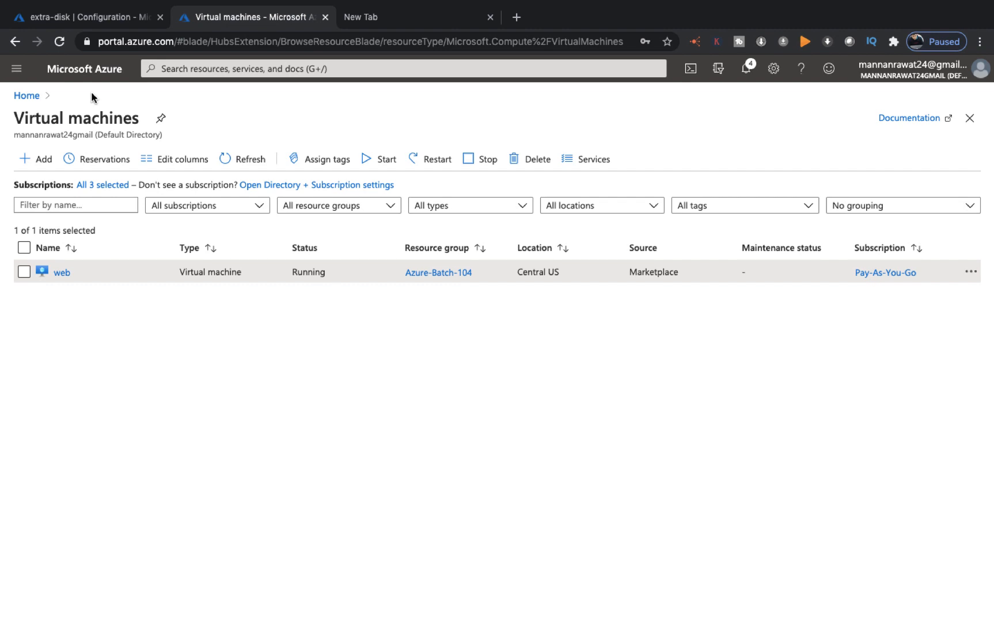
key(ctrl+Left)
key(ctrl+Left)
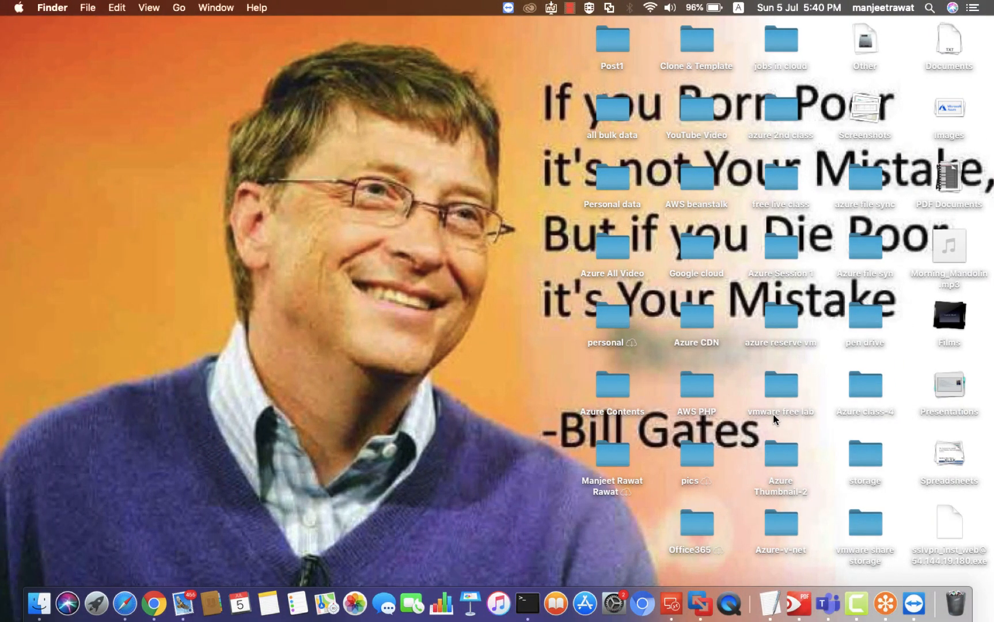
right_click(857, 603)
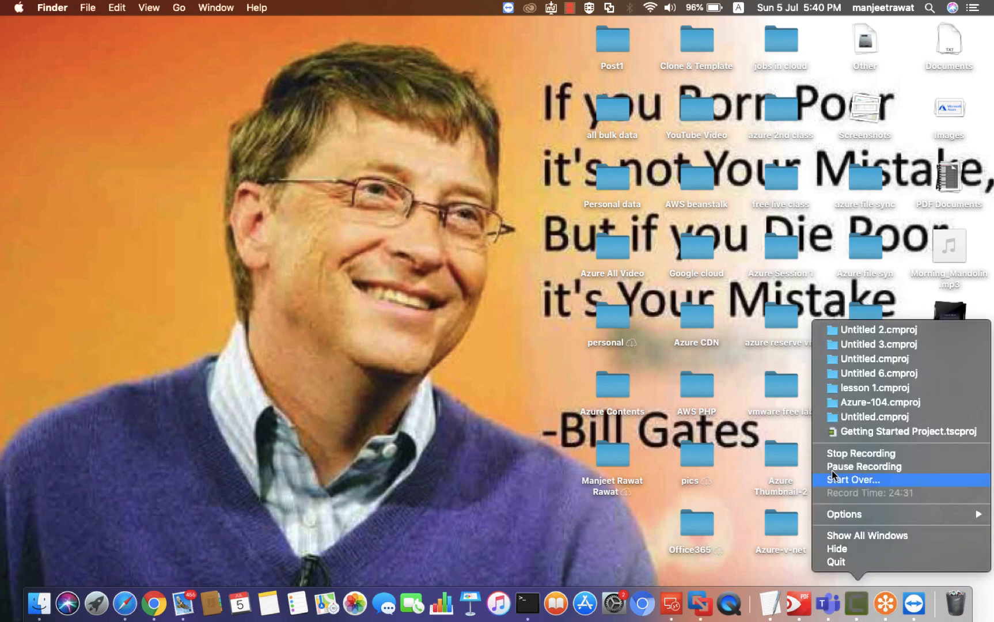